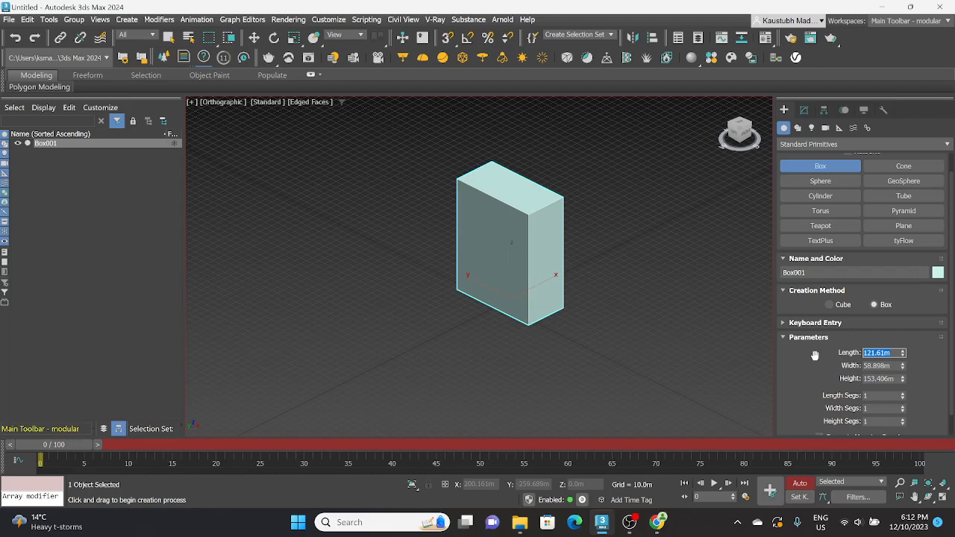
Set the box's length and width to 30 m and its height to 100 m.
type("30")
key("Tab")
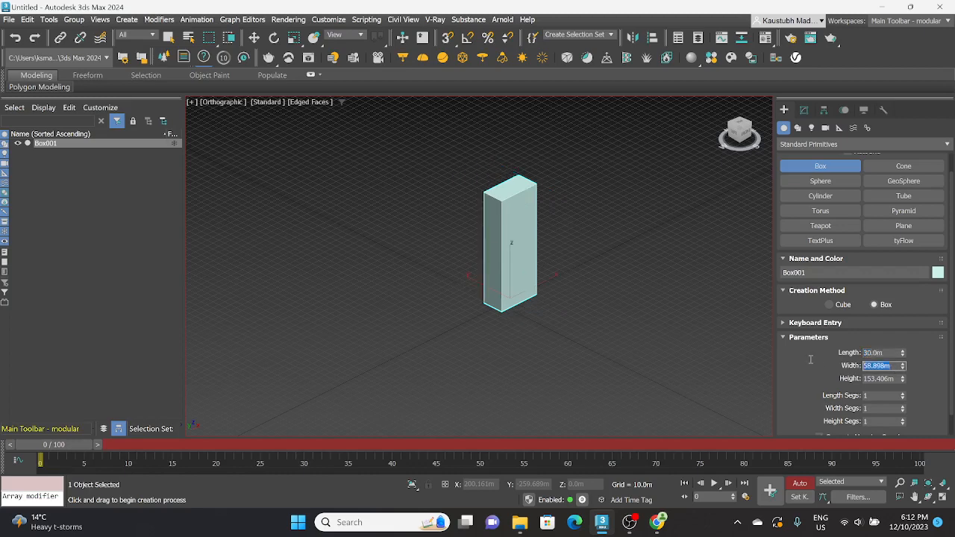
type("30")
key("Tab")
type("10")
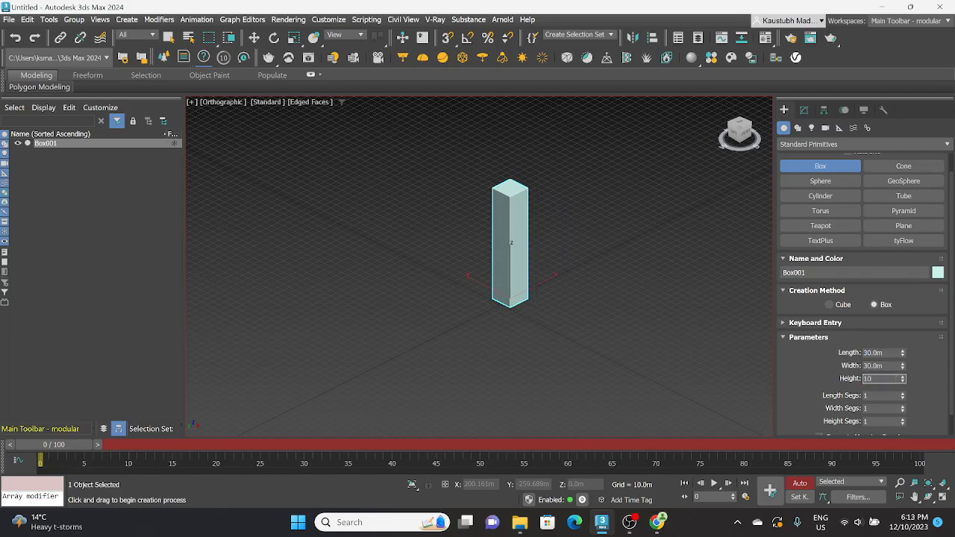
type("0")
key("Return")
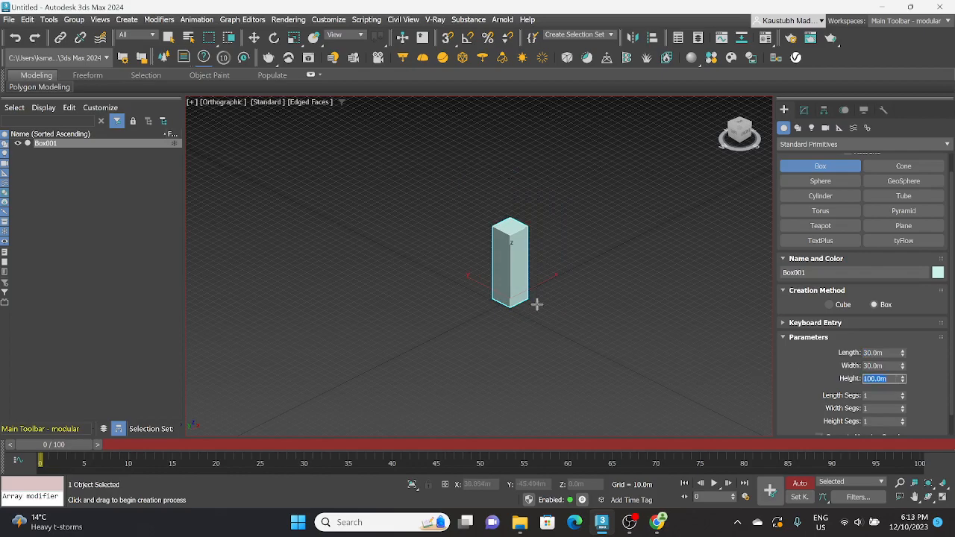
Turn off the edged faces display in the viewport.
scroll(459, 241, "up", 3)
scroll(401, 242, "down", 2)
scroll(481, 264, "up", 2)
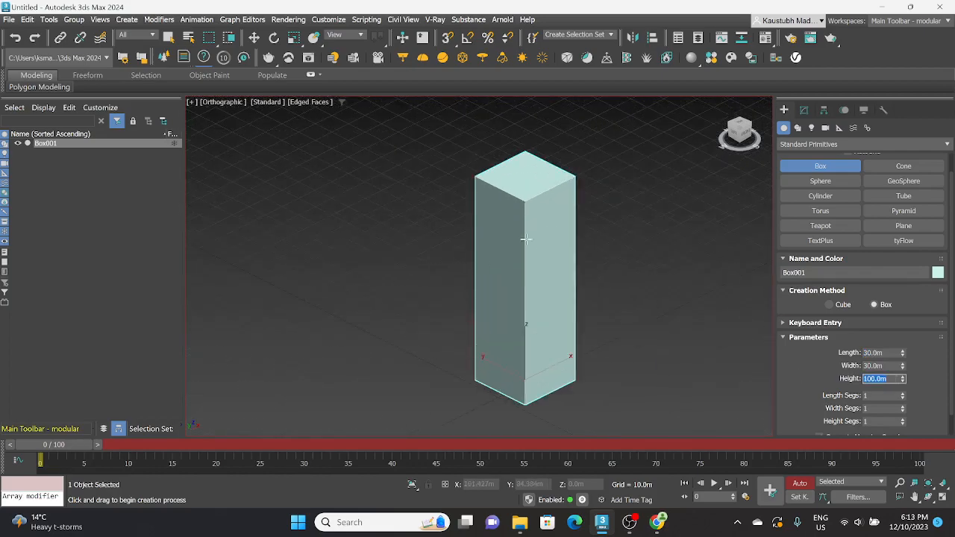
left_click(320, 103)
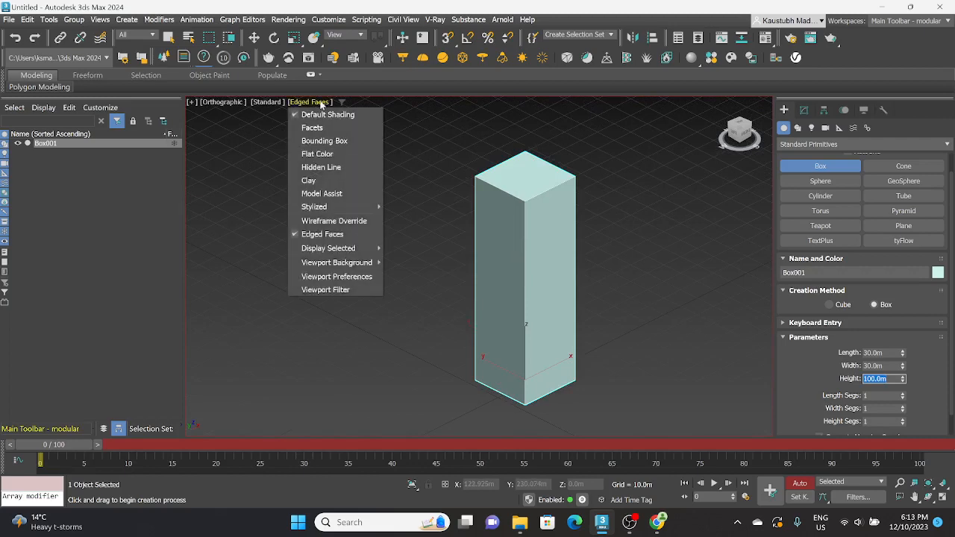
left_click(323, 234)
Set the box's length segments and height segments to 3.
left_click(889, 396)
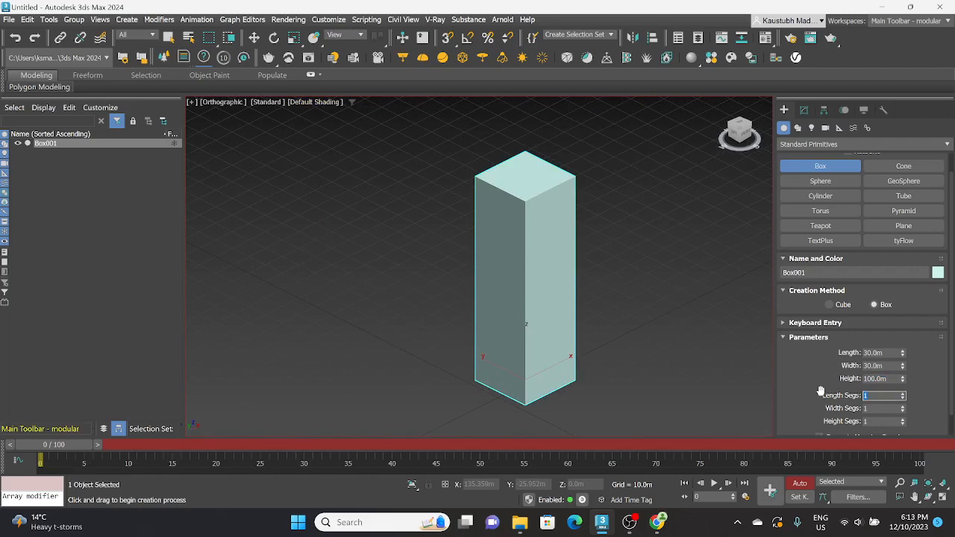
type("3")
left_click(880, 420)
type("3")
left_click(685, 326)
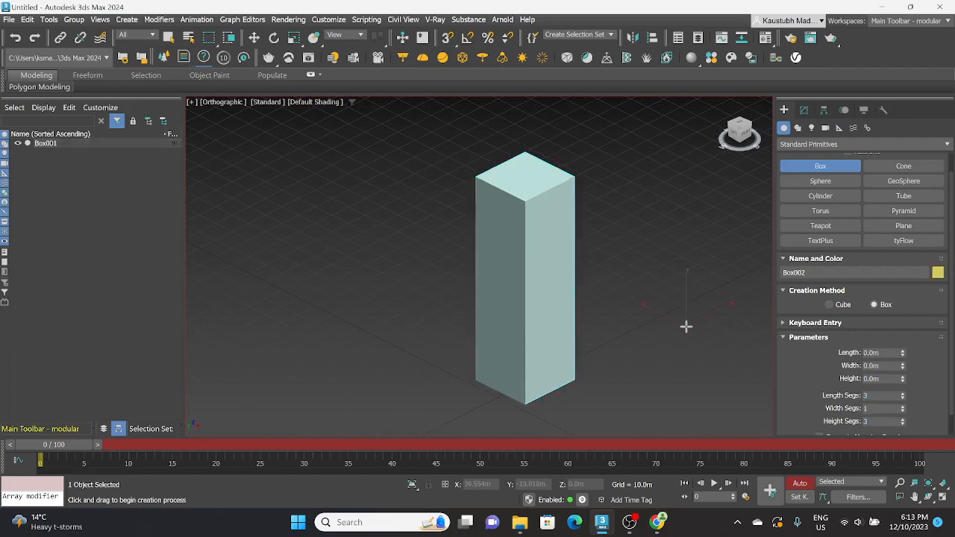
left_click(886, 409)
Turn on the edged faces display so the box's segment lines can be inspected.
scroll(380, 250, "down", 3)
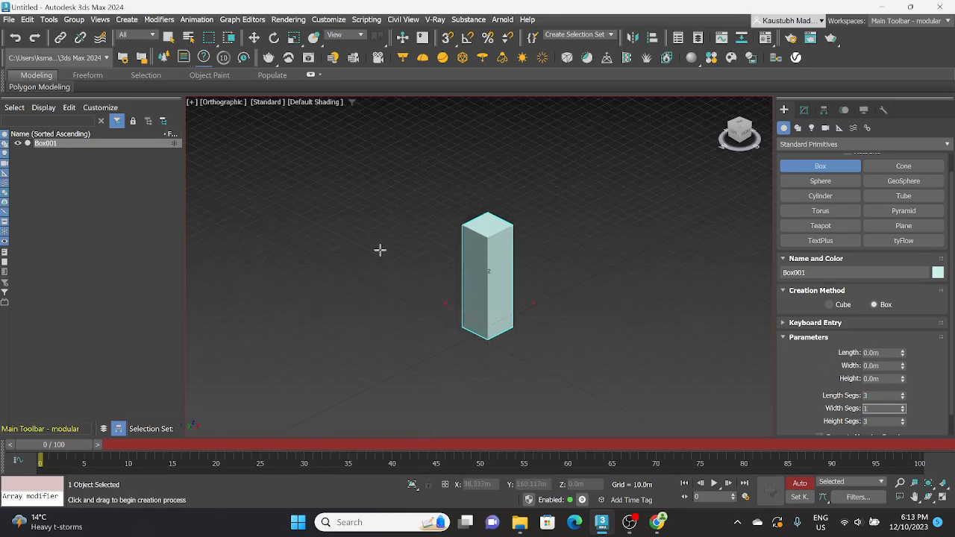
left_click(319, 103)
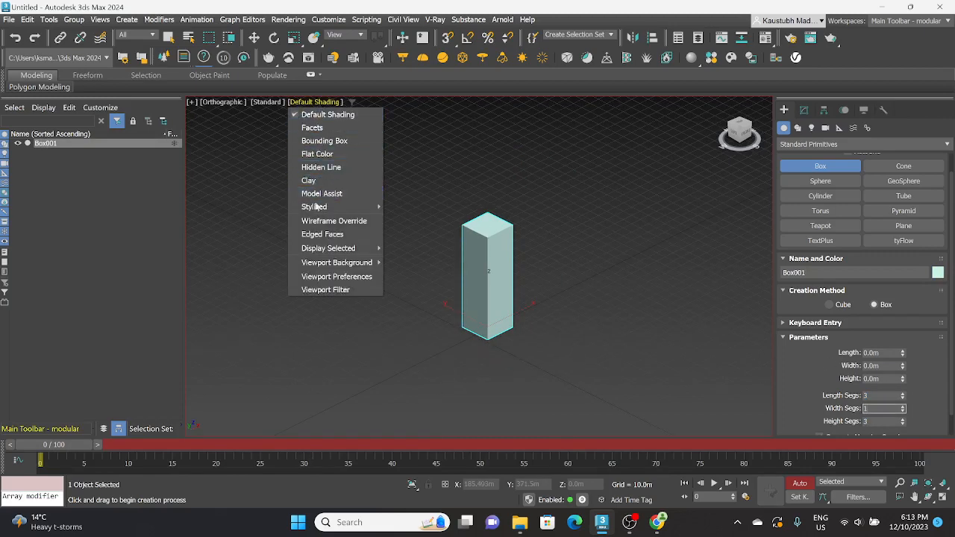
left_click(314, 235)
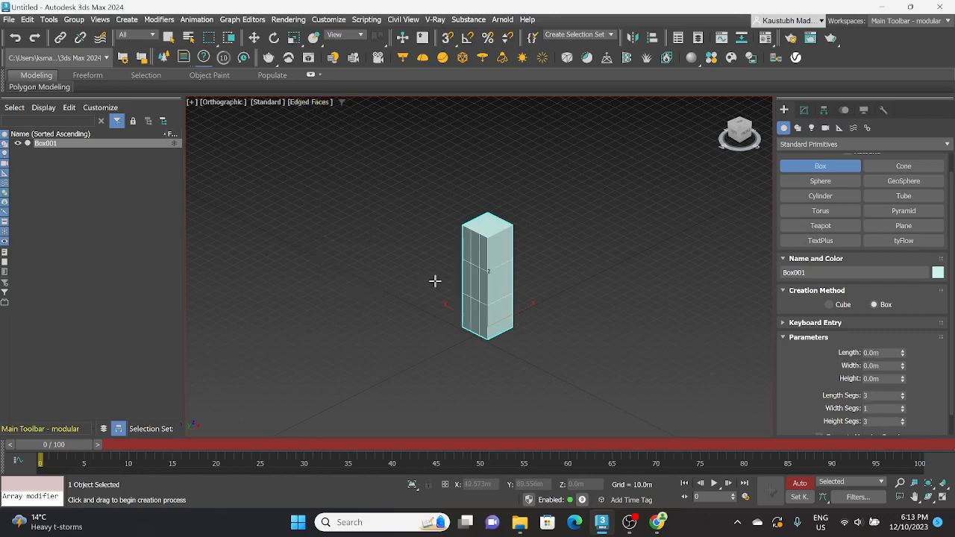
scroll(474, 291, "up", 4)
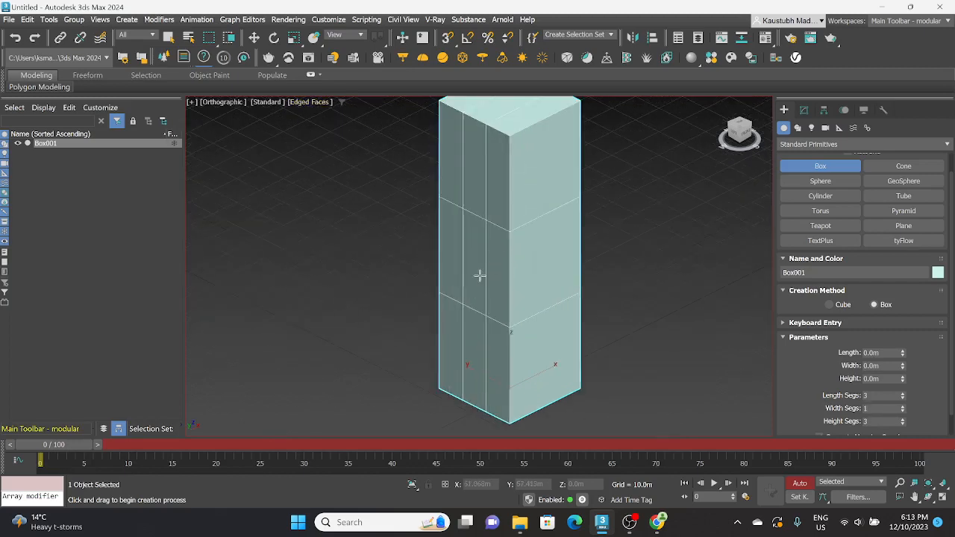
scroll(456, 282, "down", 2)
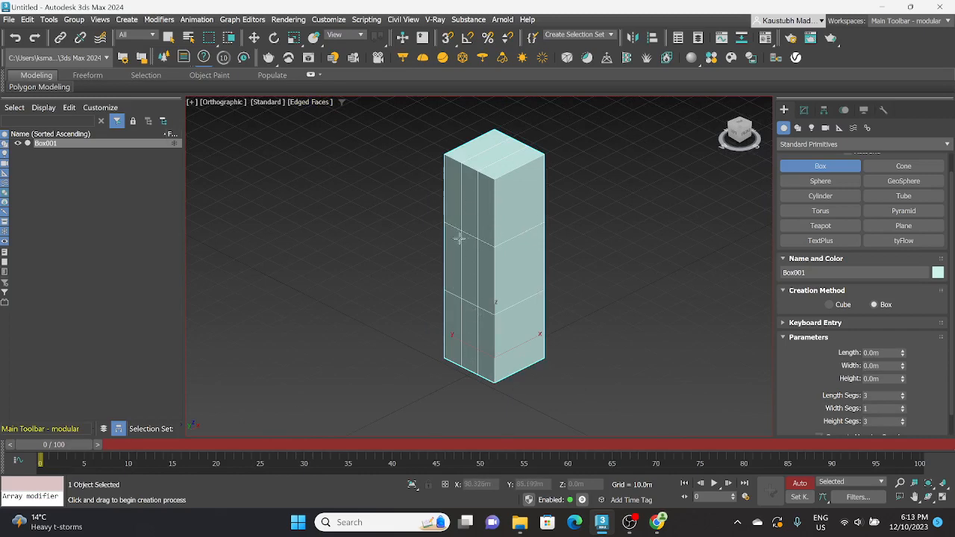
scroll(565, 264, "down", 2)
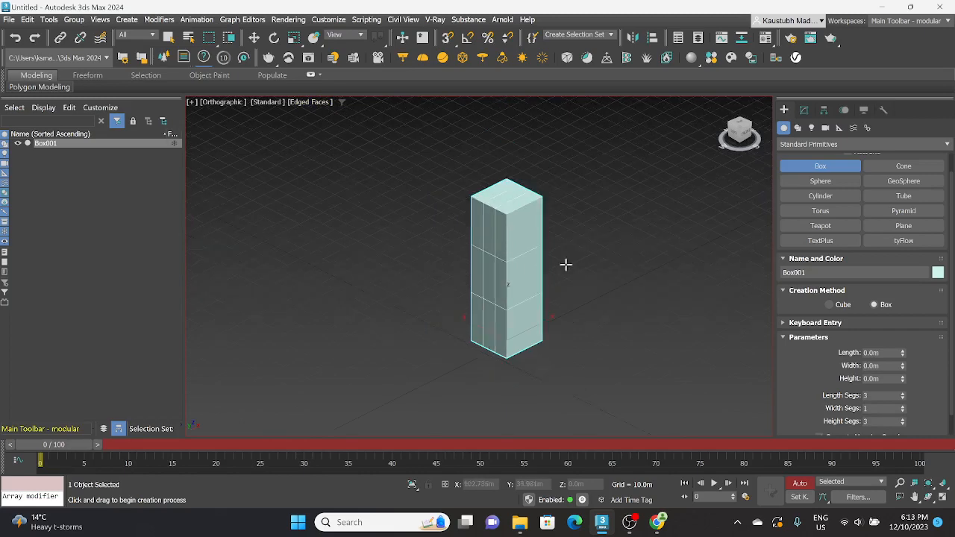
Add an Edit Poly modifier to the box.
left_click(803, 110)
left_click(813, 143)
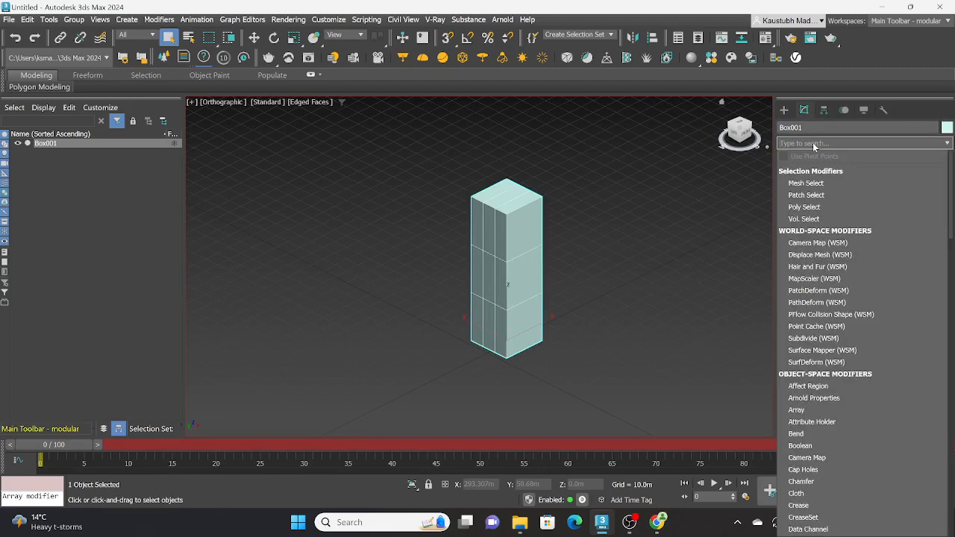
type("edit")
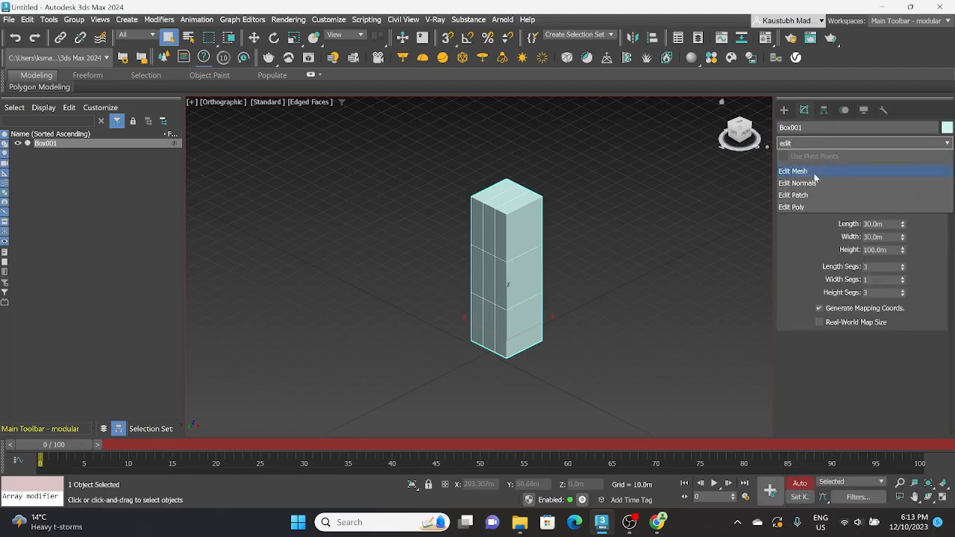
left_click(813, 206)
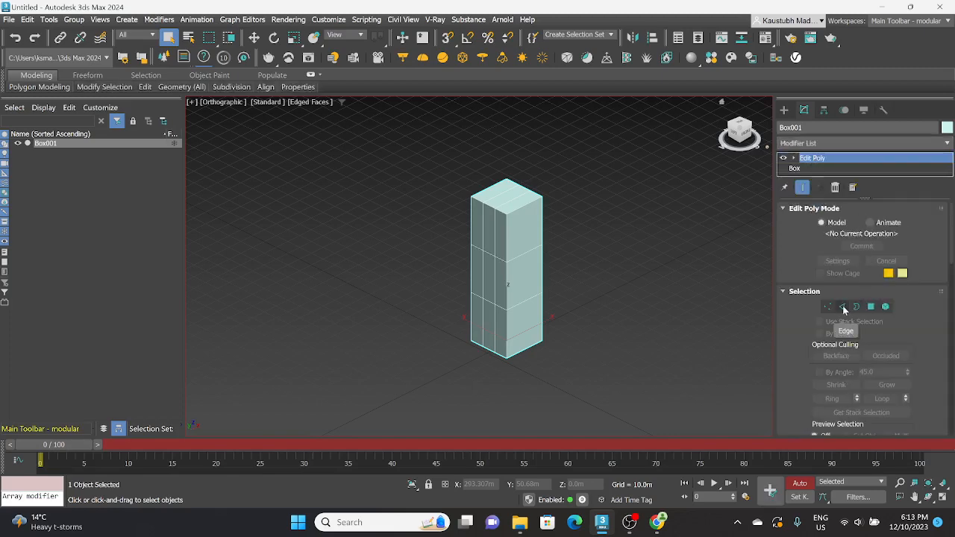
At edge level, select the vertical edge loop nearer the box's front corner and move it along Y toward that corner.
left_click(842, 307)
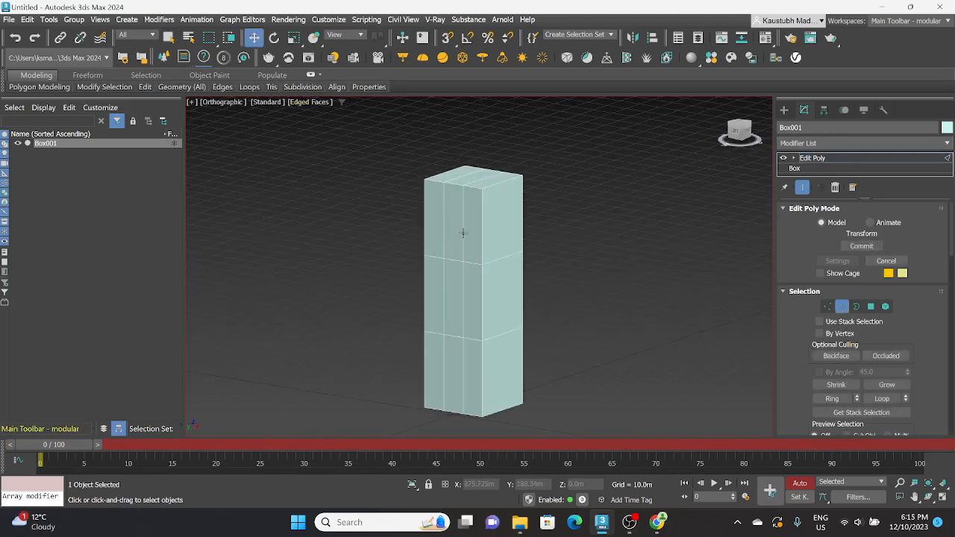
left_click(462, 229)
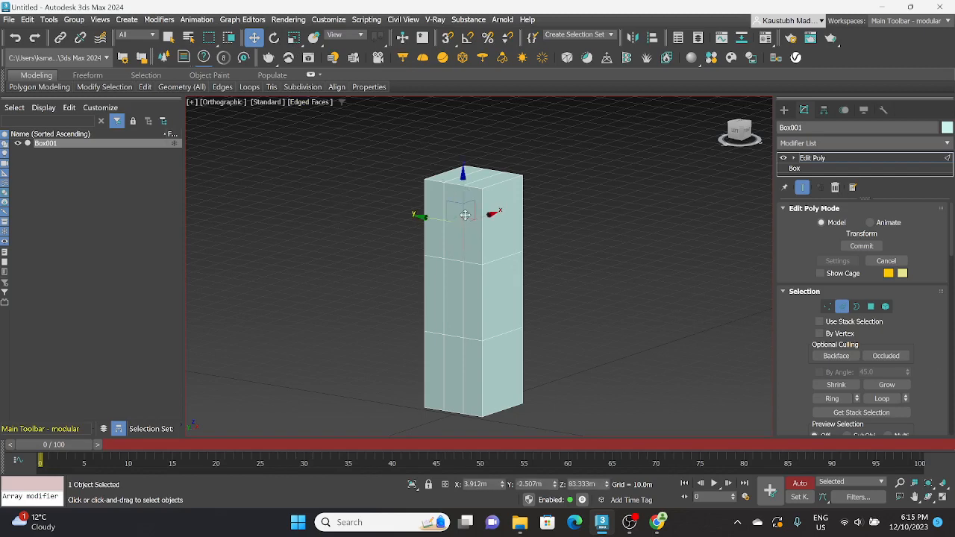
left_click(893, 400)
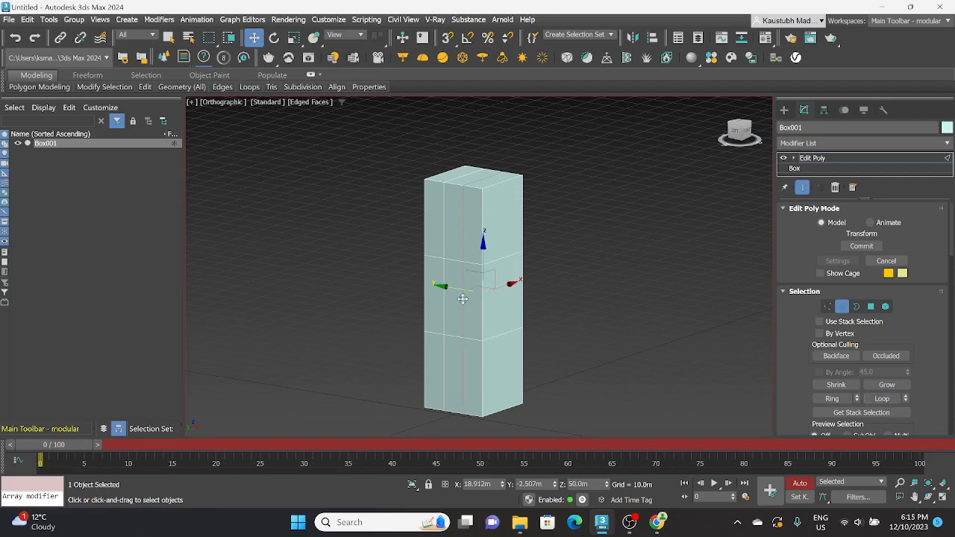
left_click_drag(442, 287, 447, 287)
Select the other vertical edge loop and move it outward to about 12.3 m in Y, near the opposite side edge.
left_click(443, 242)
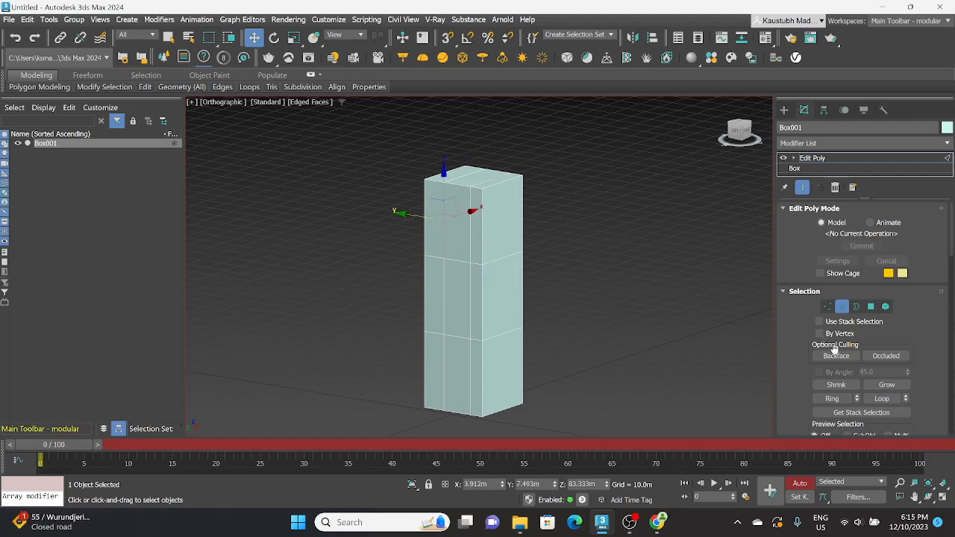
left_click(880, 398)
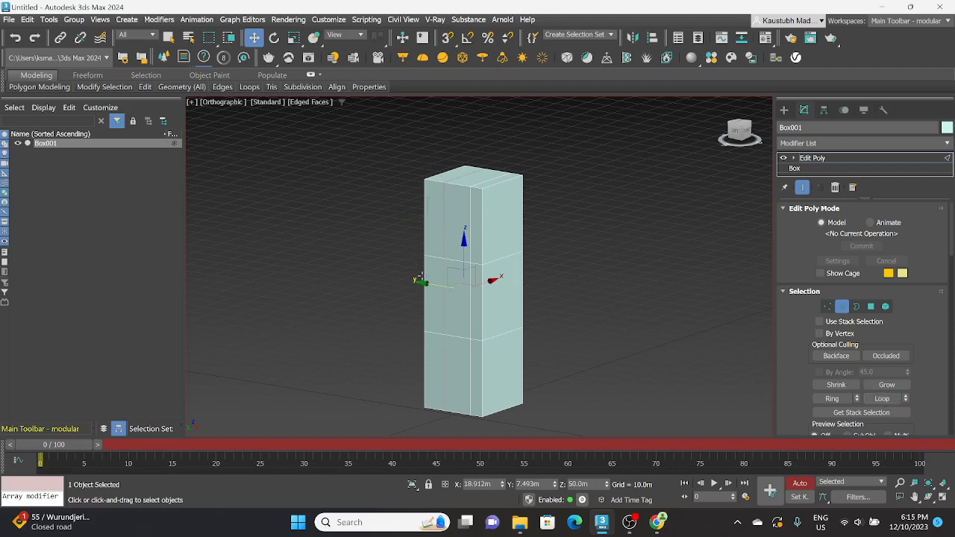
left_click_drag(419, 278, 407, 281, "shift")
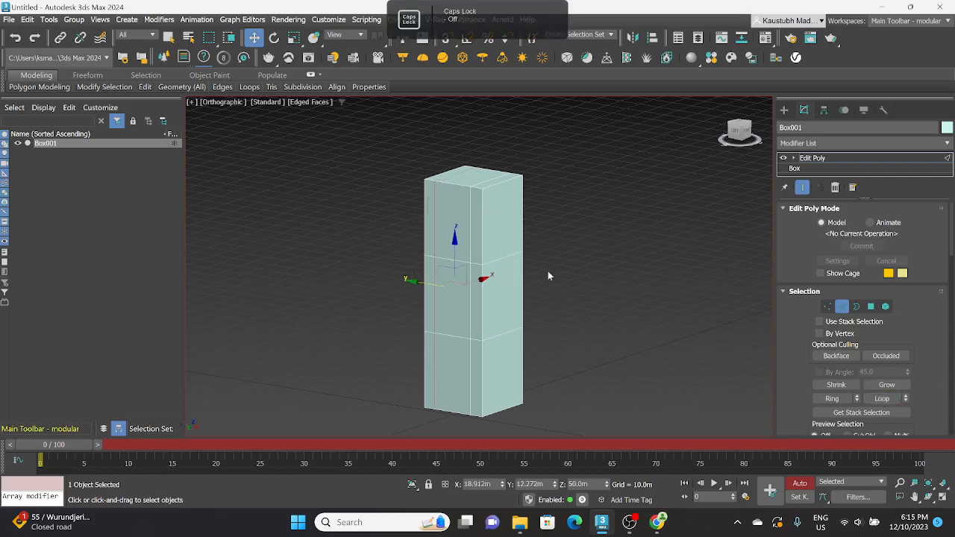
left_click(624, 282)
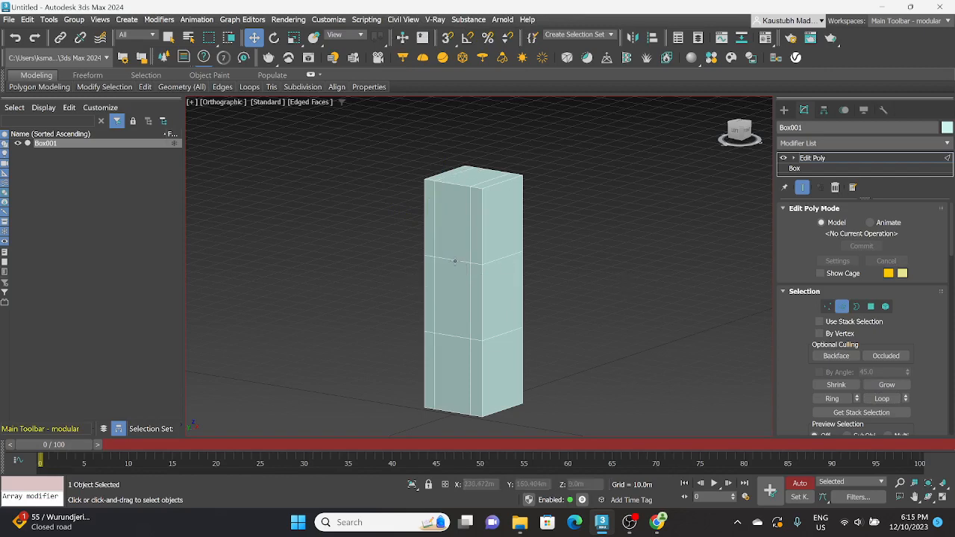
Select the upper horizontal edge loop around the box and move it up along Z toward the top.
left_click(451, 261)
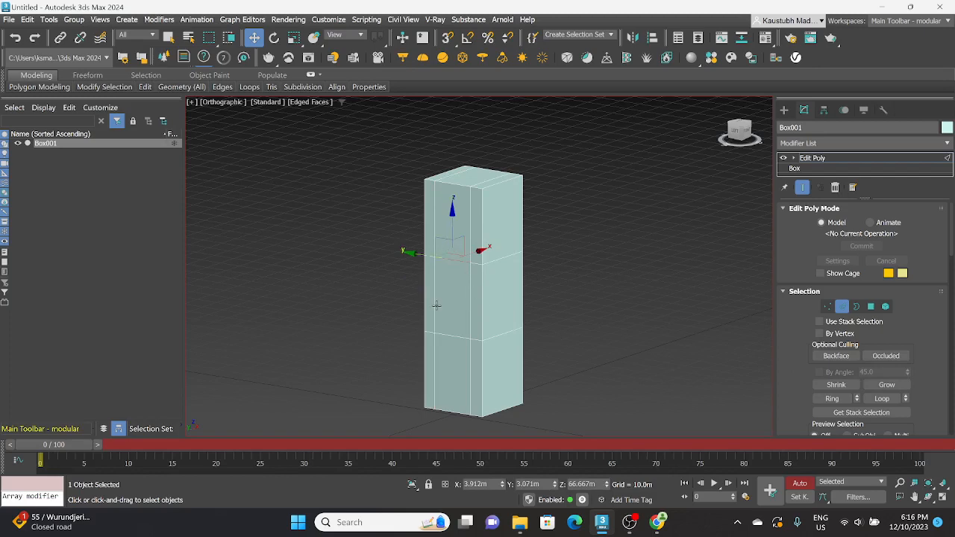
left_click(888, 399)
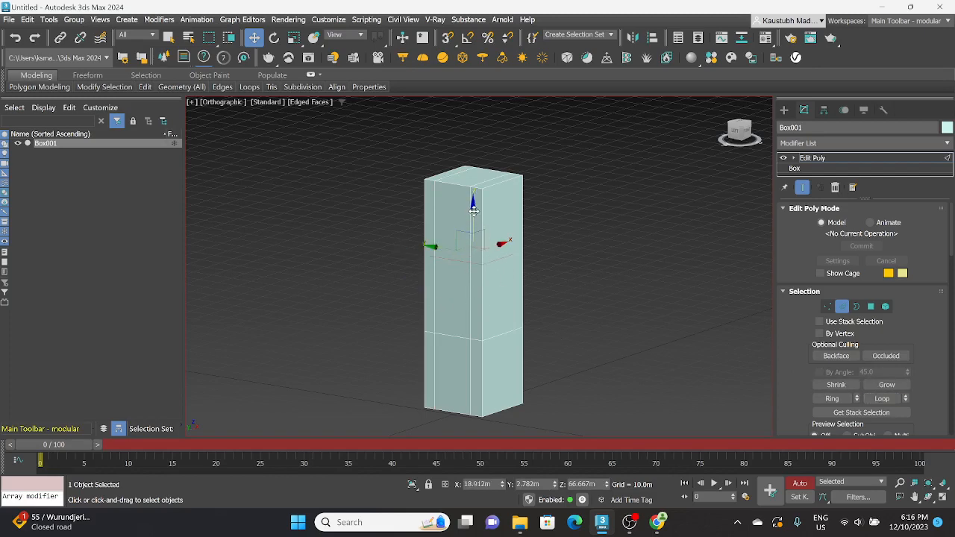
left_click_drag(473, 211, 473, 183)
left_click(593, 261)
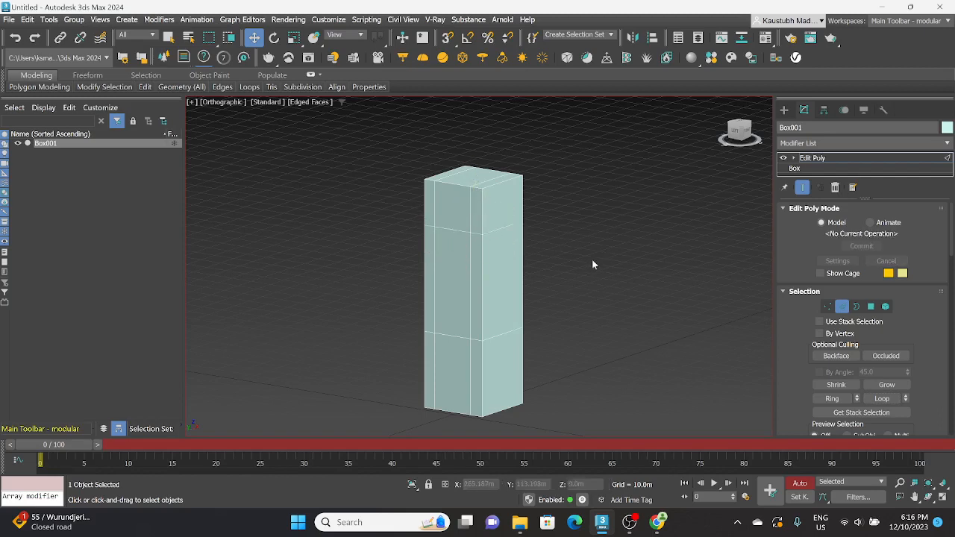
Move the whole lower horizontal edge loop down along Z toward the box's base and leave edge editing.
left_click(452, 335)
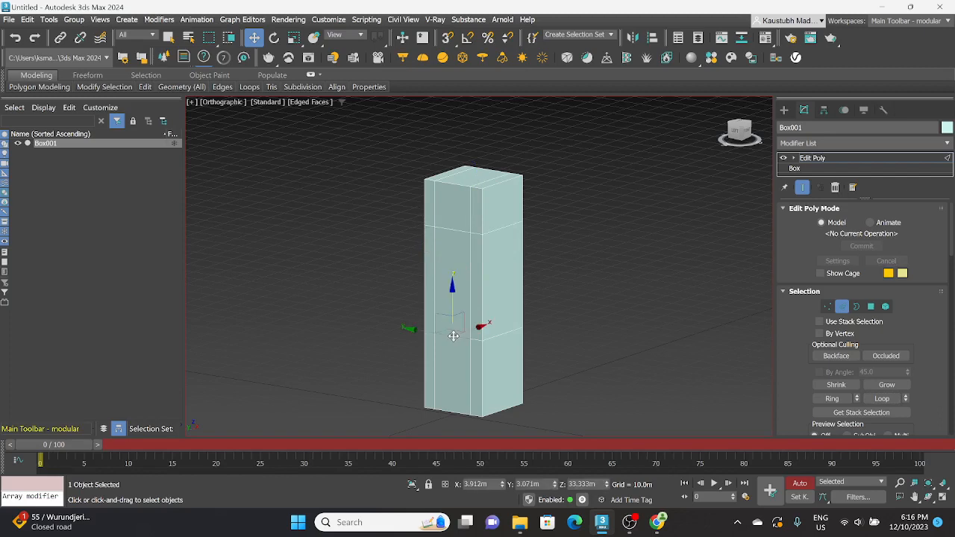
left_click(880, 399)
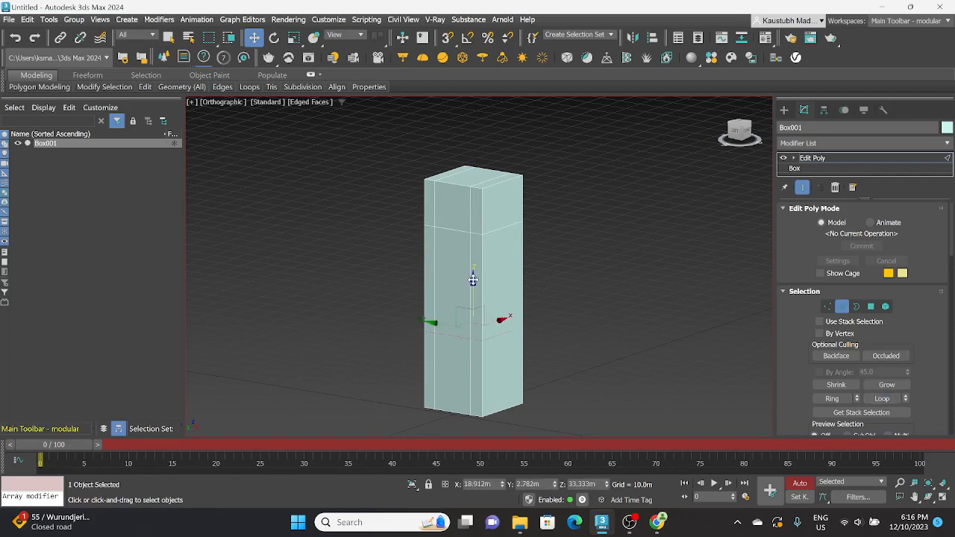
left_click_drag(473, 282, 474, 314)
left_click(563, 279)
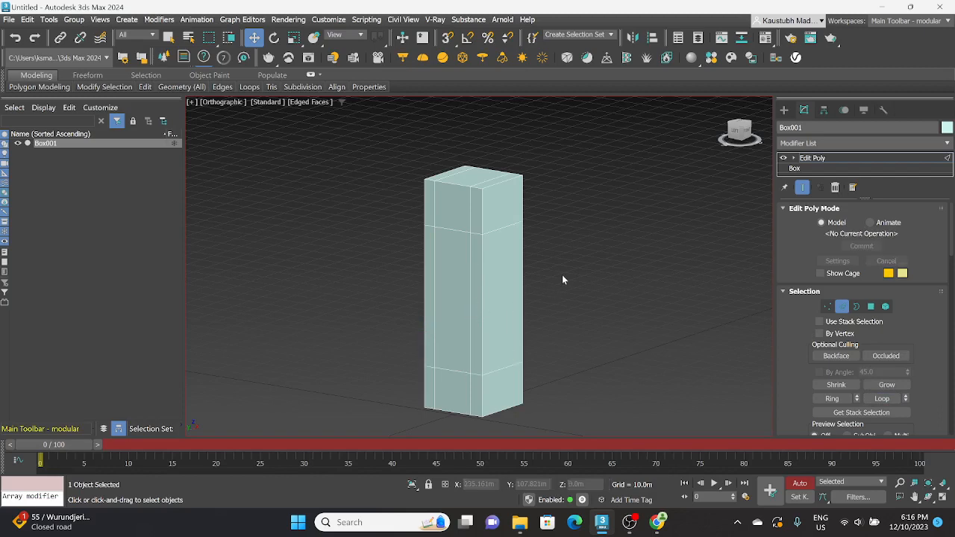
key("2")
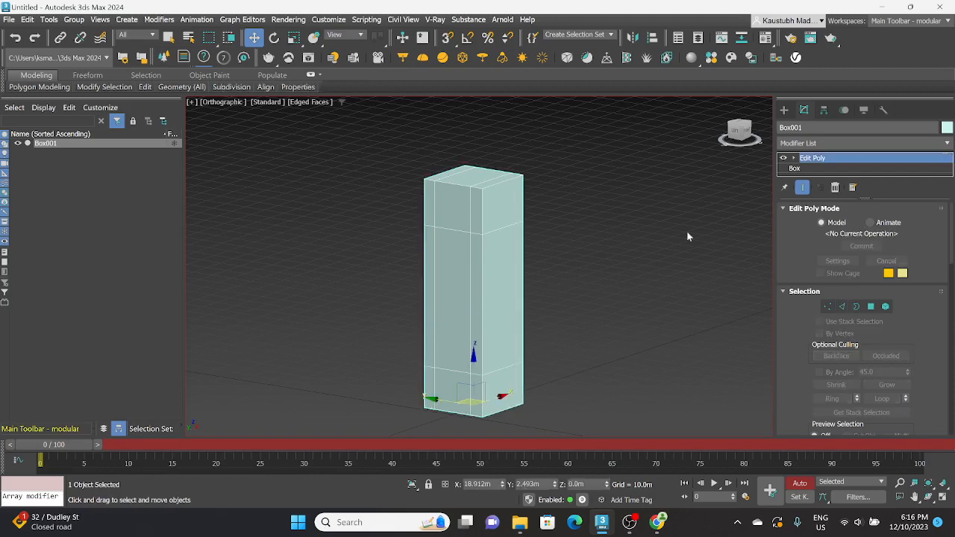
Rename the Edit Poly modifier as "Edit Poly_FACE ADJUST".
left_click(643, 340)
left_click(490, 315)
right_click(826, 158)
left_click(835, 168)
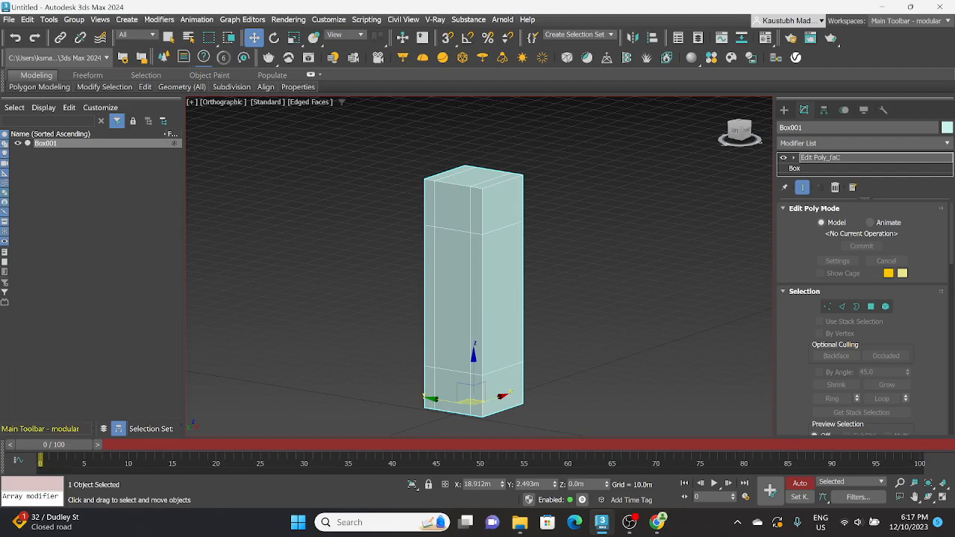
key("BackSpace")
key("BackSpace")
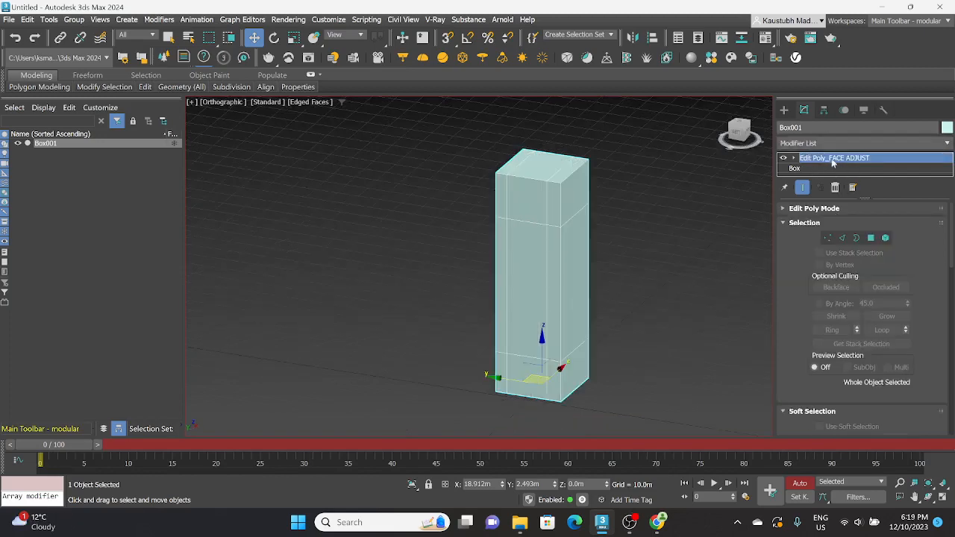
Add another Edit Poly modifier to the box, above Edit Poly_FACE ADJUST.
left_click(849, 143)
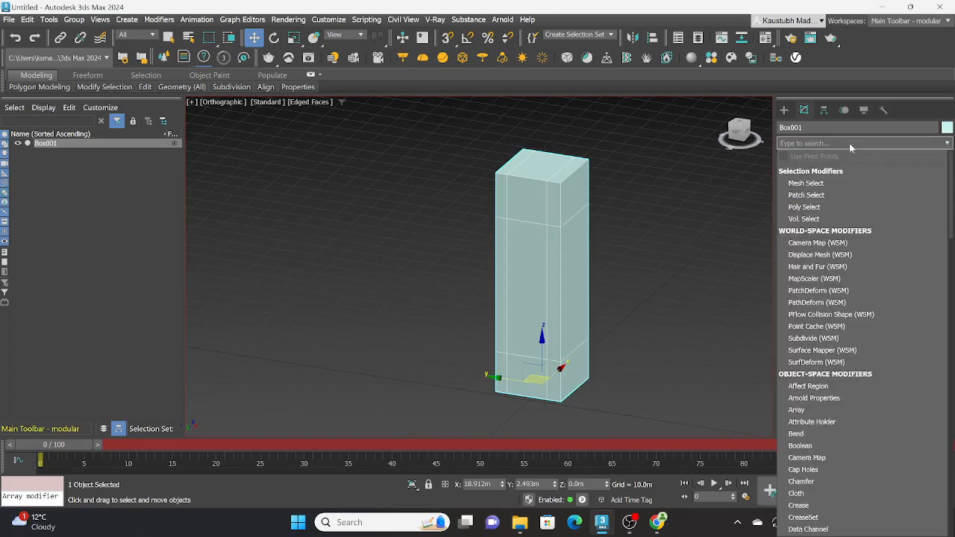
type("EDIT")
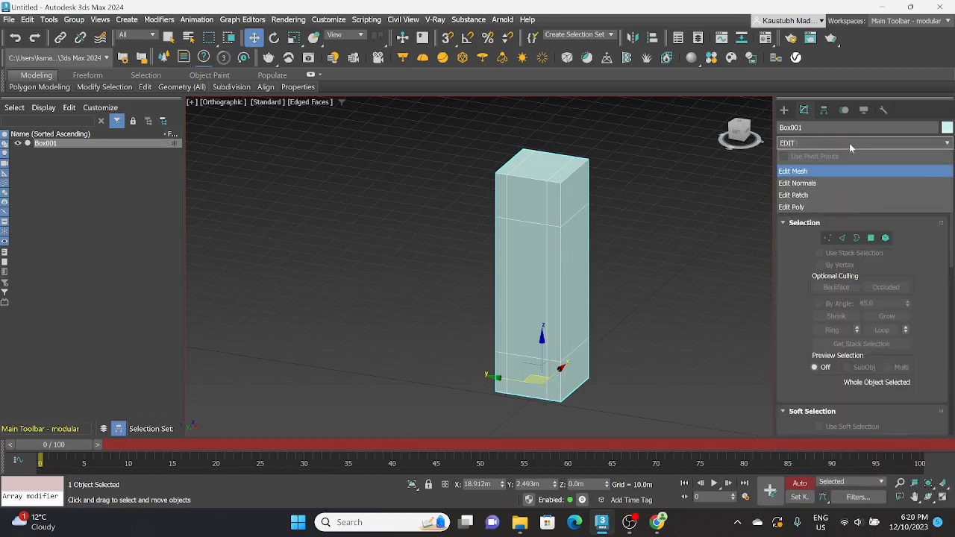
type("POL")
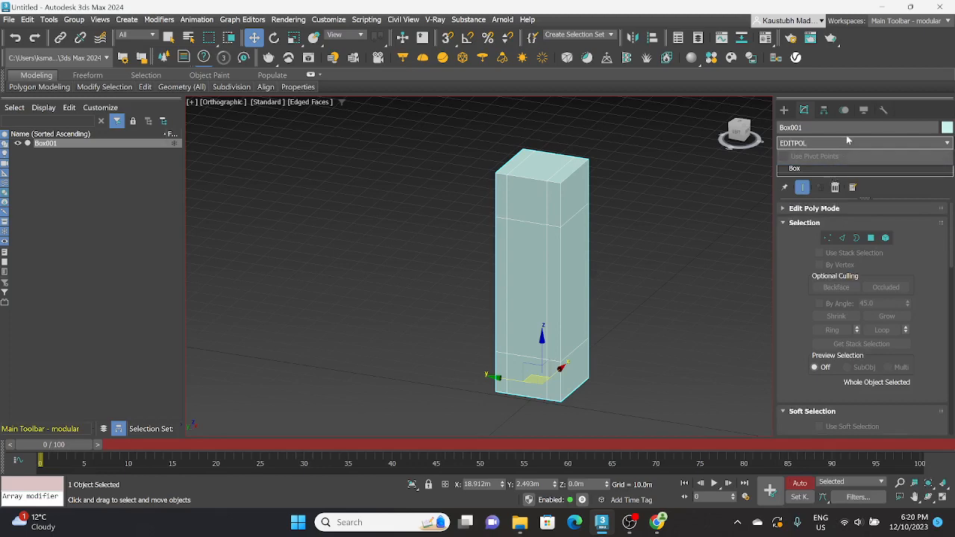
key("BackSpace")
type("PO")
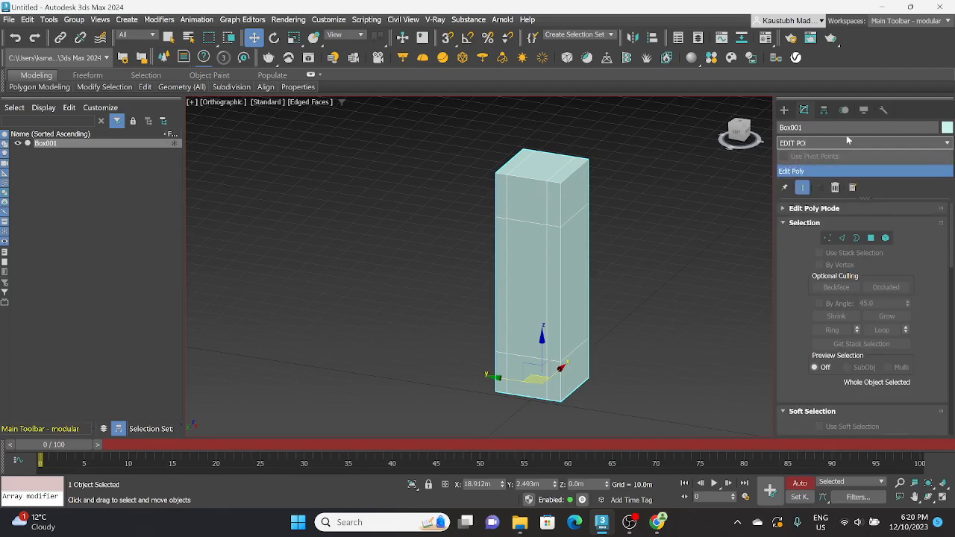
left_click(813, 172)
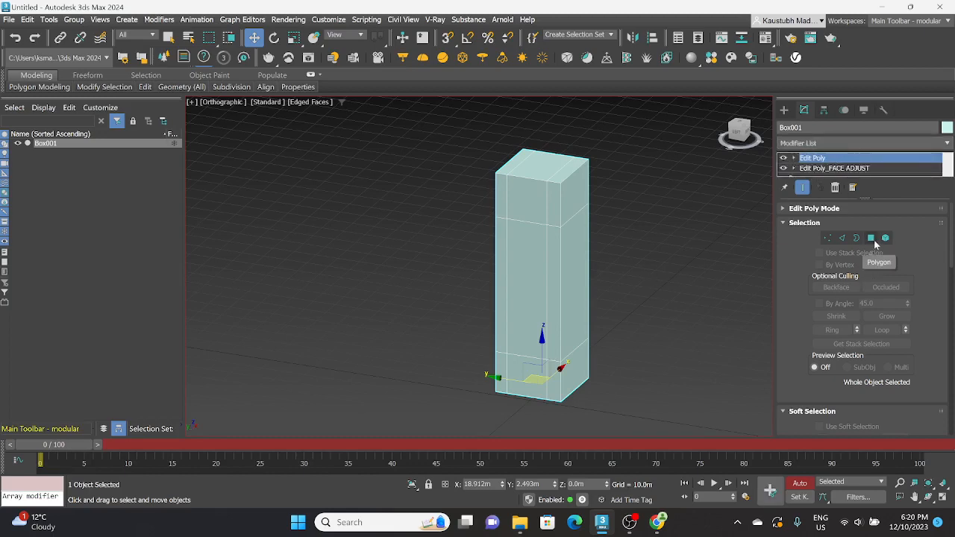
In polygon editing, open a rectangular void through the tower from the large central face to the opposite side.
left_click(871, 237)
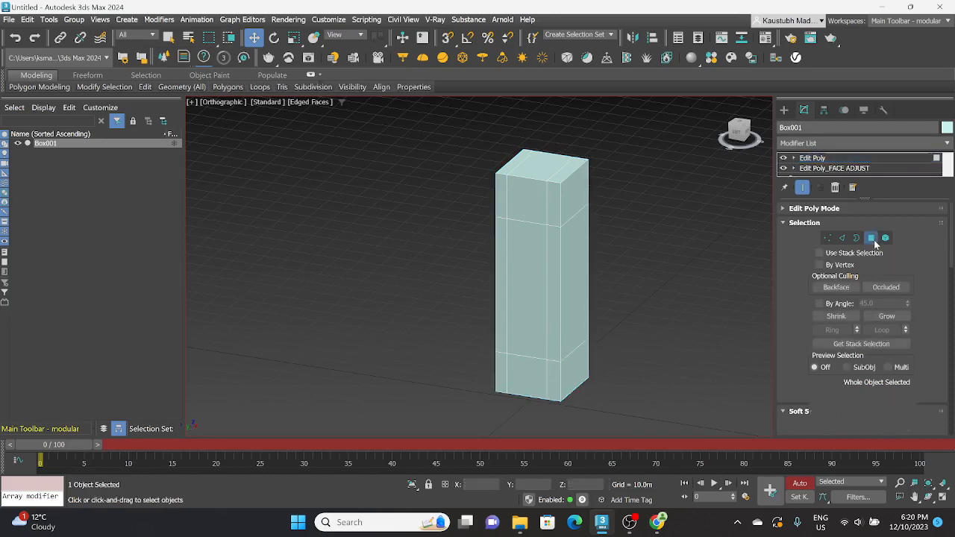
left_click(517, 276)
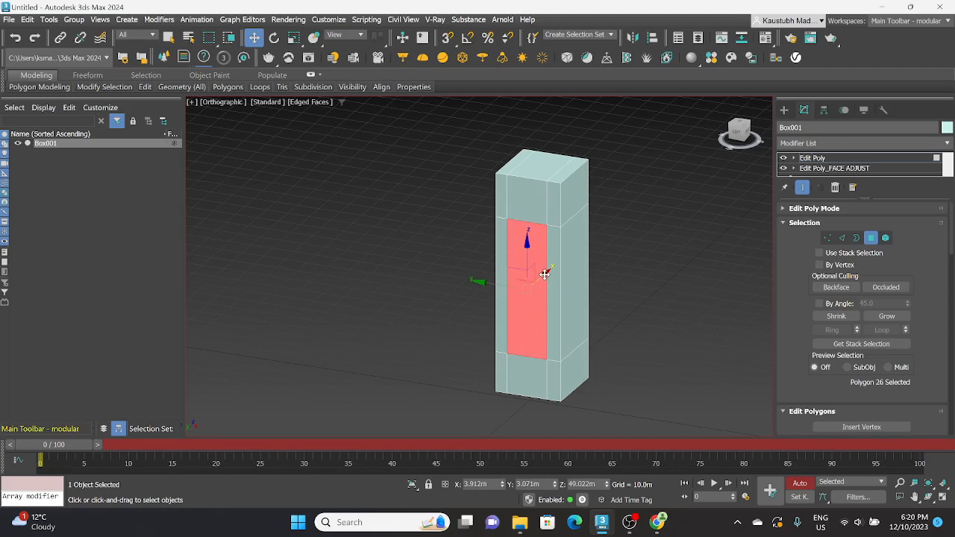
left_click_drag(545, 275, 611, 220)
key("Delete")
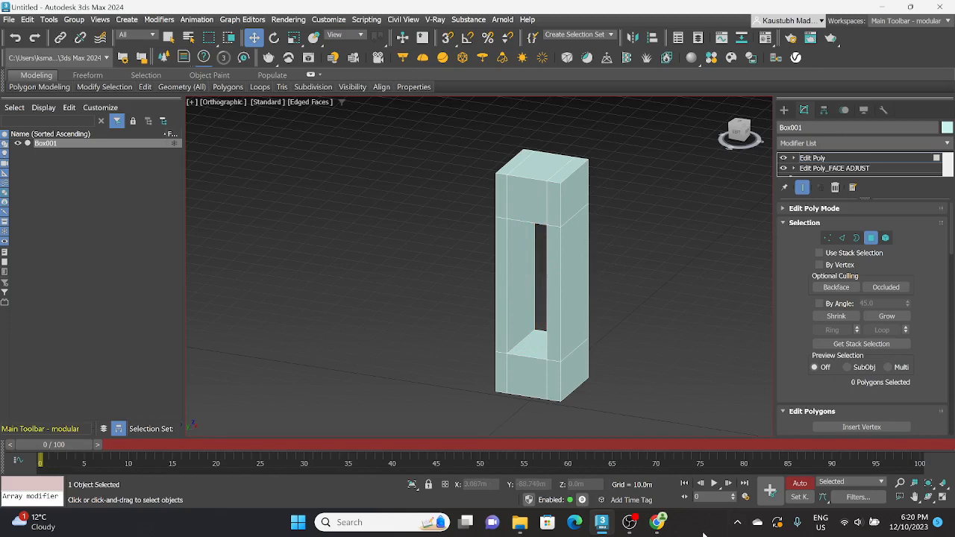
Rename the new Edit Poly modifier as "Edit Poly_VOID".
right_click(839, 160)
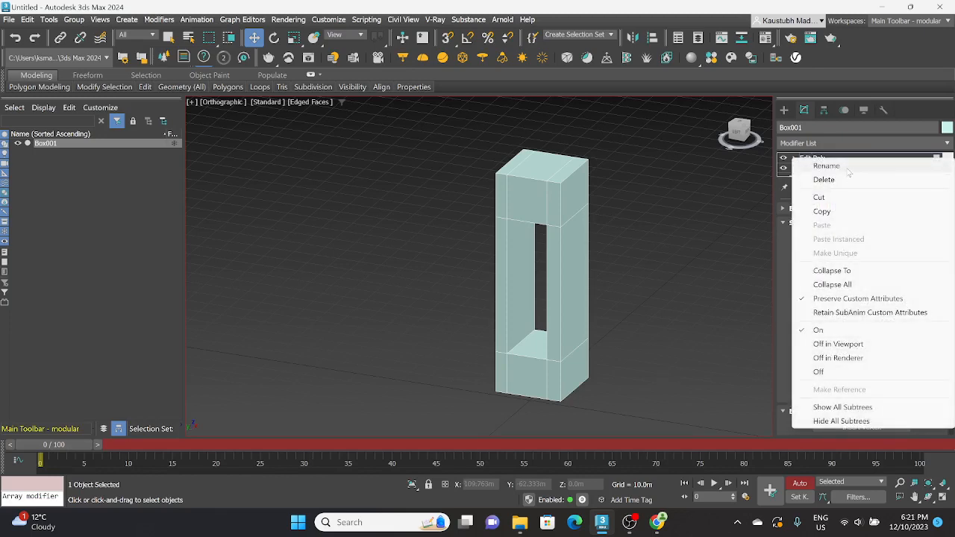
left_click(826, 165)
left_click(845, 159)
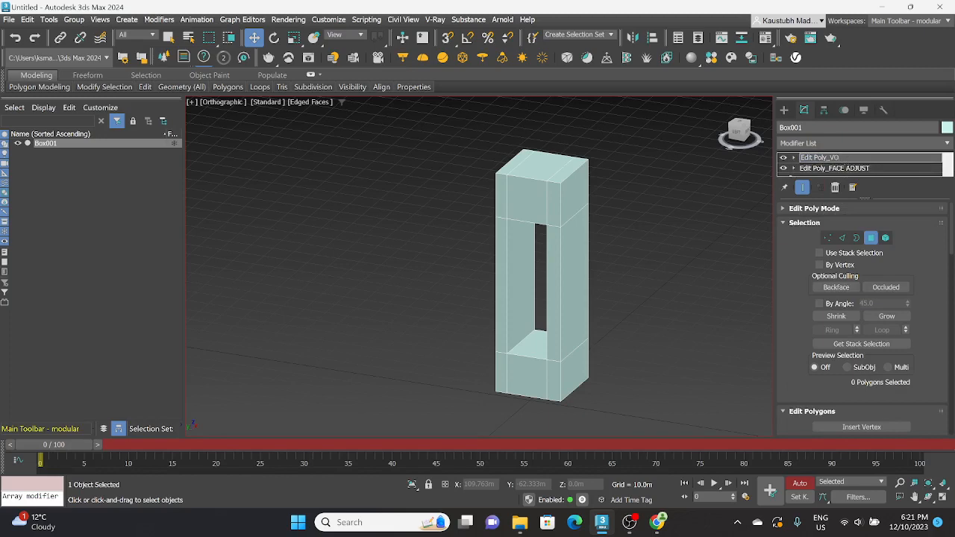
key("Return")
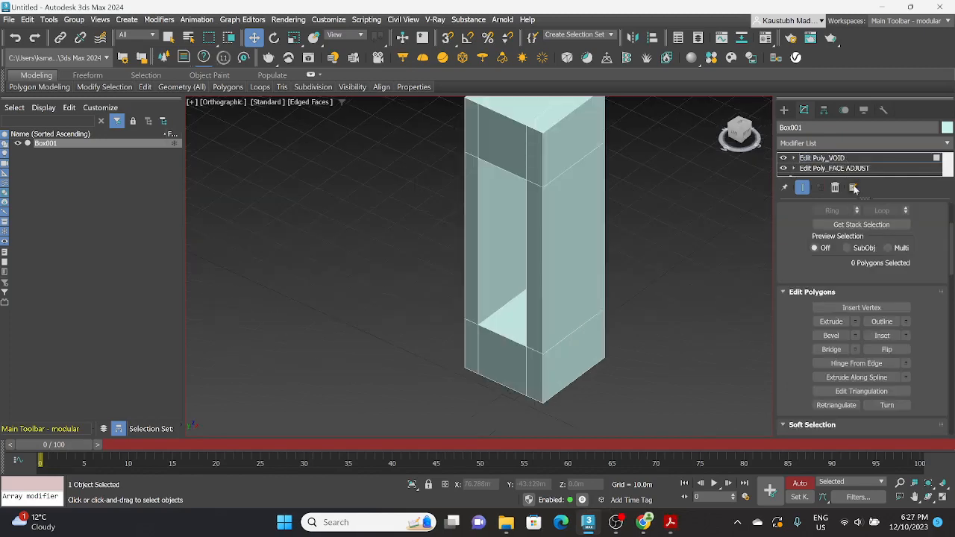
left_click(828, 143)
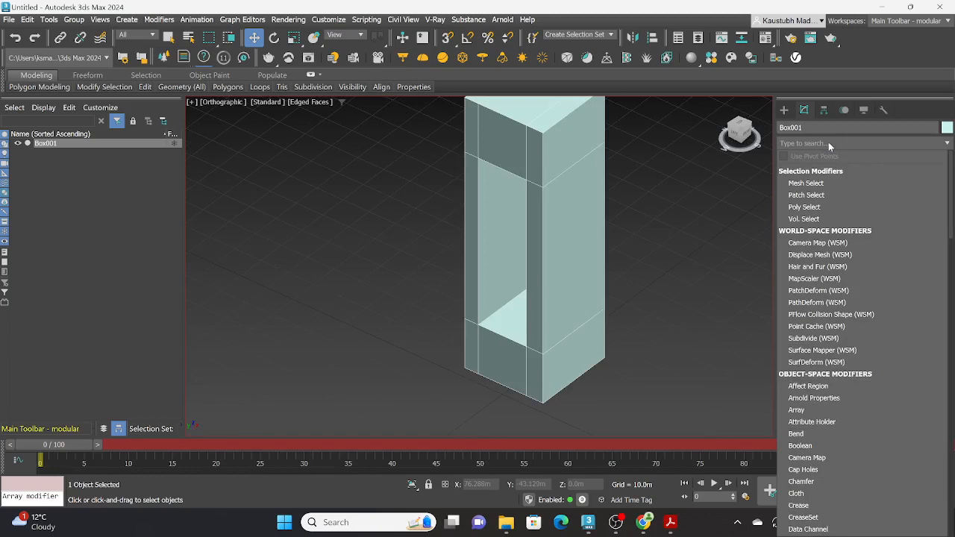
key("e")
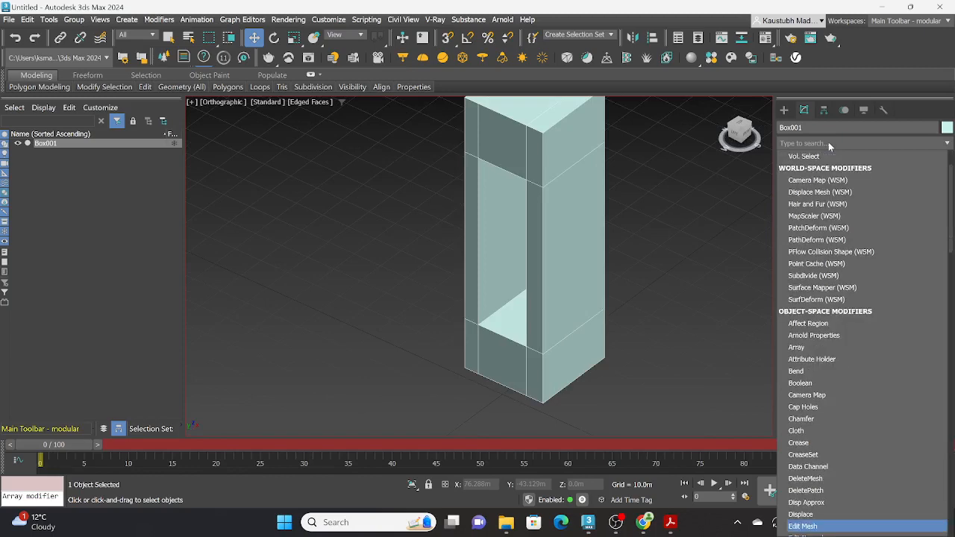
type("pol")
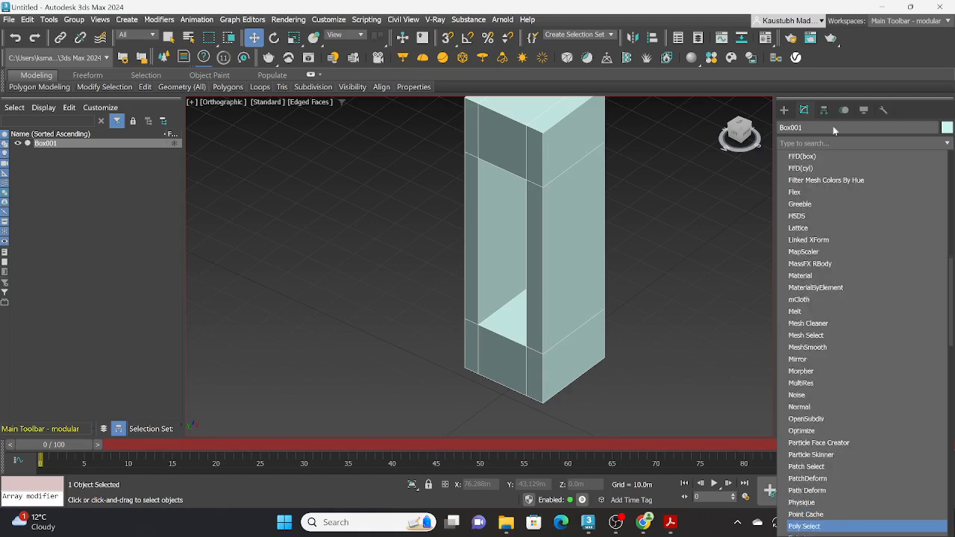
left_click(809, 143)
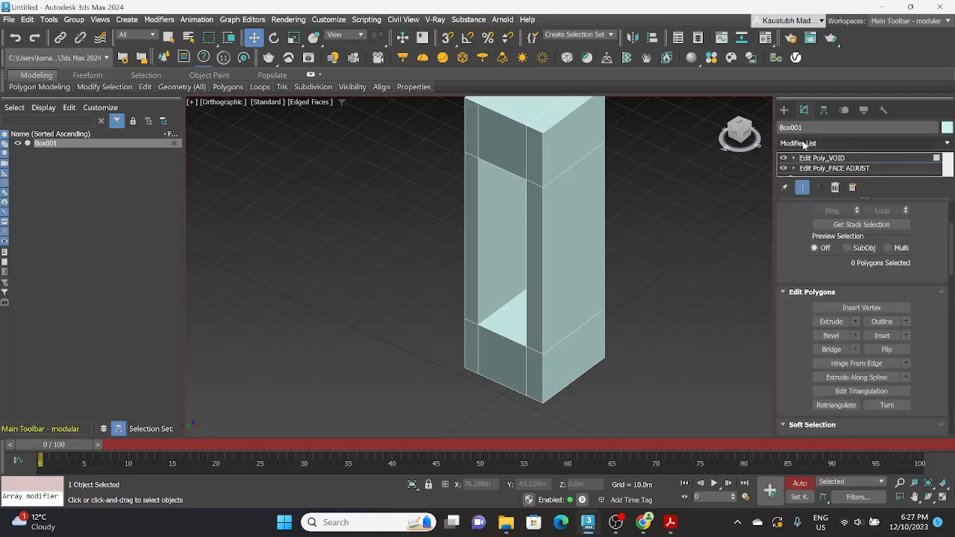
Add a further Edit Poly modifier above Edit Poly_VOID and switch it to edge editing.
left_click(809, 143)
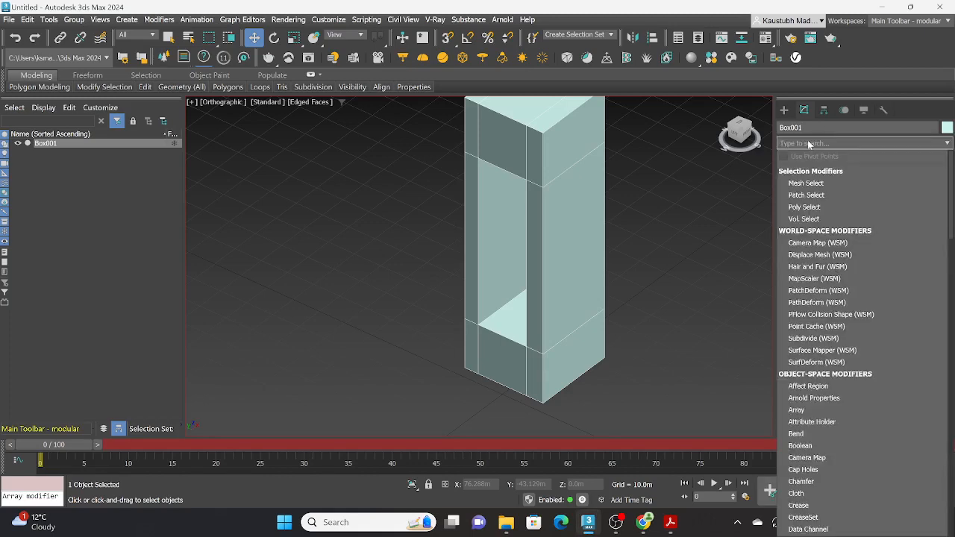
type("EDIT")
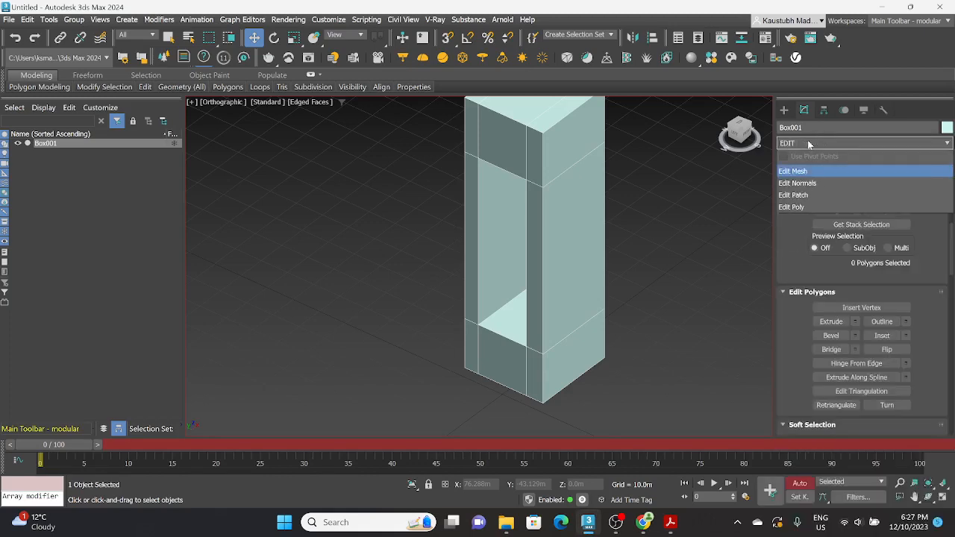
left_click(802, 207)
scroll(851, 292, "up", 3)
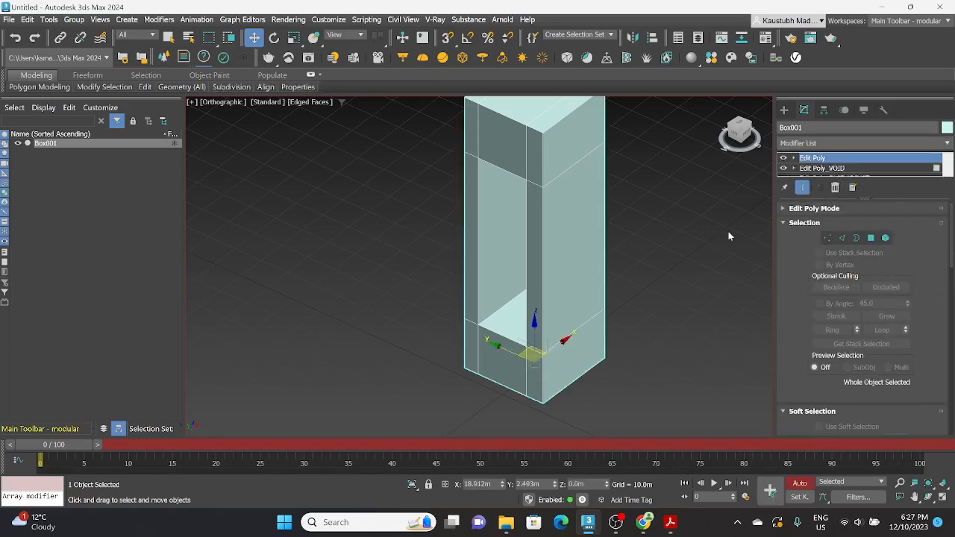
left_click(842, 237)
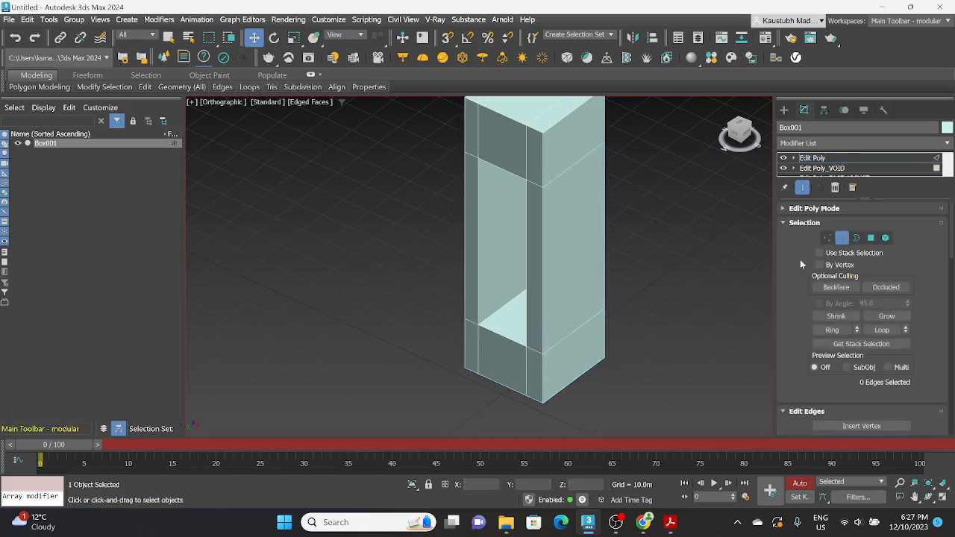
middle_click_drag(604, 320, 627, 309)
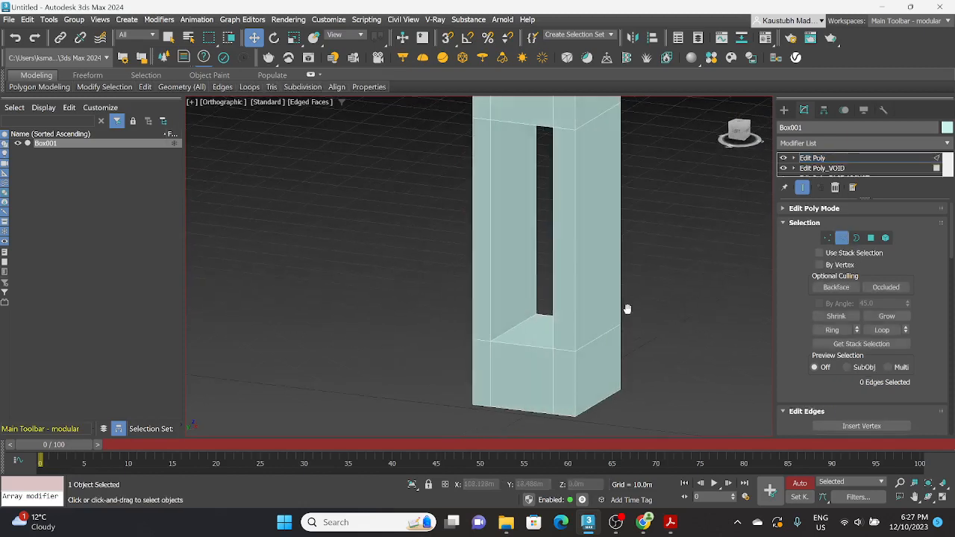
left_click(489, 235)
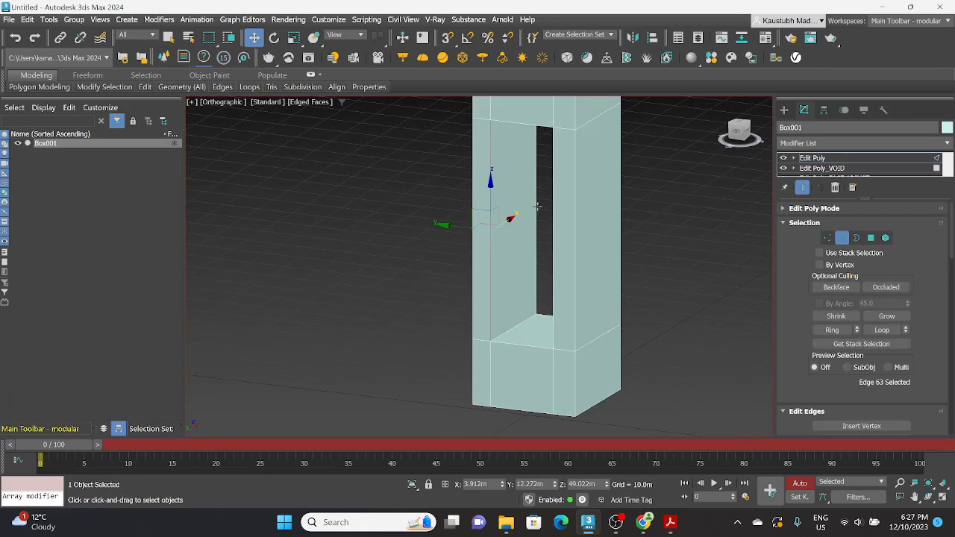
double_click(536, 206)
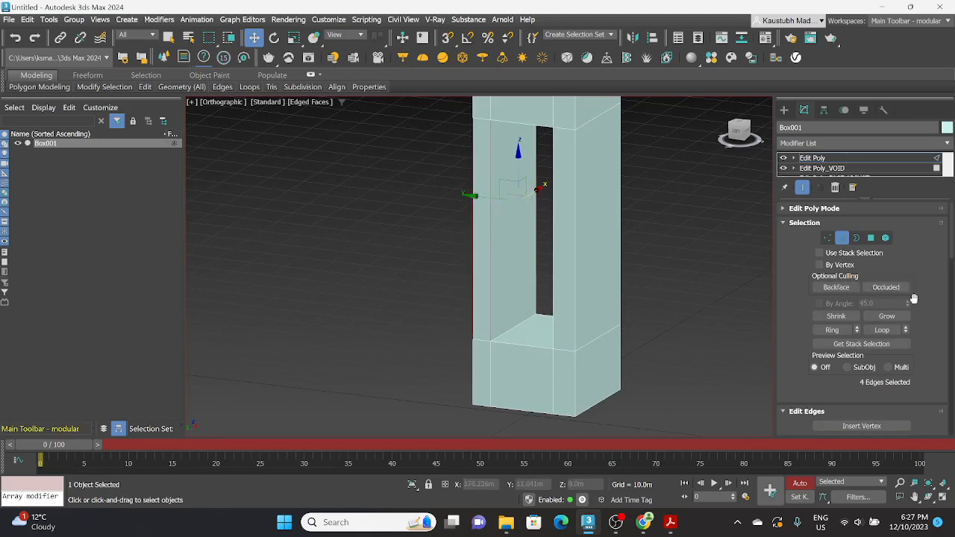
scroll(893, 355, "down", 1)
scroll(893, 355, "down", 4)
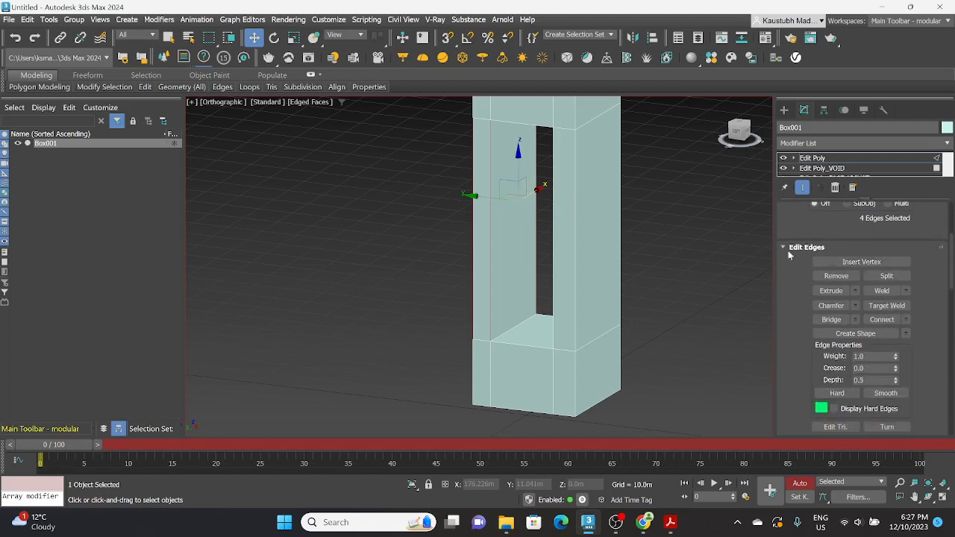
left_click(906, 321)
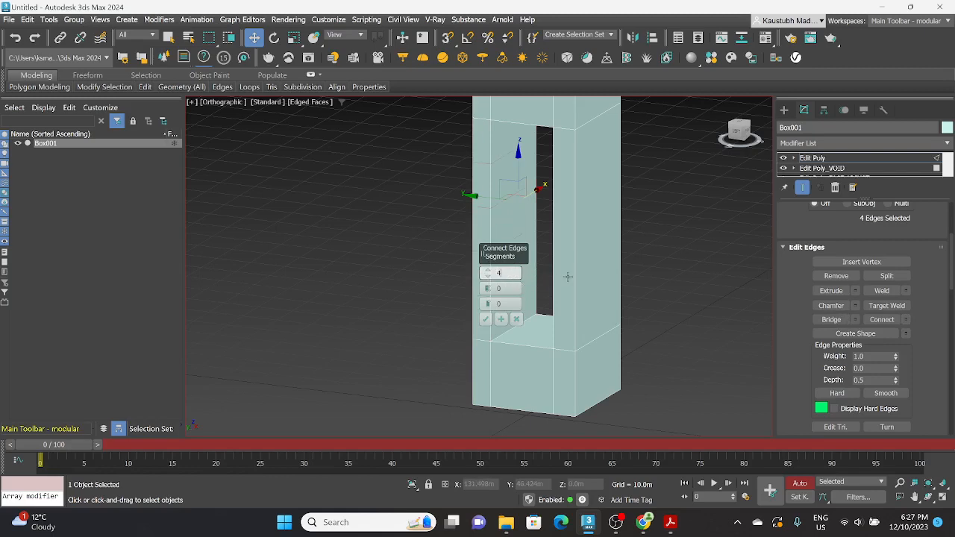
left_click(515, 320)
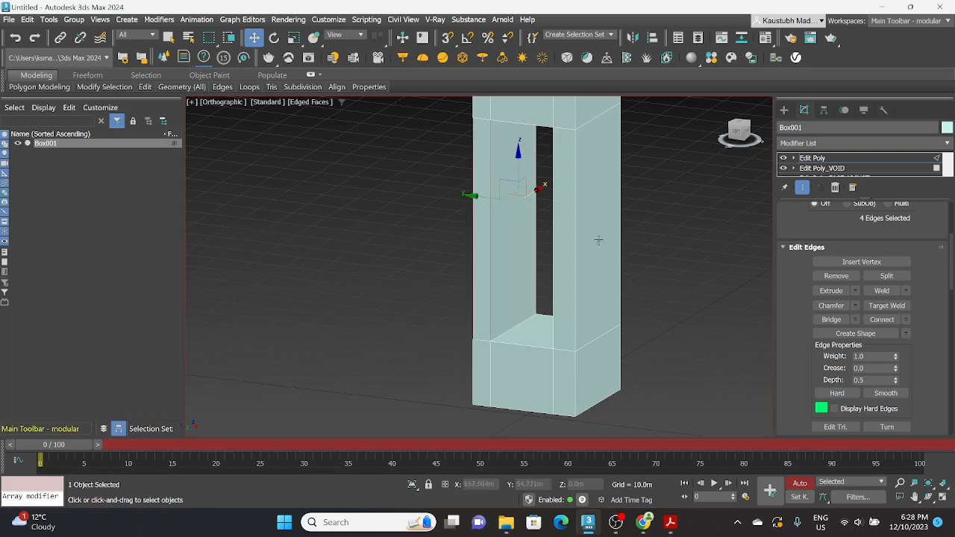
left_click(724, 250)
Select the two vertical edges of the void's +Y inner wall and preview a Connect Edges operation with 4 segments.
left_click(490, 238)
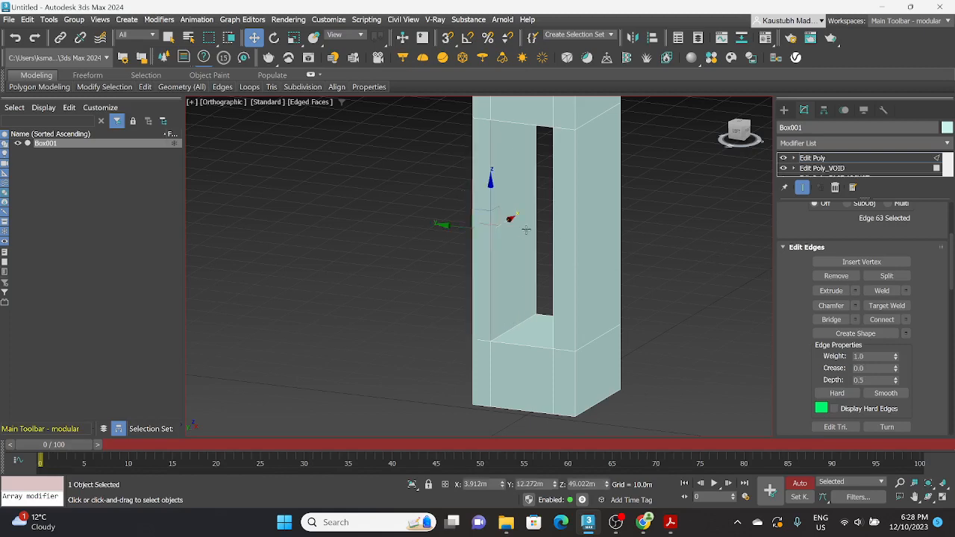
left_click(536, 229, "ctrl")
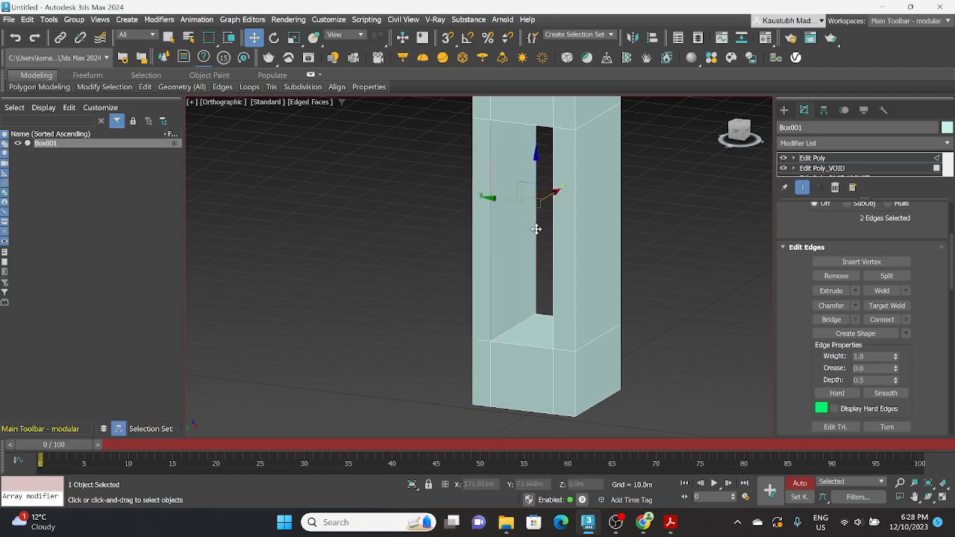
left_click(906, 319)
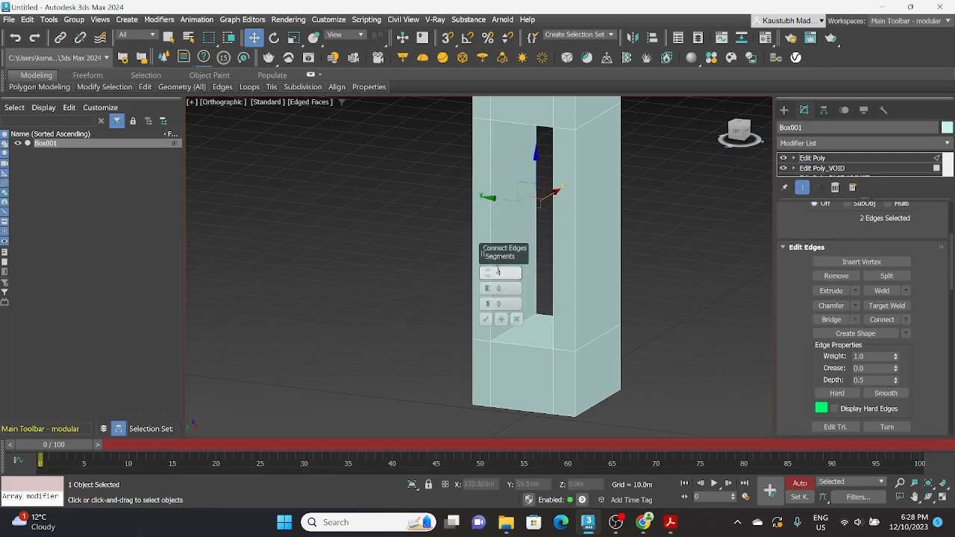
left_click(645, 288)
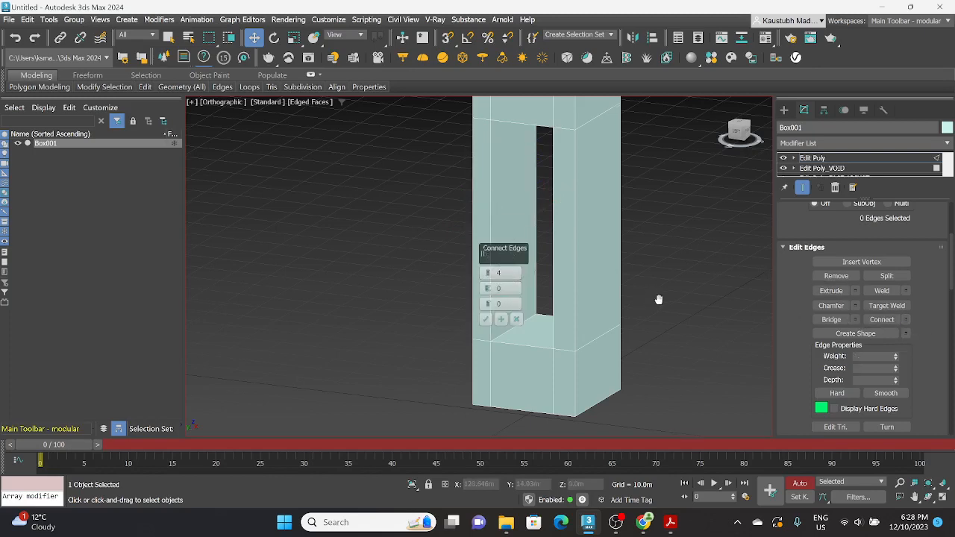
Select the two vertical edges of the void's -Y inner wall and connect them with 4 segments.
middle_click_drag(689, 299, 669, 291)
left_click(596, 243)
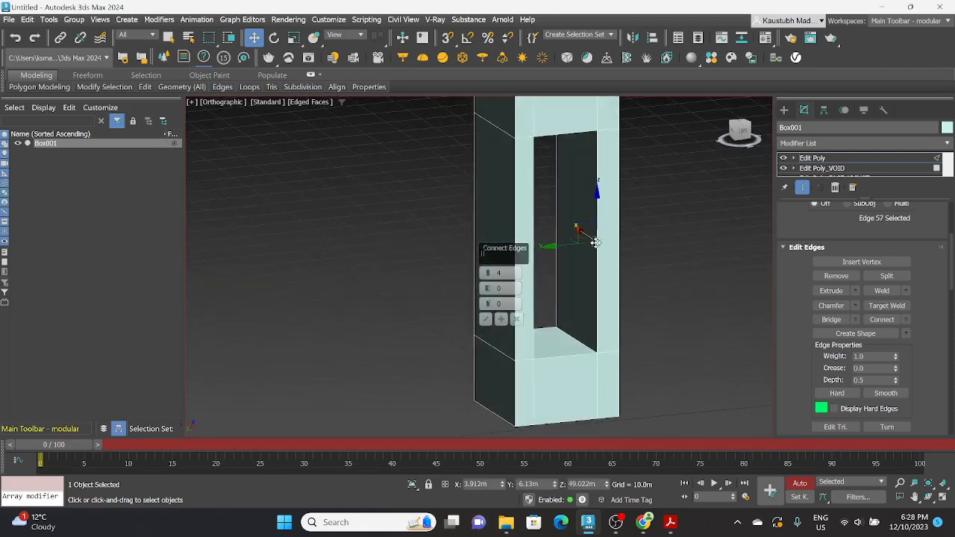
left_click(555, 202, "ctrl")
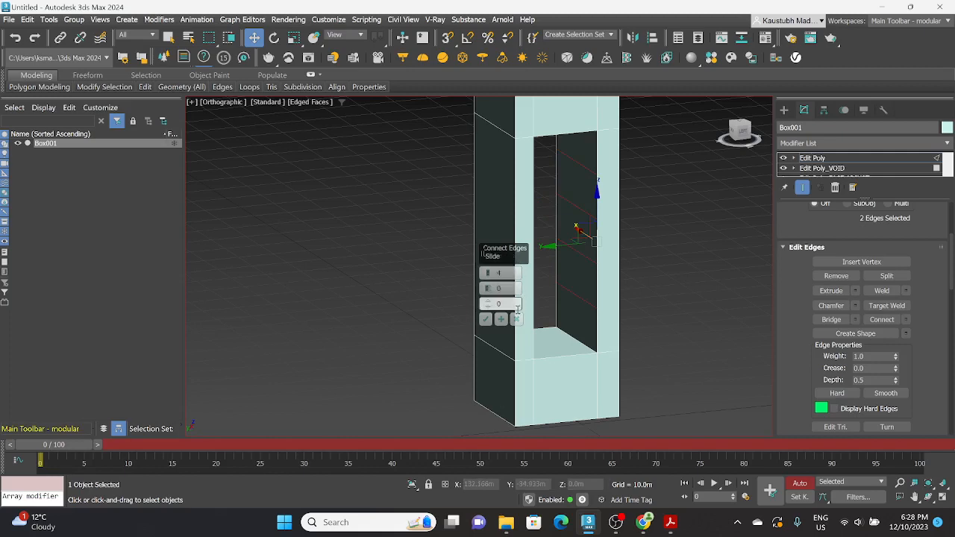
left_click(485, 319)
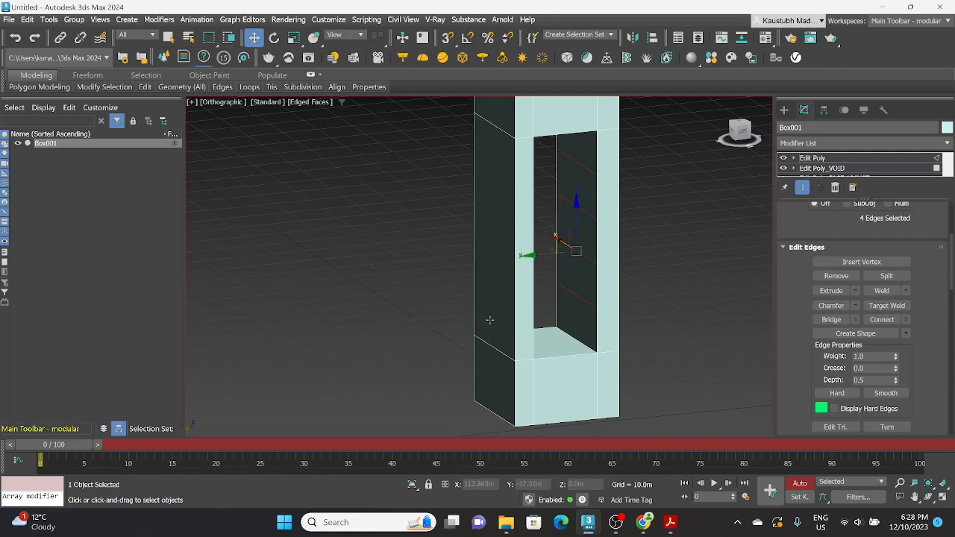
Add the two vertical edges of the void's +Y inner wall to the selection and connect them with 4 segments.
middle_click_drag(669, 313, 647, 311, "alt")
left_click(490, 228, "ctrl")
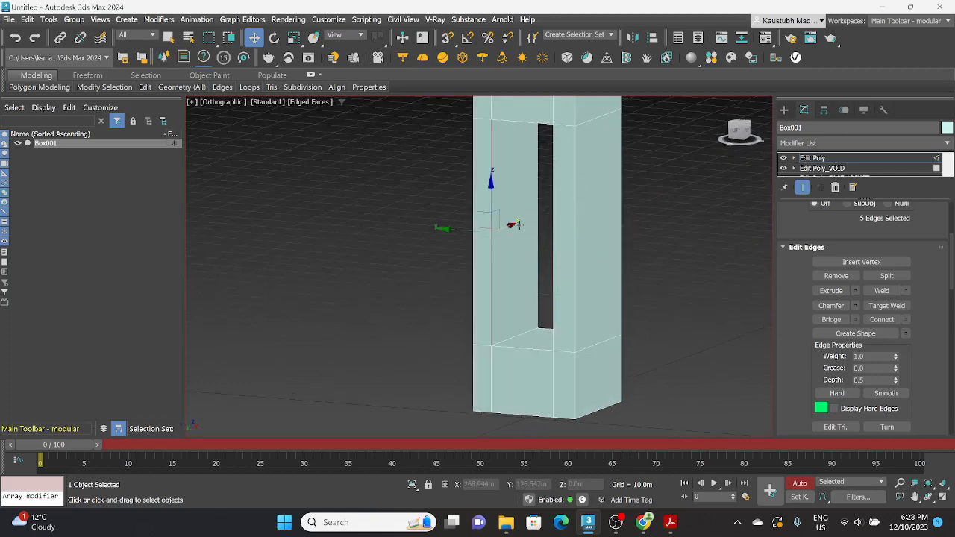
left_click(536, 211, "ctrl")
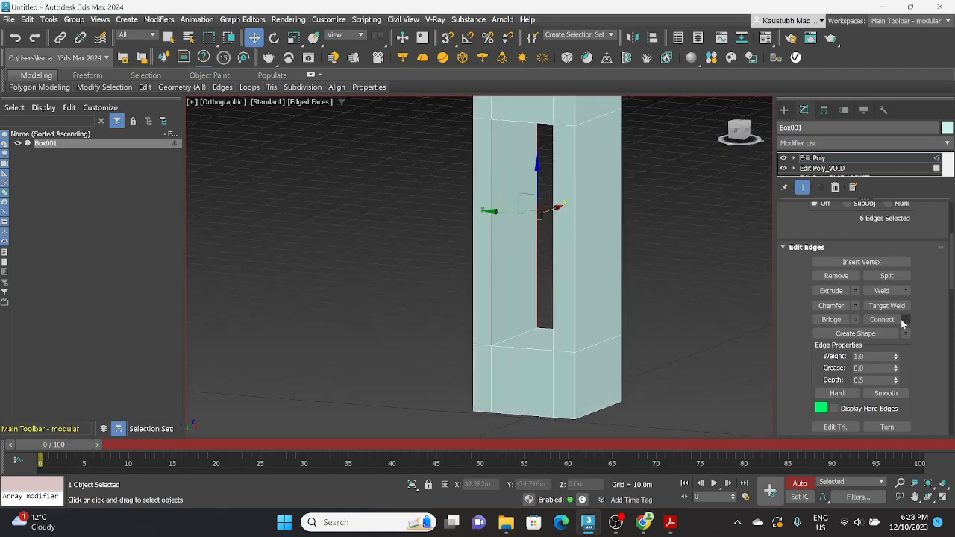
left_click(903, 320)
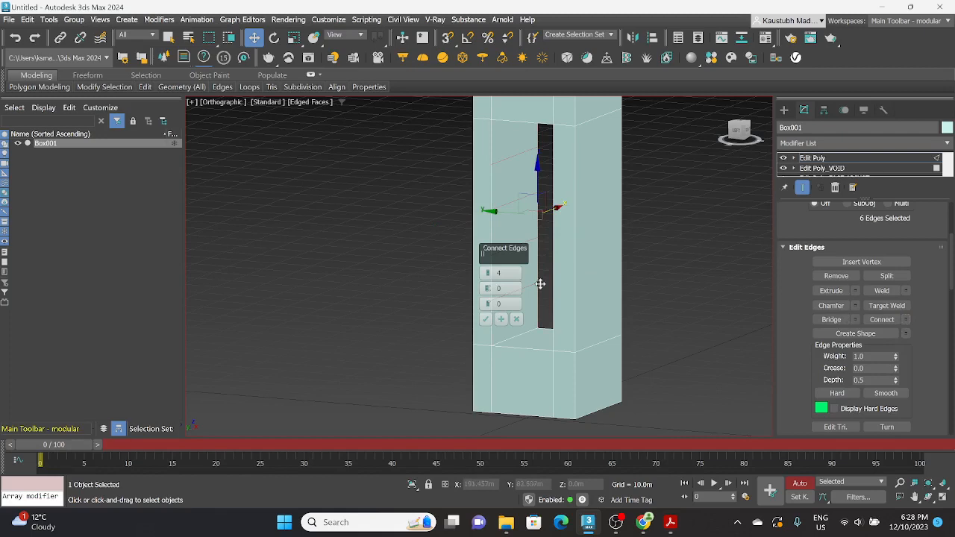
left_click(487, 321)
left_click(517, 154)
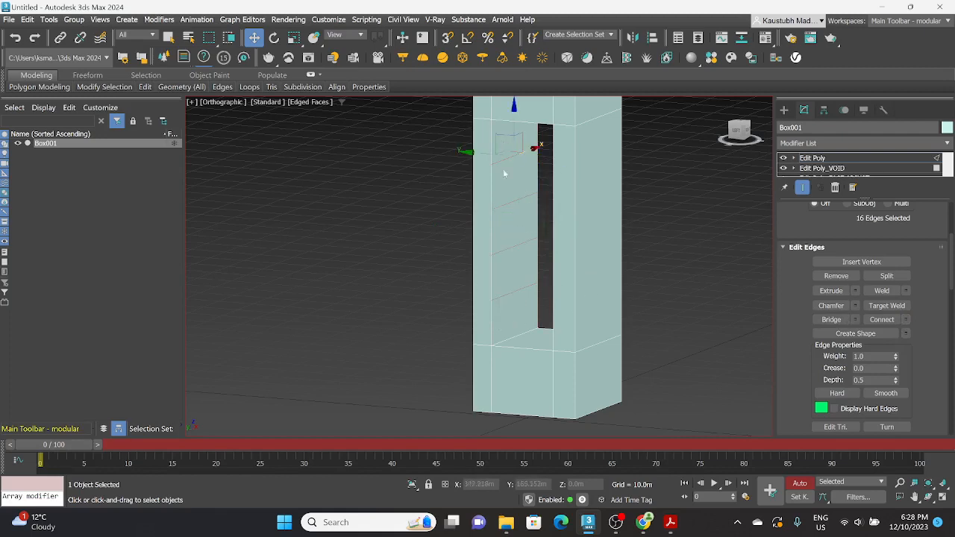
left_click(511, 203)
left_click(511, 153)
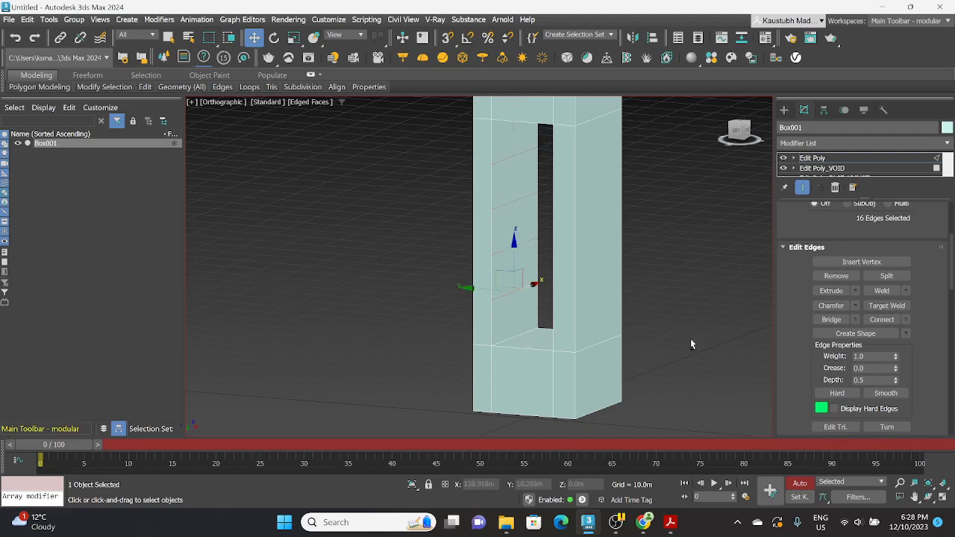
Leave edge editing and rename the top Edit Poly modifier as "Edit Poly_MORE EDGES".
left_click(835, 159)
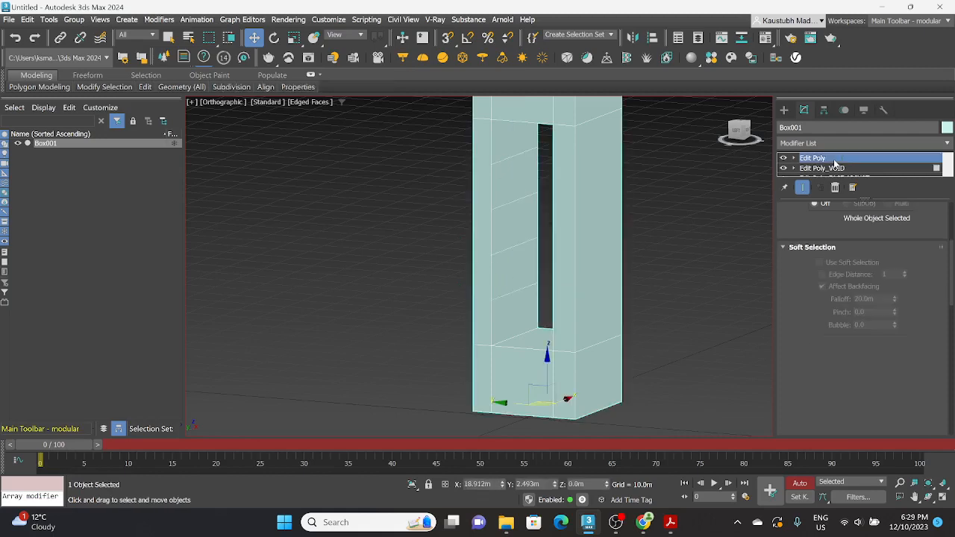
right_click(835, 159)
left_click(836, 168)
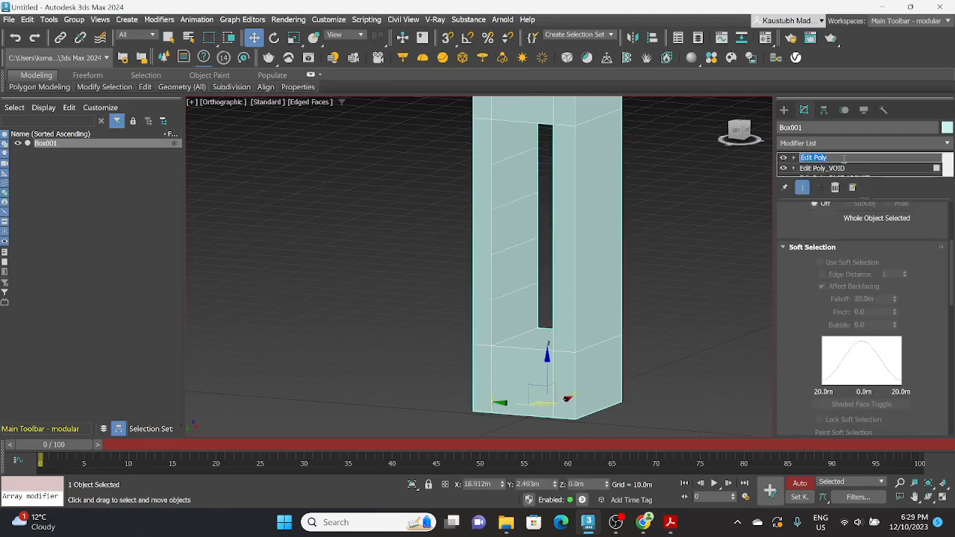
left_click(844, 157)
type("_MORE EDGES")
key("Return")
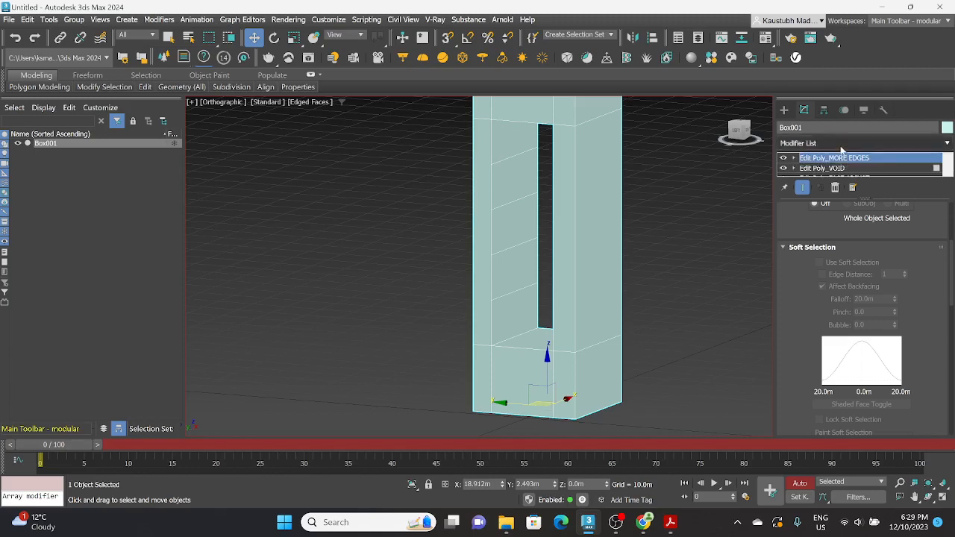
Add another Edit Poly modifier above Edit Poly_MORE EDGES and rename it "Edit Poly_CONNECTING BRIDGE".
left_click(841, 143)
type("EDIT POLY")
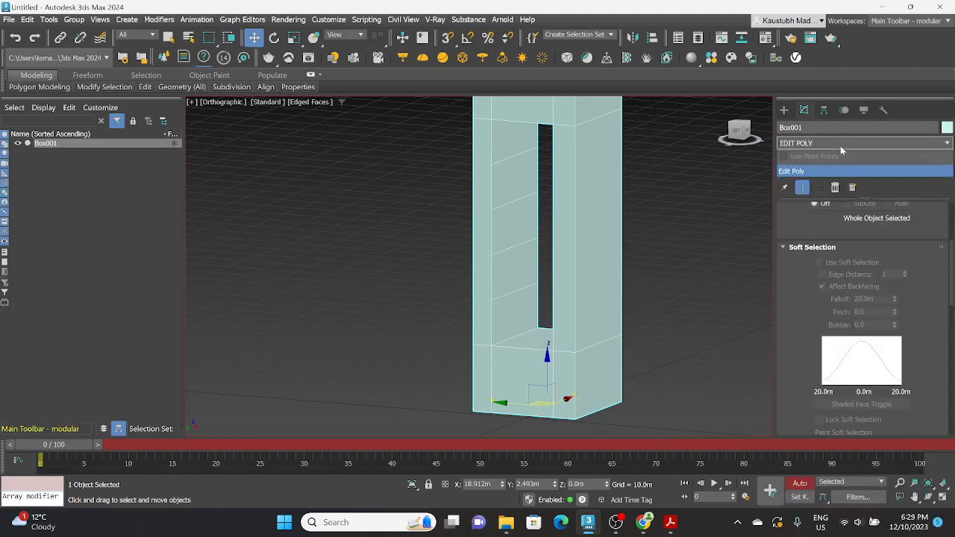
left_click(843, 172)
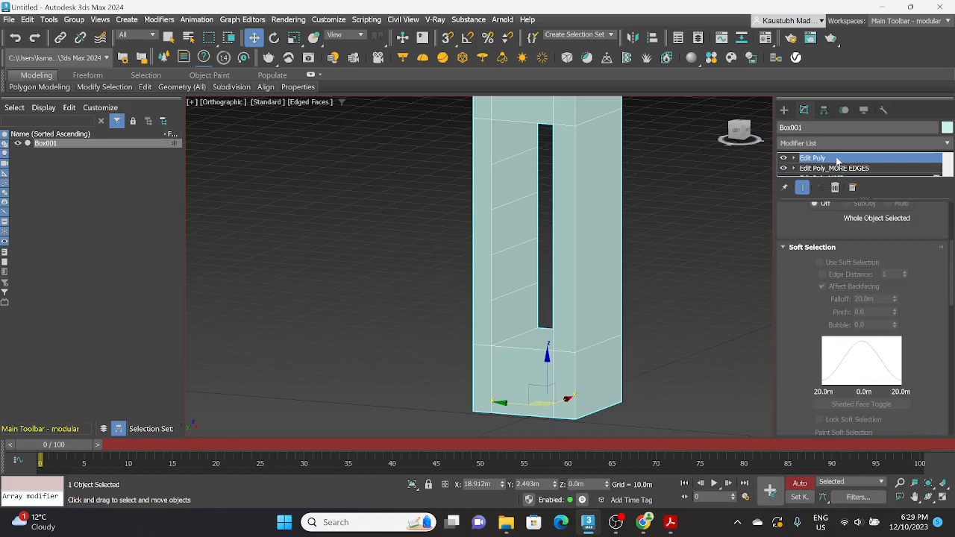
right_click(838, 160)
left_click(842, 164)
left_click(845, 157)
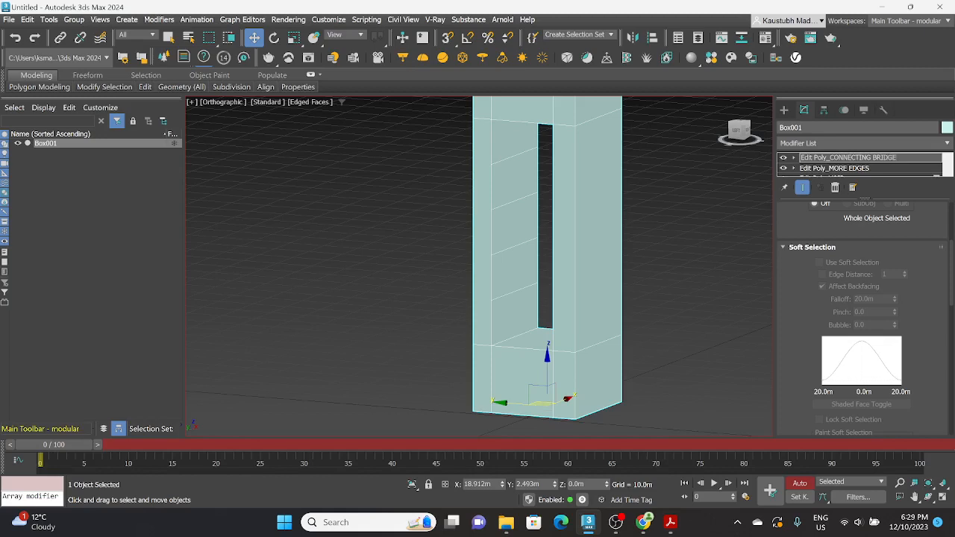
left_click(742, 210)
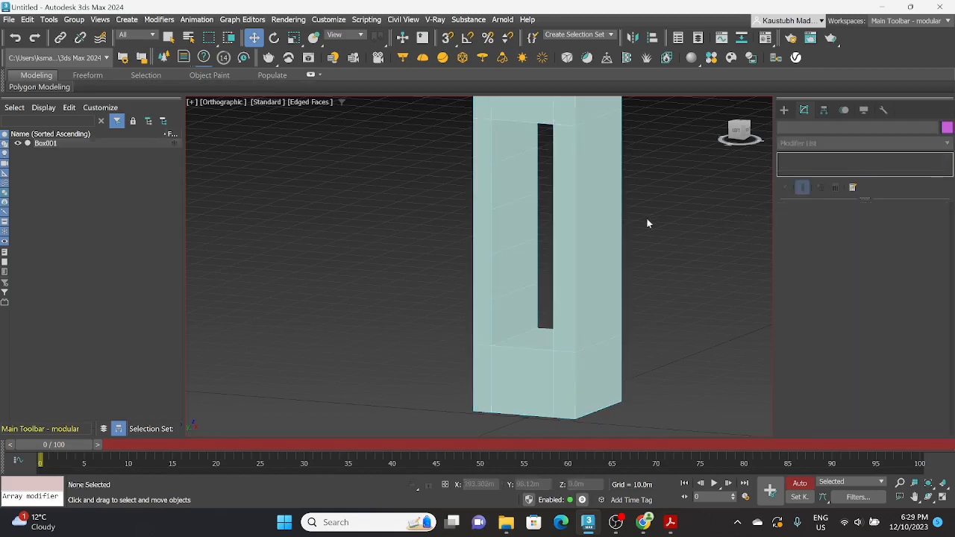
Reselect the tower and return to the Edit Poly_MORE EDGES modifier at whole-object level, checking the void's inner wall in edge editing.
left_click(499, 206)
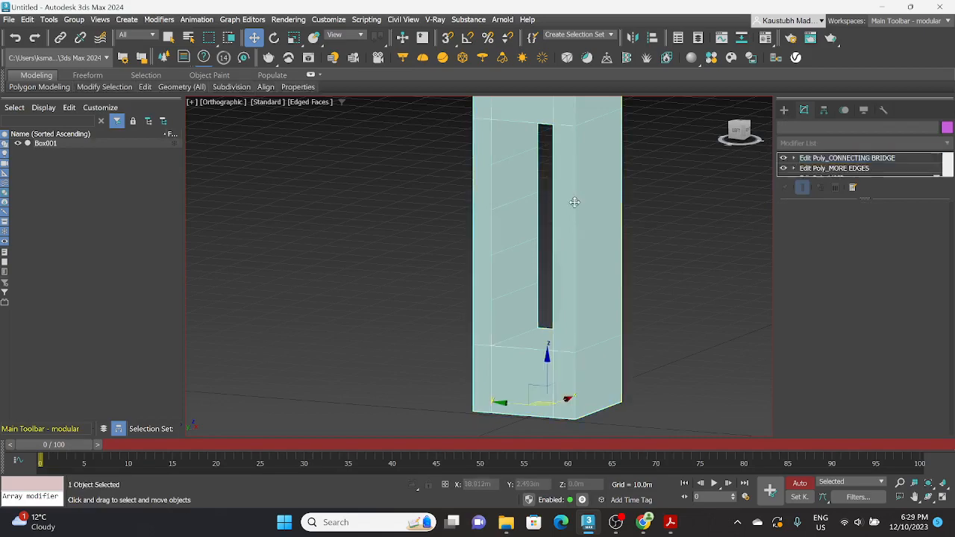
middle_click_drag(545, 209, 578, 217)
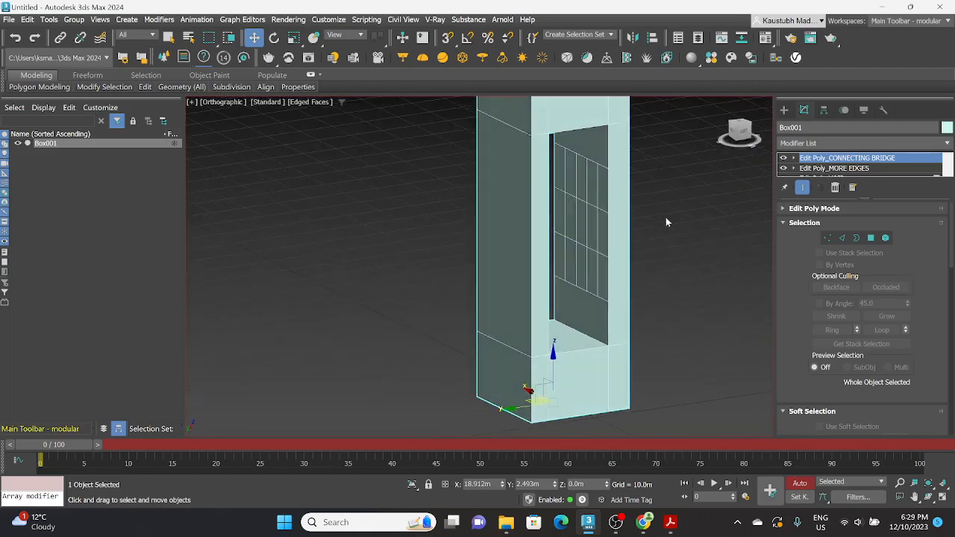
middle_click_drag(666, 217, 636, 207, "alt")
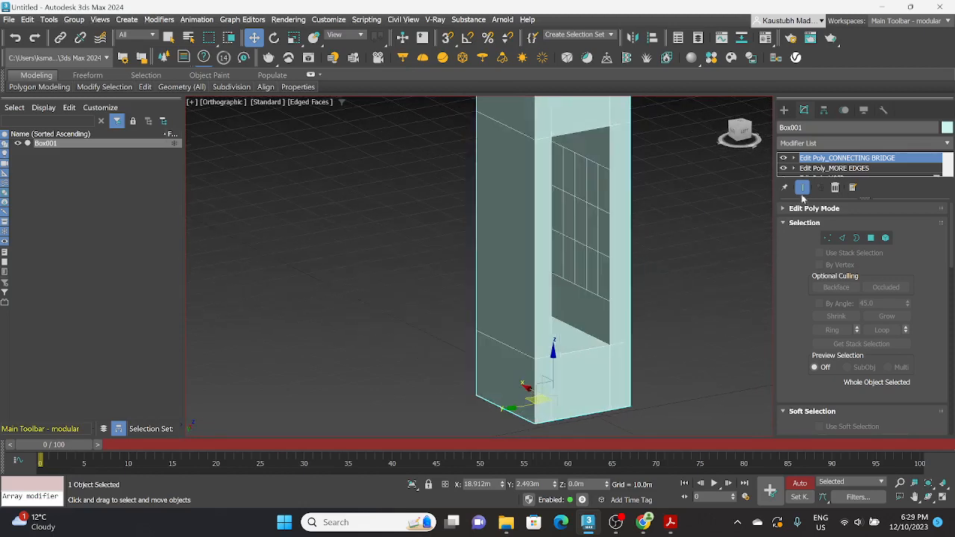
left_click(832, 168)
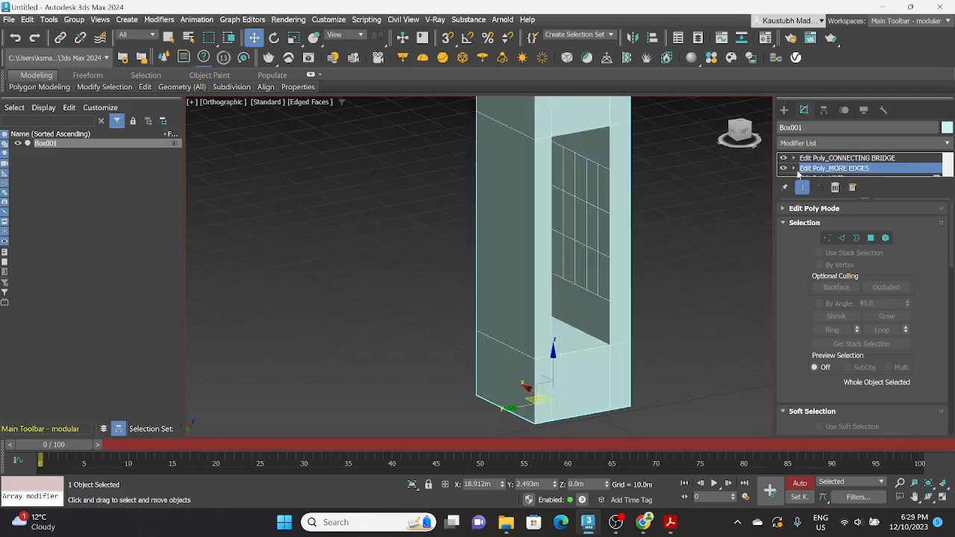
key("2")
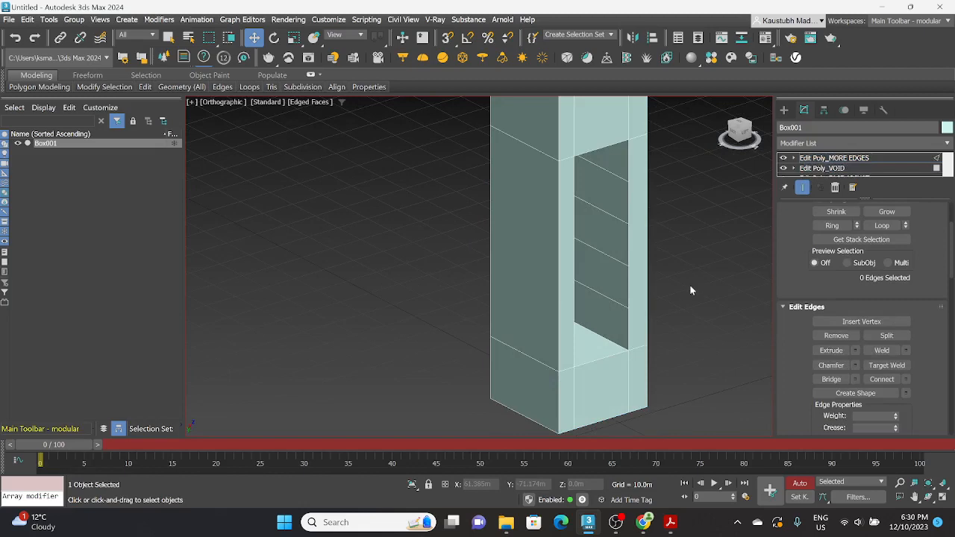
middle_click_drag(690, 284, 673, 266, "alt")
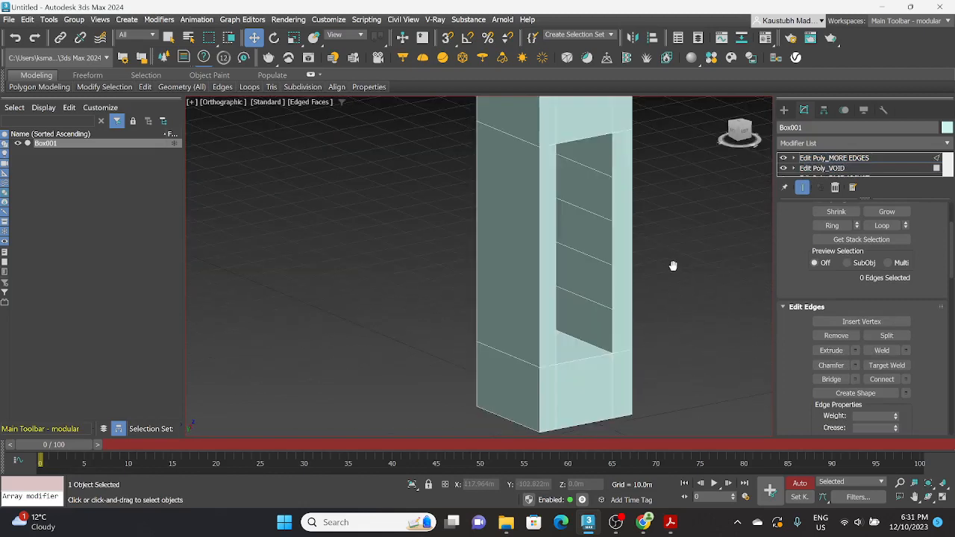
left_click(848, 160)
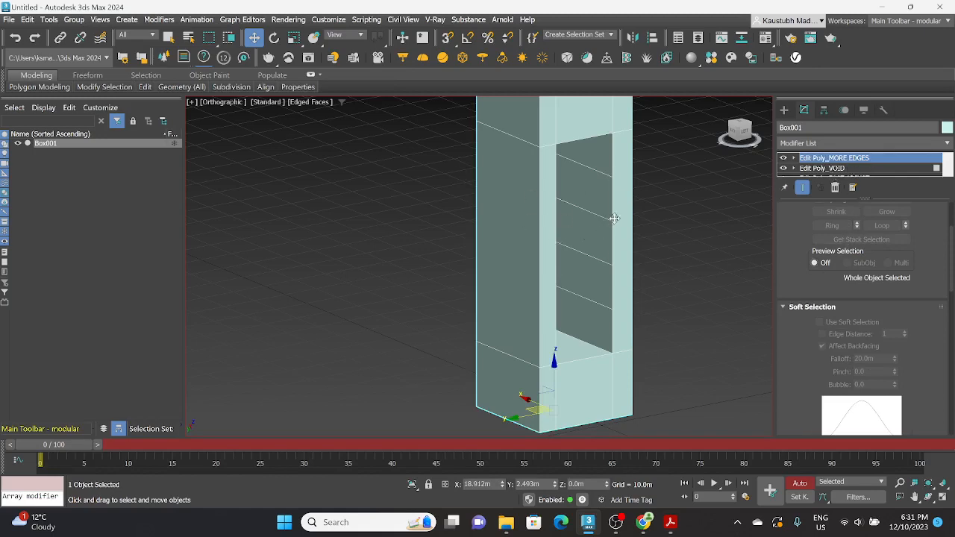
middle_click_drag(614, 217, 638, 220, "alt")
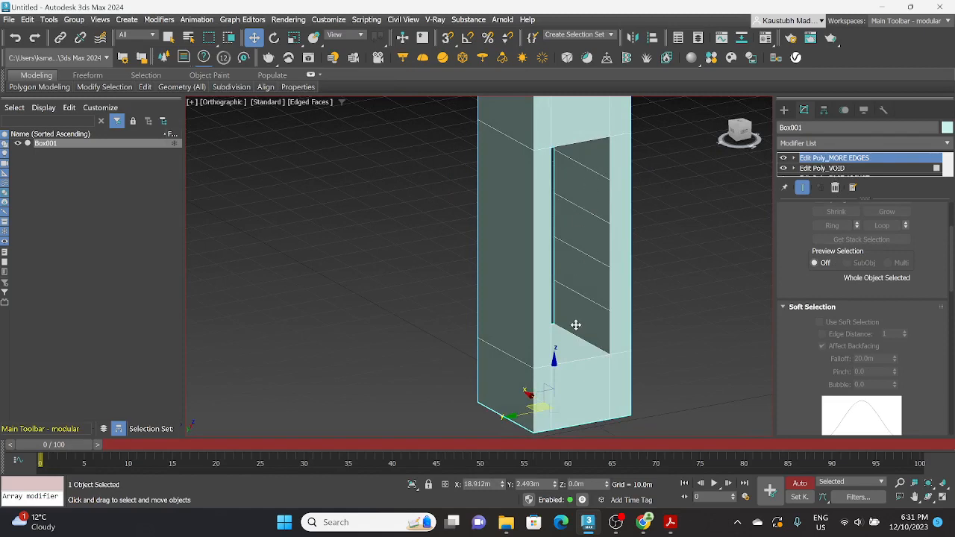
Add a new Edit Poly modifier above Edit Poly_MORE EDGES and rename it "Edit Poly_BRIDGE".
left_click(833, 143)
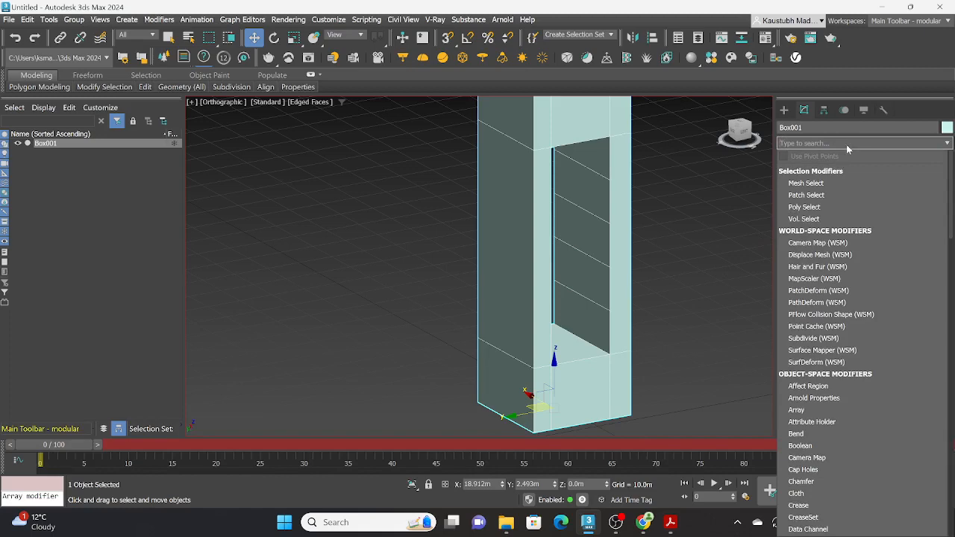
type("EDIT")
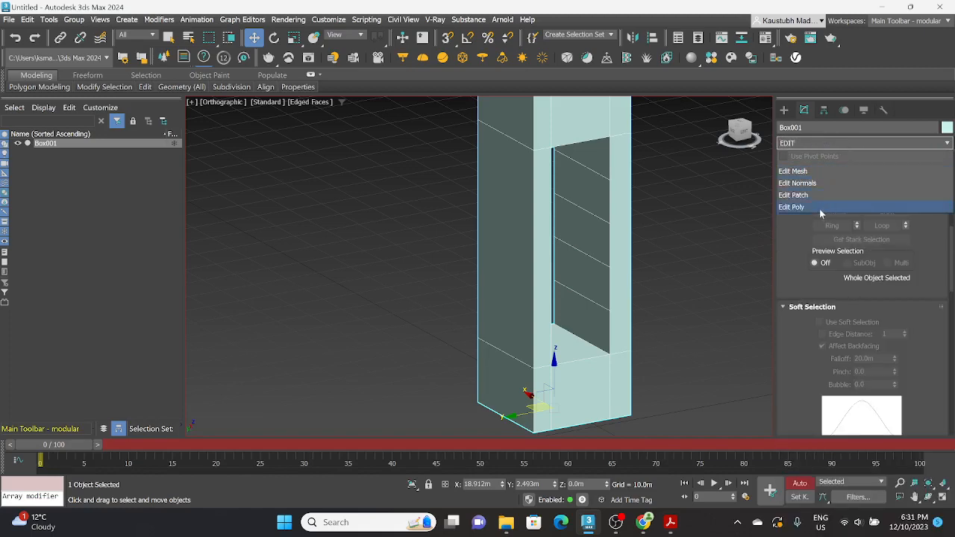
left_click(819, 207)
right_click(834, 157)
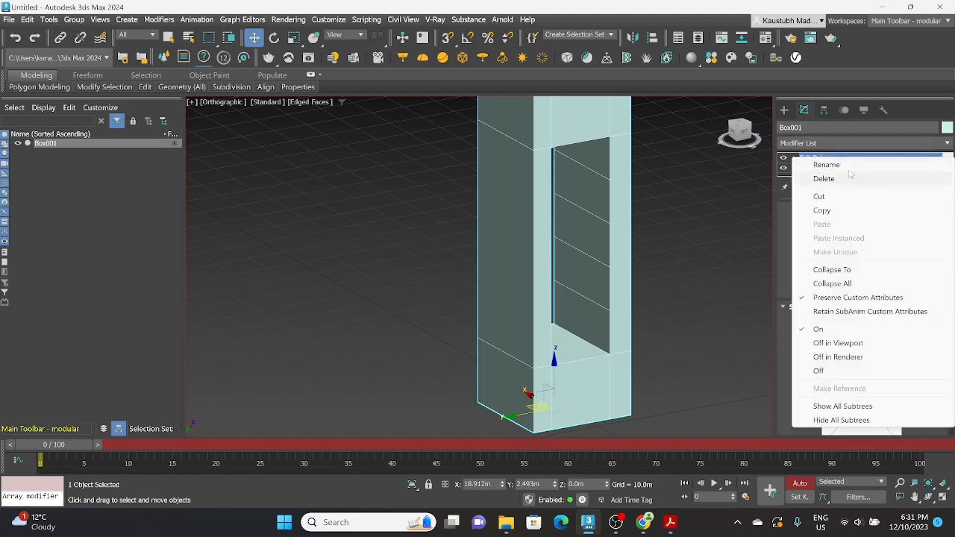
left_click(851, 161)
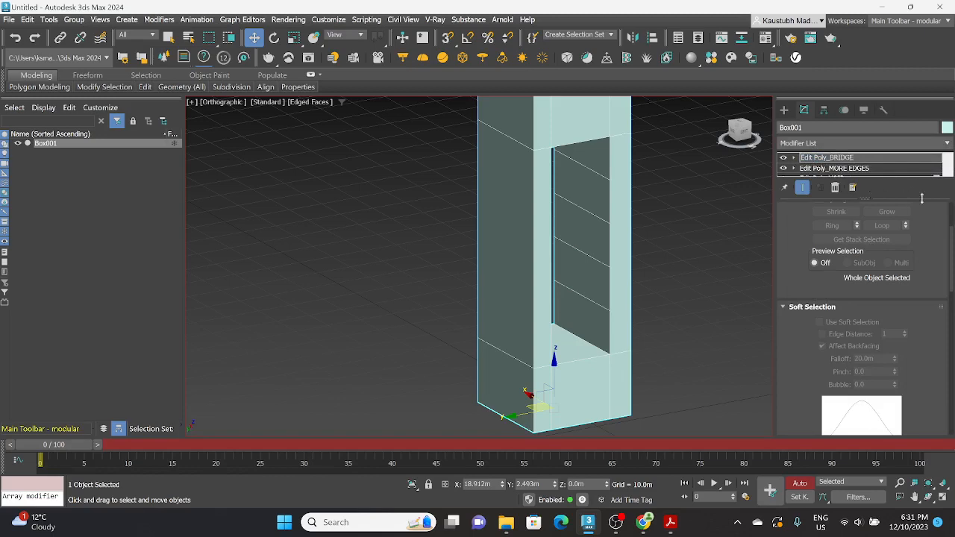
left_click(889, 158)
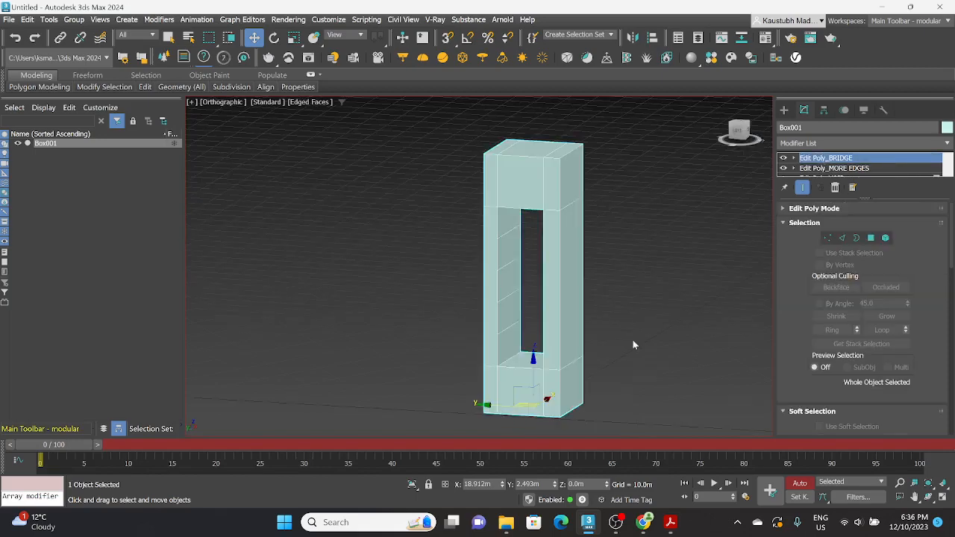
In polygon editing, select the second panel from the top on the void's +Y inner wall and the top panel on the -Y wall.
mouse_move(606, 342)
middle_mouse_down("alt")
mouse_move(616, 343)
mouse_move(594, 338)
mouse_move(608, 345)
middle_mouse_up("alt")
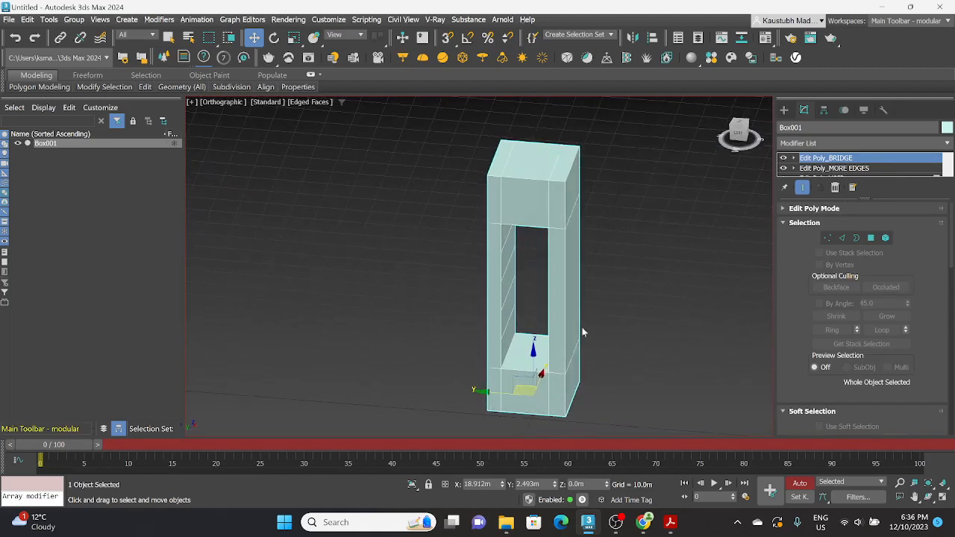
scroll(507, 254, "up", 6)
middle_click_drag(507, 262, 501, 260, "alt")
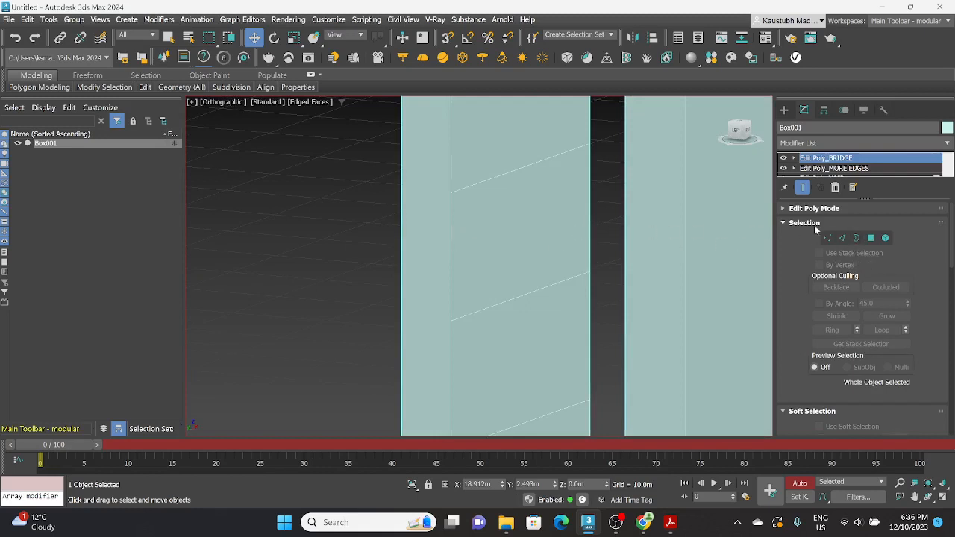
left_click(870, 239)
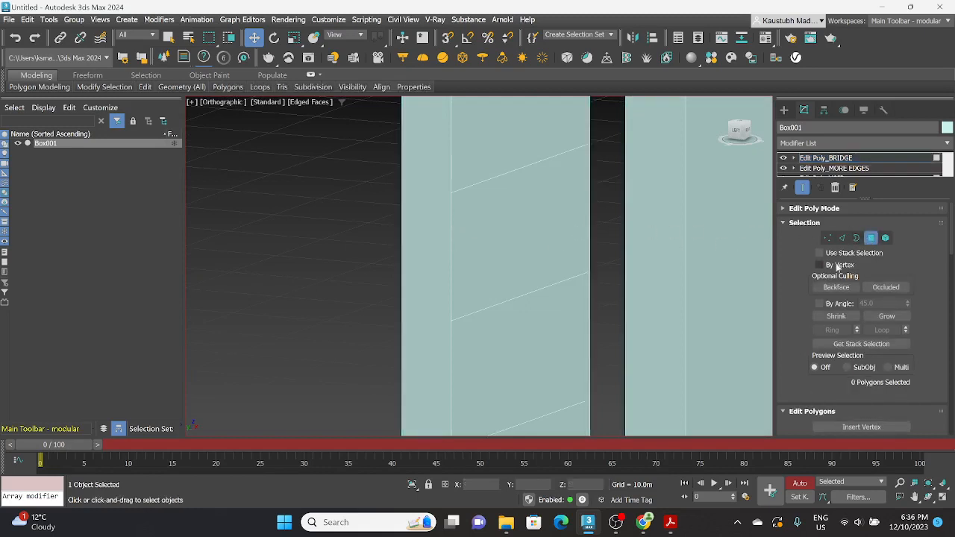
scroll(618, 302, "down", 5)
left_click(596, 279)
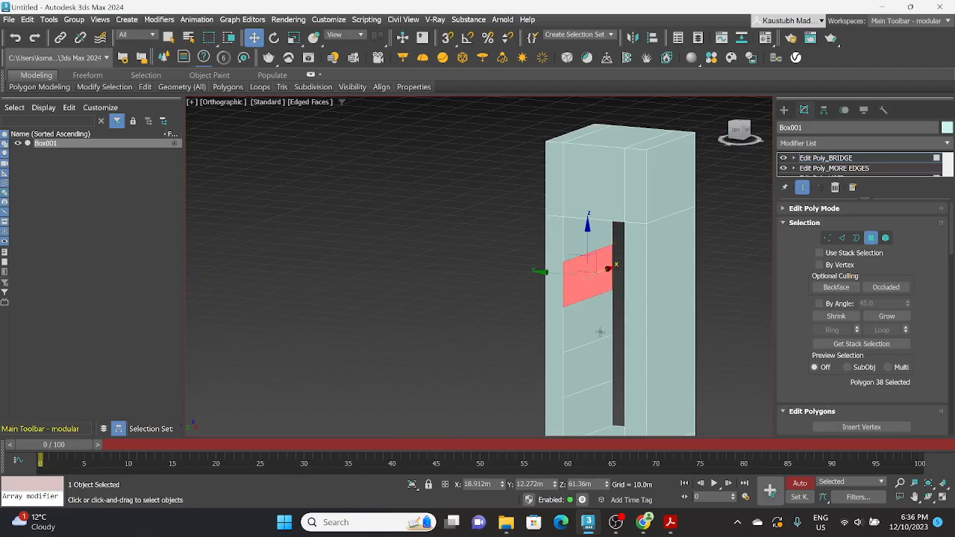
middle_click_drag(600, 331, 635, 324, "alt")
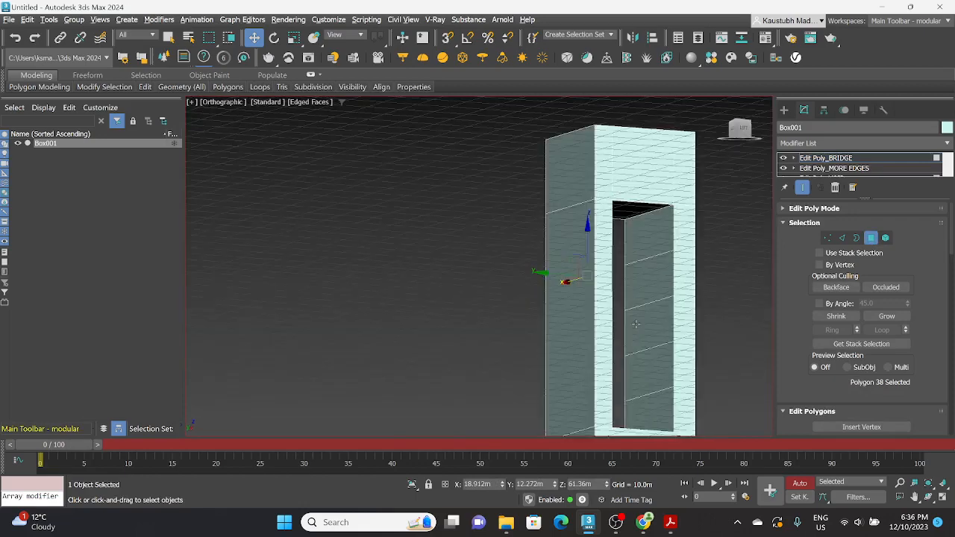
left_click(660, 254, "ctrl")
middle_click_drag(661, 277, 644, 299, "alt")
Bridge the two selected panels across the void with 16 segments and set Twist 1 to -1.
scroll(830, 356, "down", 5)
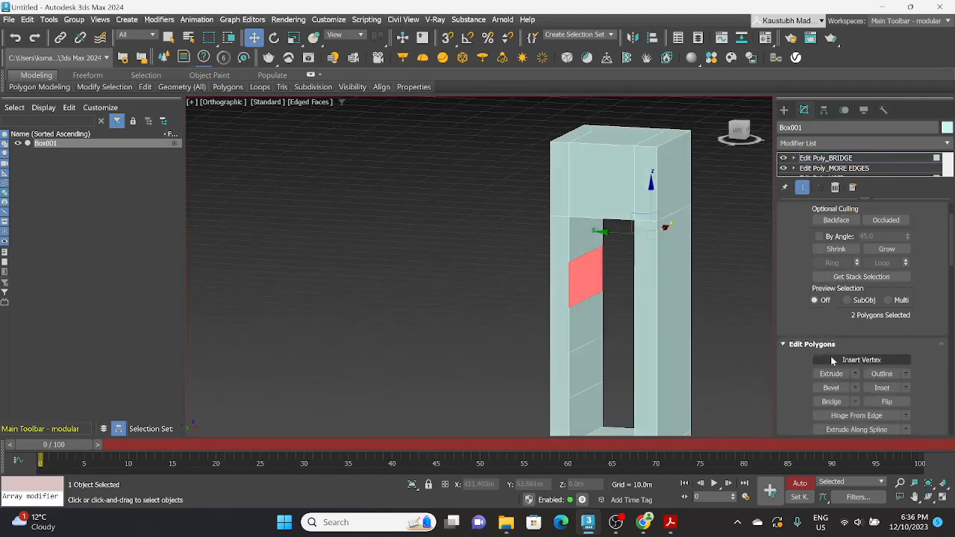
scroll(830, 356, "down", 1)
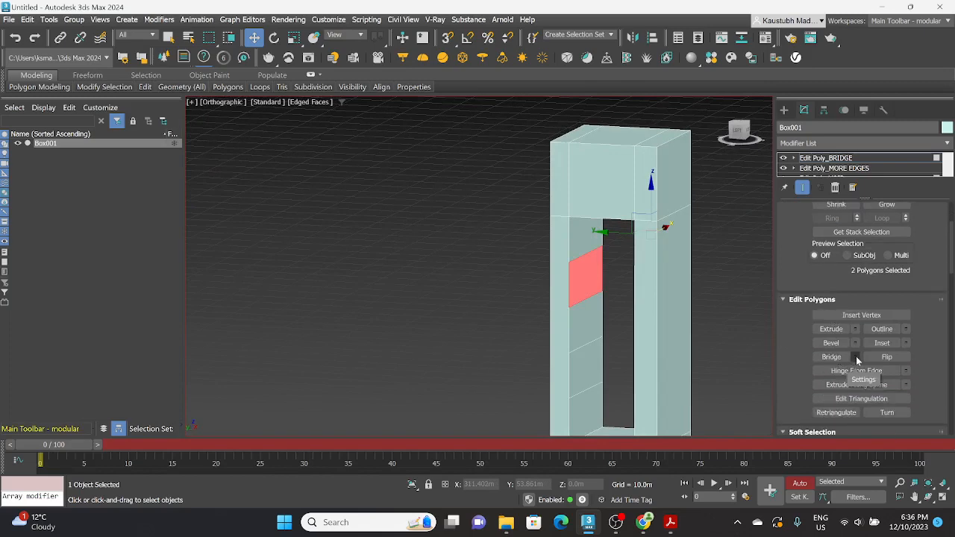
left_click(855, 358)
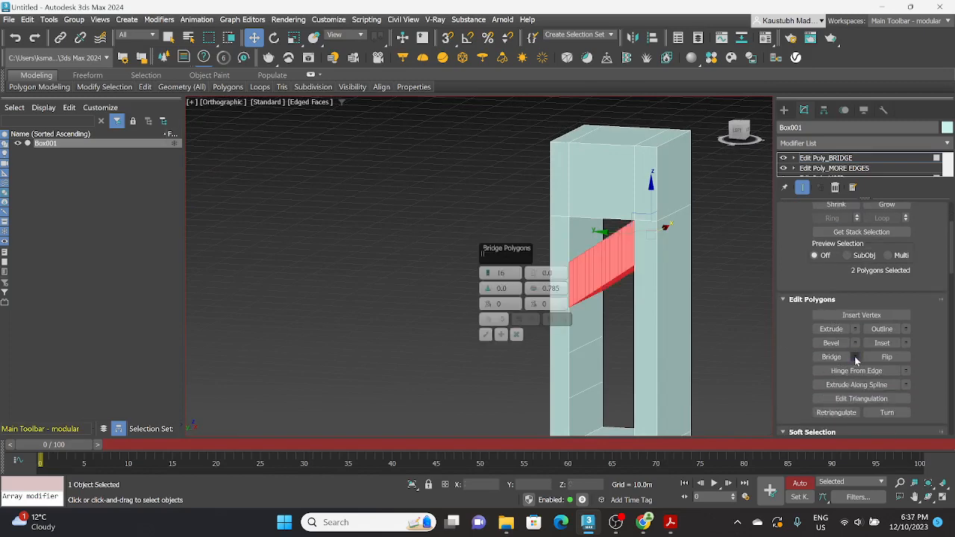
double_click(511, 275)
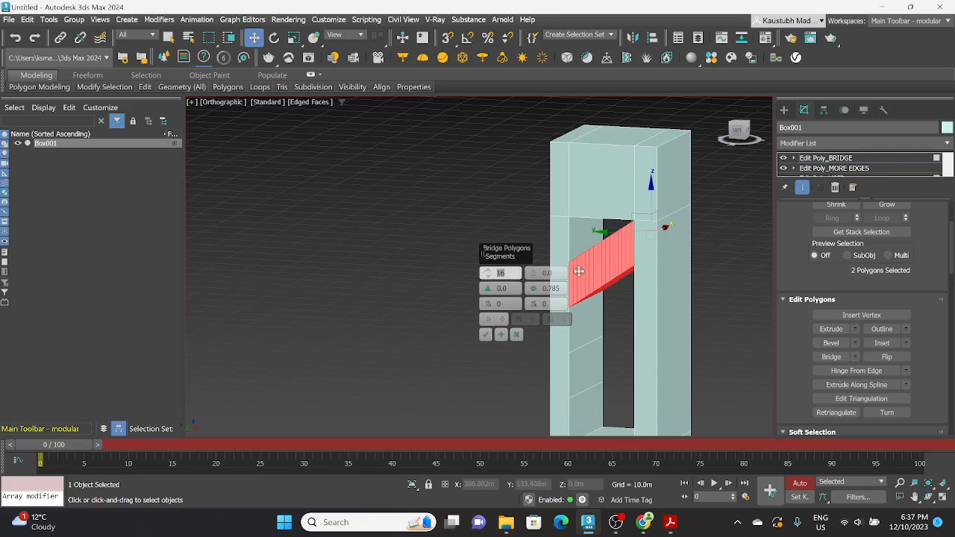
double_click(500, 304)
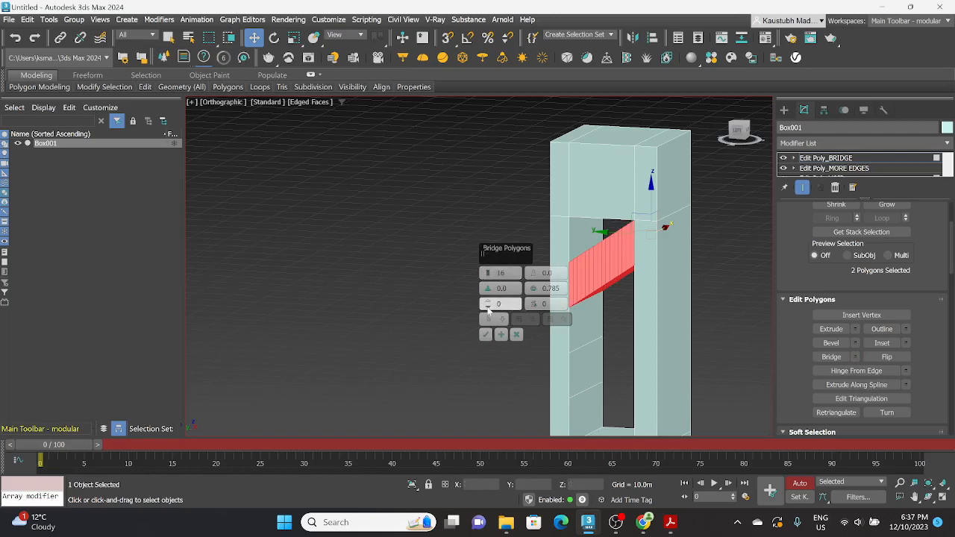
left_click(489, 307)
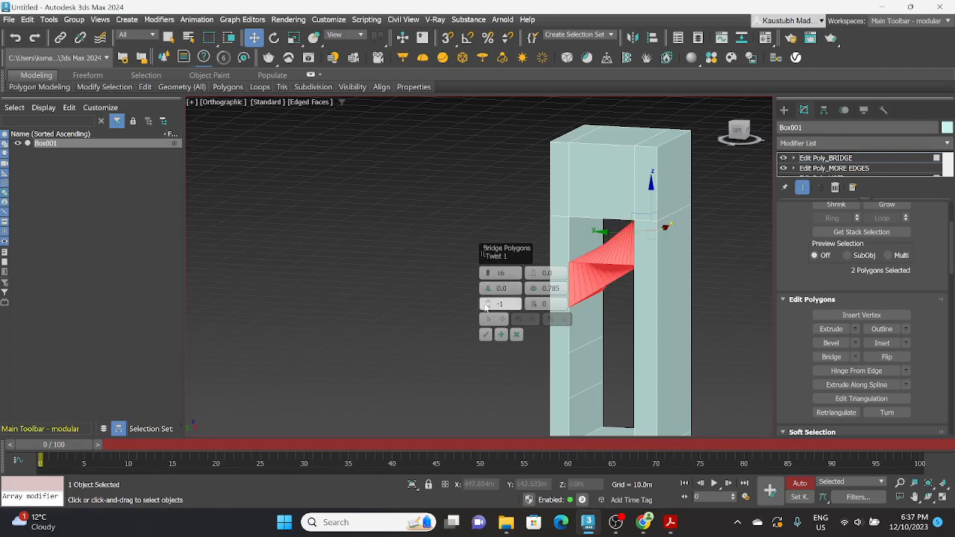
left_click(485, 305)
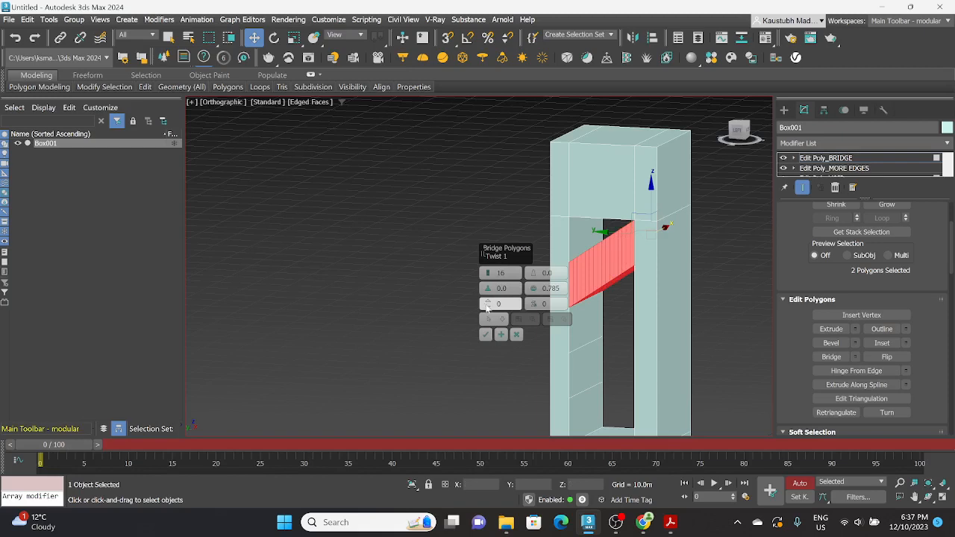
left_click(488, 307)
left_click(488, 308)
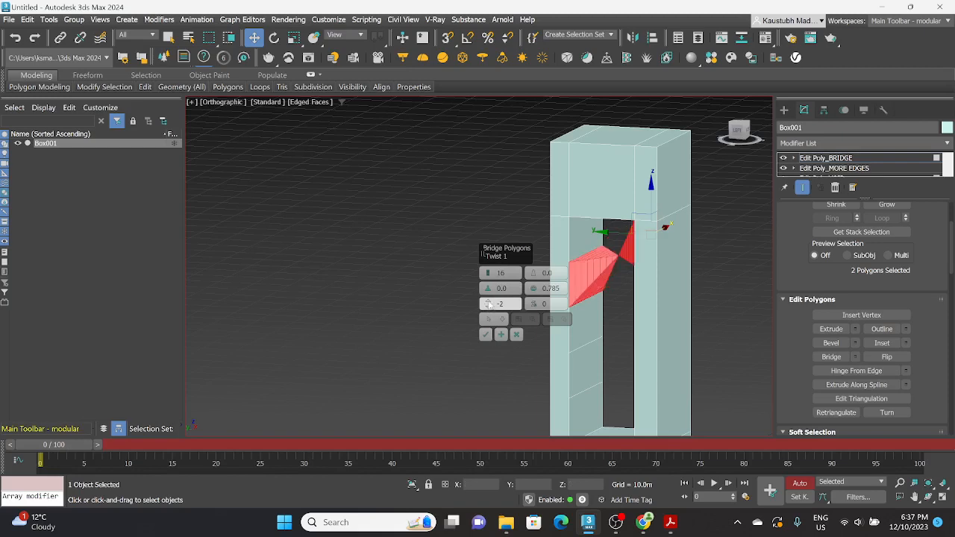
left_click(489, 303)
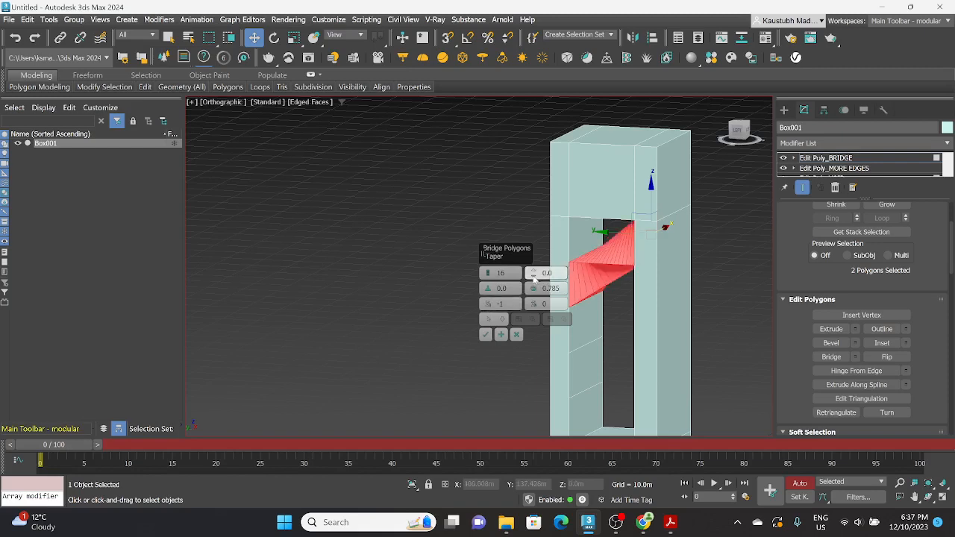
Try a taper of -2.0 on the bridge, then set the taper to -1.0.
left_click(534, 279)
left_click_drag(559, 273, 540, 272)
type("-1")
key("Return")
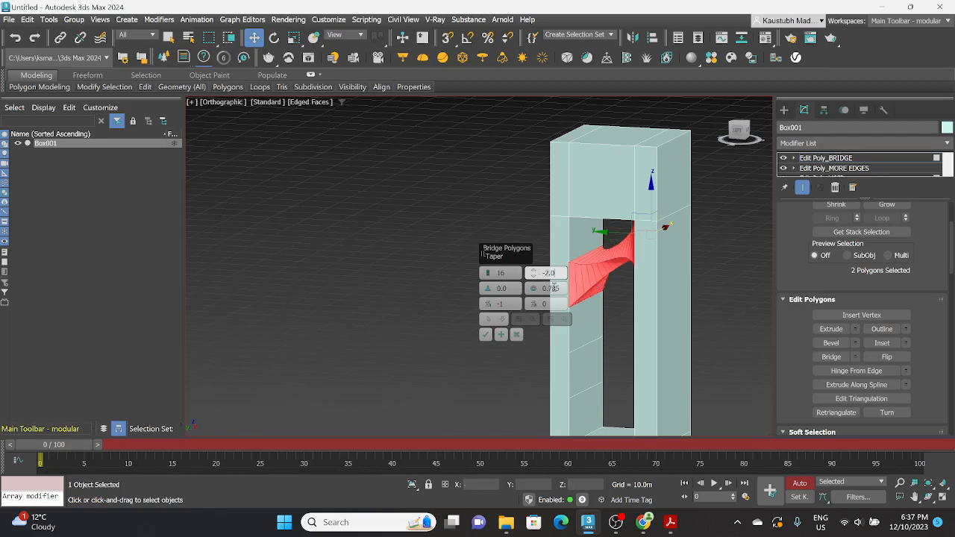
middle_click_drag(628, 295, 640, 276, "alt")
middle_click_drag(645, 300, 645, 300, "alt")
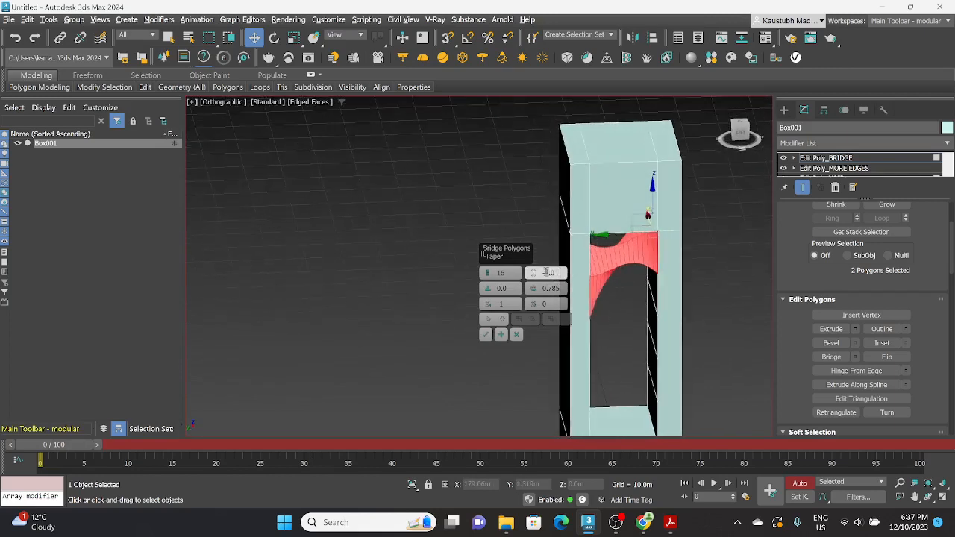
type("1")
key("Return")
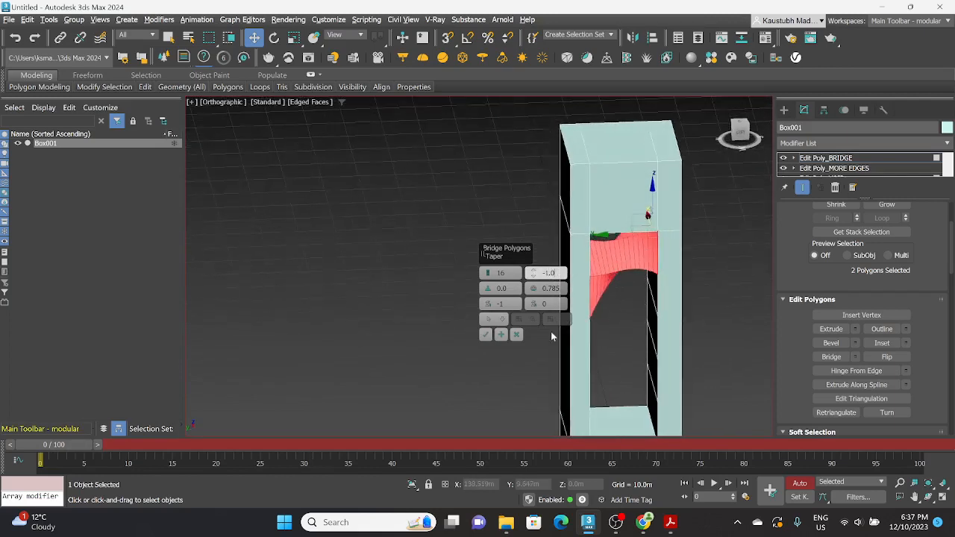
mouse_move(649, 290)
middle_mouse_down("alt")
mouse_move(656, 266)
mouse_move(639, 284)
middle_mouse_up("alt")
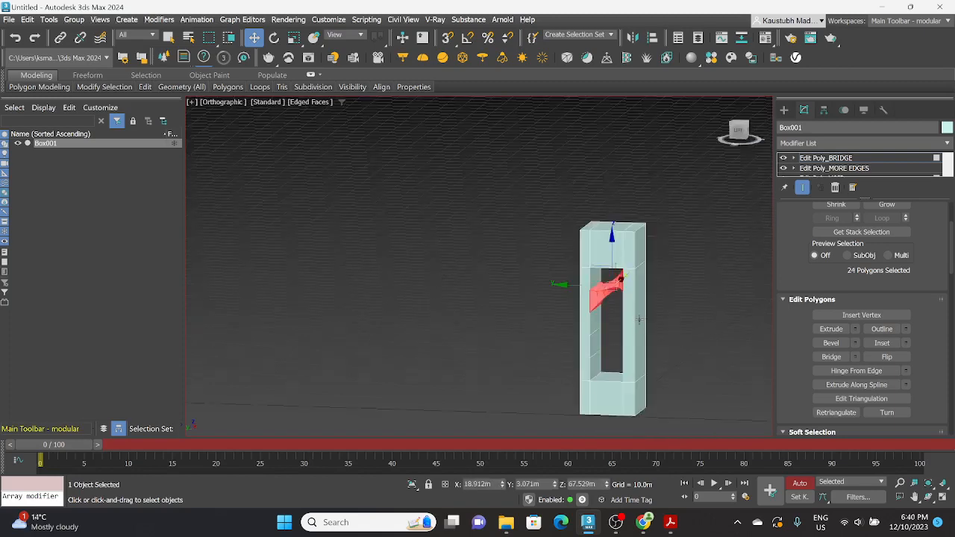
Bridge the void's middle +Y wall panel to the fourth panel down on the -Y wall with 6 segments, taper -2.0 and Twist 1 of -1.
middle_click_drag(638, 319, 594, 345, "alt")
left_click(596, 323)
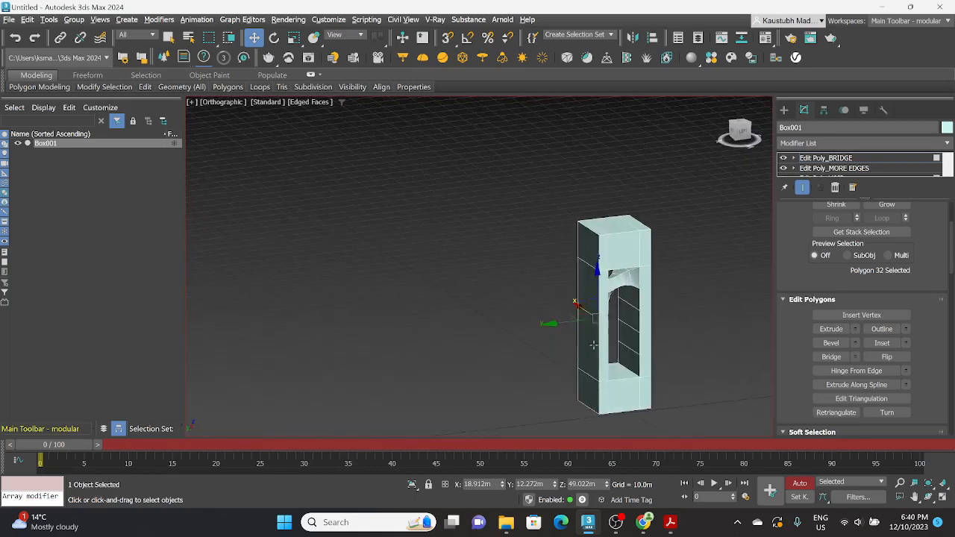
left_click(634, 339, "ctrl")
mouse_move(723, 354)
middle_mouse_down("alt")
mouse_move(700, 348)
mouse_move(722, 352)
middle_mouse_up("alt")
left_click(856, 358)
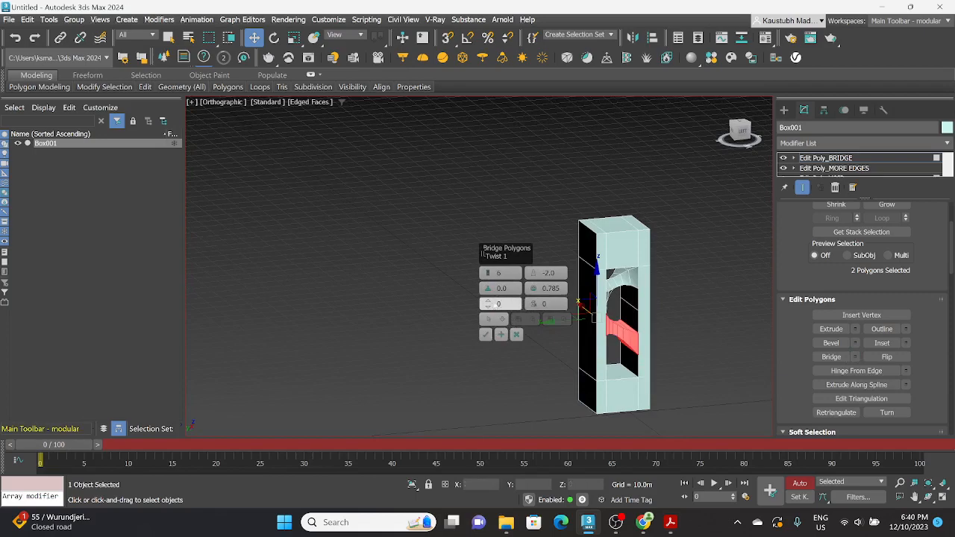
left_click(488, 306)
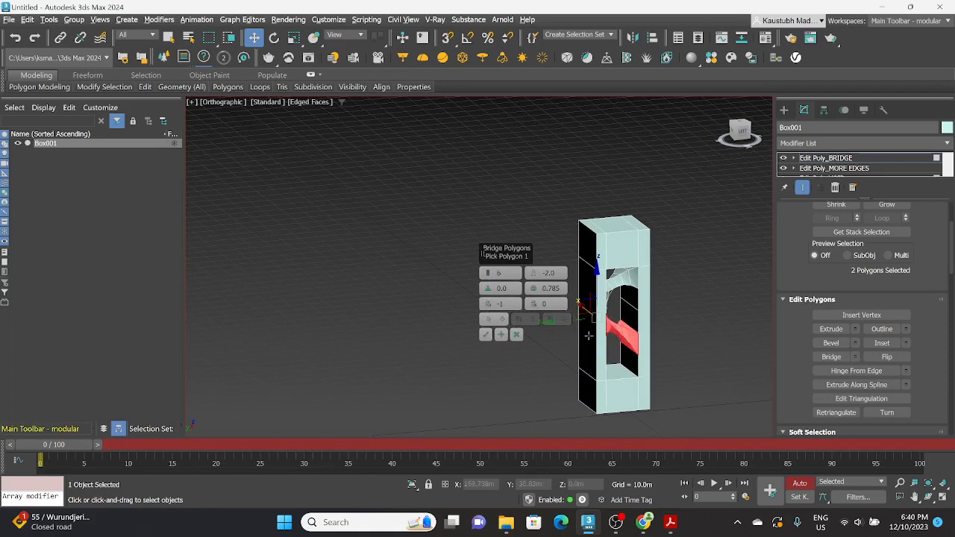
mouse_move(660, 342)
middle_mouse_down("alt")
mouse_move(643, 344)
mouse_move(663, 346)
middle_mouse_up("alt")
scroll(653, 342, "up", 5)
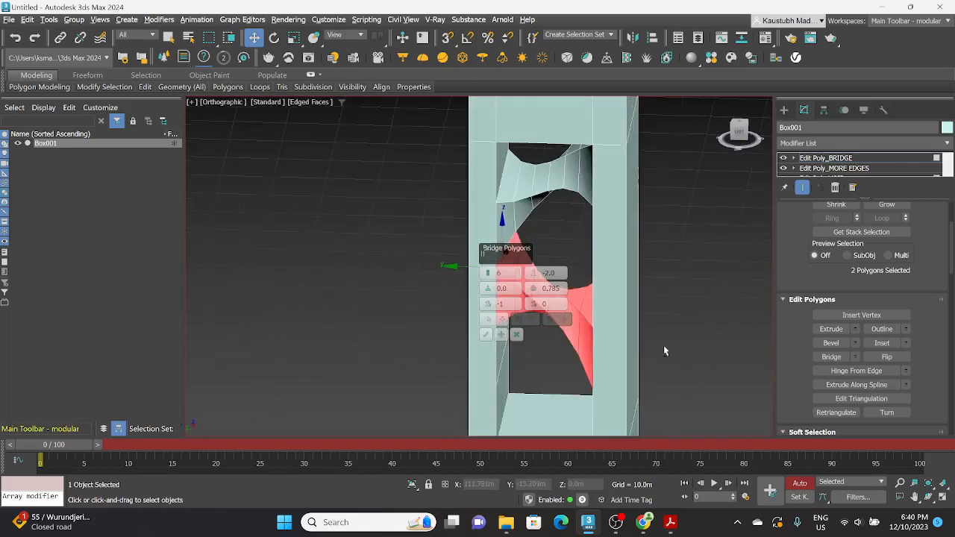
left_click(488, 336)
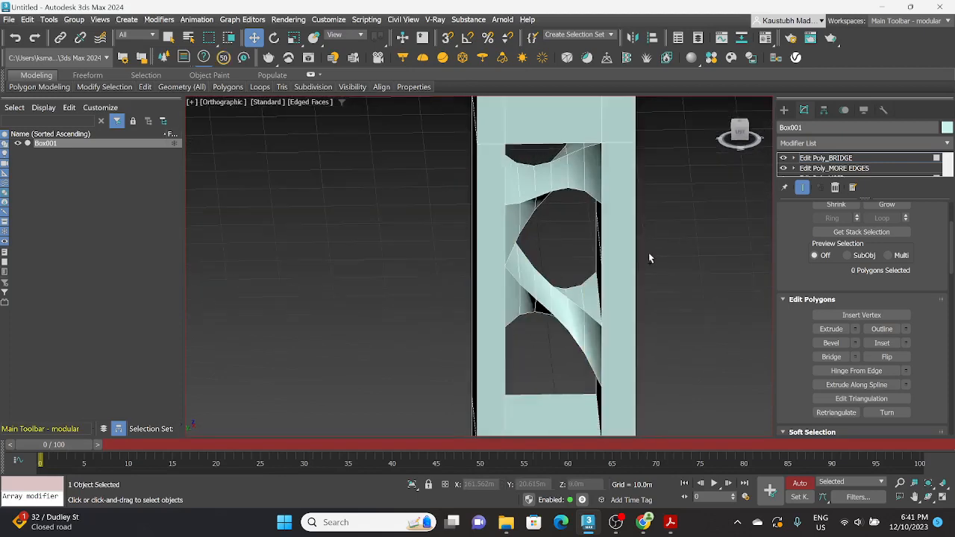
Add a TurboSmooth modifier above Edit Poly_BRIDGE on the tower.
mouse_move(650, 258)
middle_mouse_down("alt")
mouse_move(665, 268)
mouse_move(655, 256)
middle_mouse_up("alt")
left_click(821, 143)
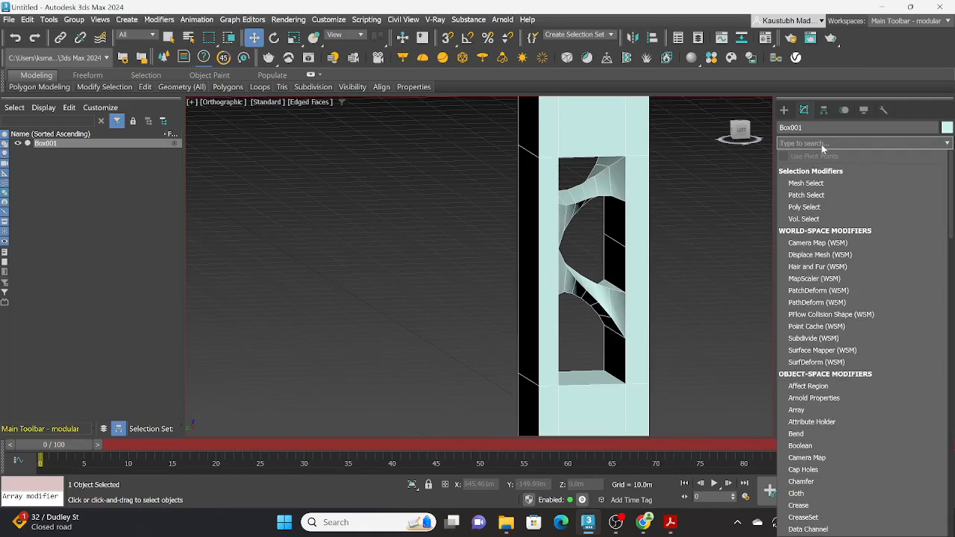
type("TURB")
key("Return")
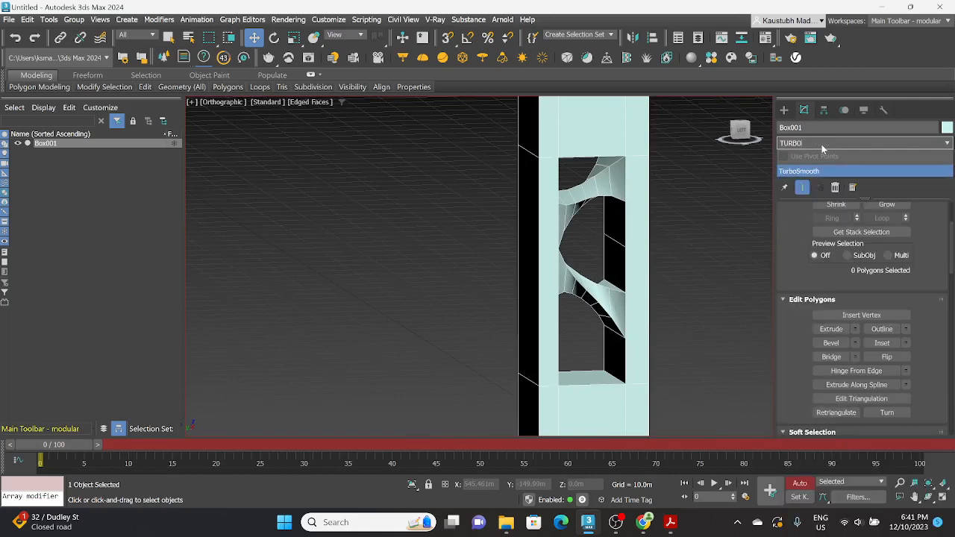
left_click(828, 171)
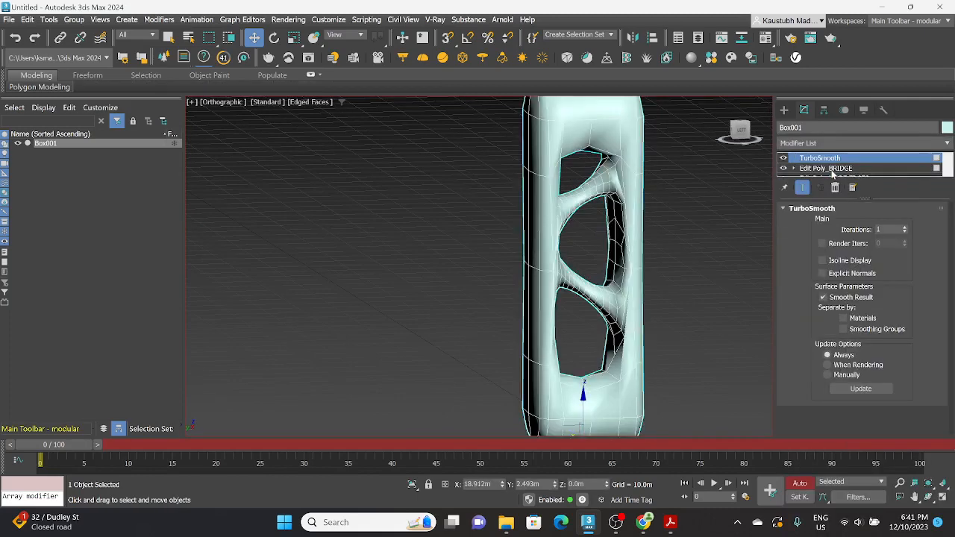
Try 5 TurboSmooth iterations on the tower and examine the smoothed bridges and void.
middle_click_drag(676, 247, 613, 254, "alt")
scroll(654, 264, "down", 5)
scroll(650, 253, "up", 5)
scroll(609, 248, "down", 2)
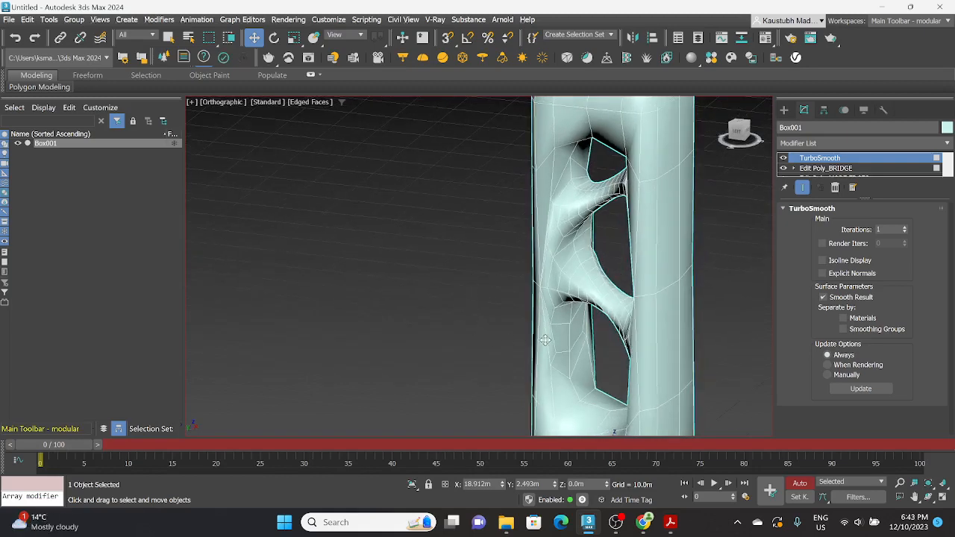
middle_click_drag(572, 313, 485, 328, "alt")
scroll(484, 329, "down", 5)
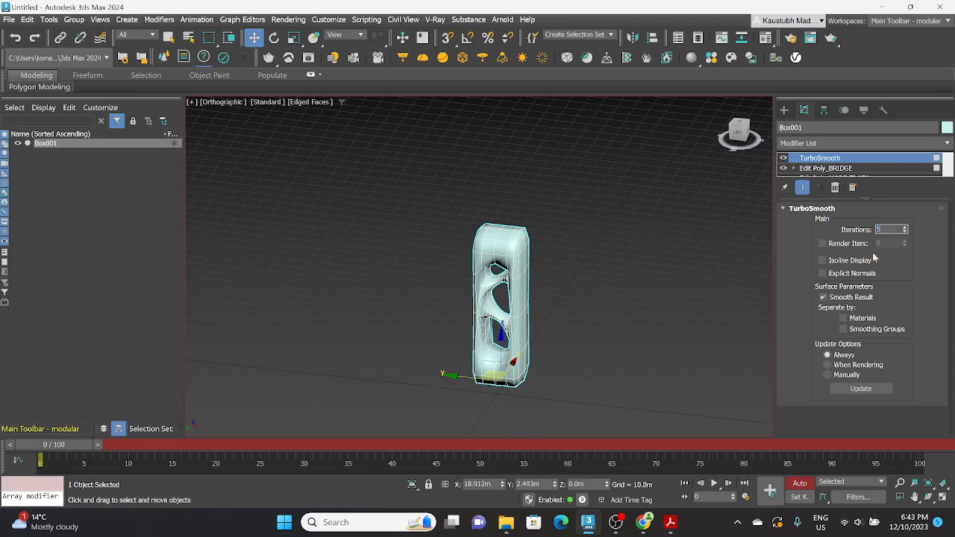
scroll(493, 319, "up", 5)
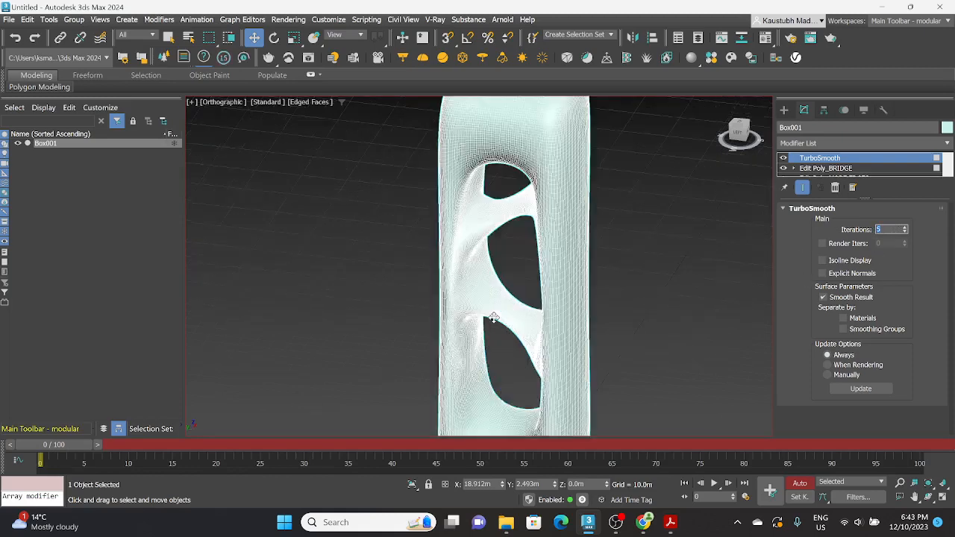
scroll(493, 318, "up", 2)
middle_click_drag(581, 293, 568, 277, "alt")
scroll(600, 282, "down", 5)
scroll(567, 278, "up", 4)
Set the tower's TurboSmooth iterations to 3.
double_click(887, 230)
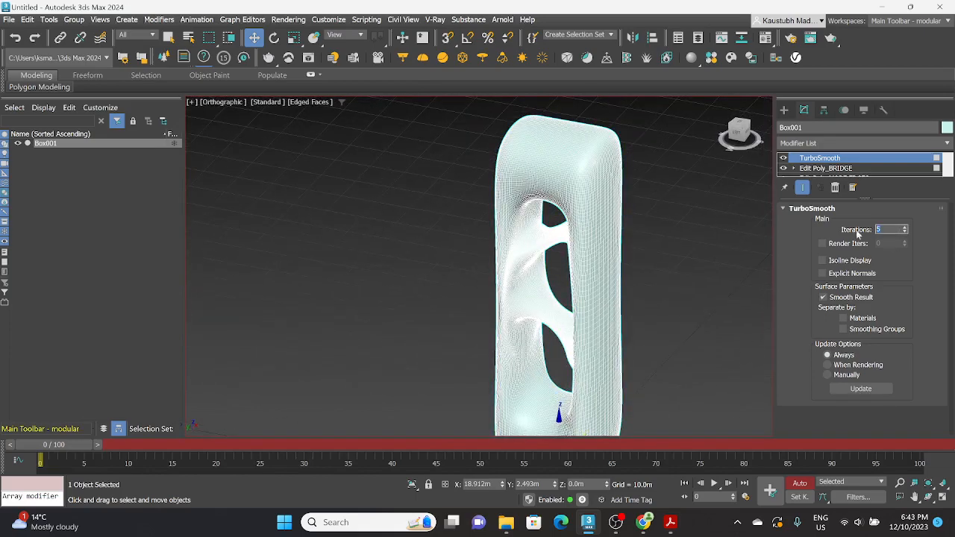
type("3")
key("Return")
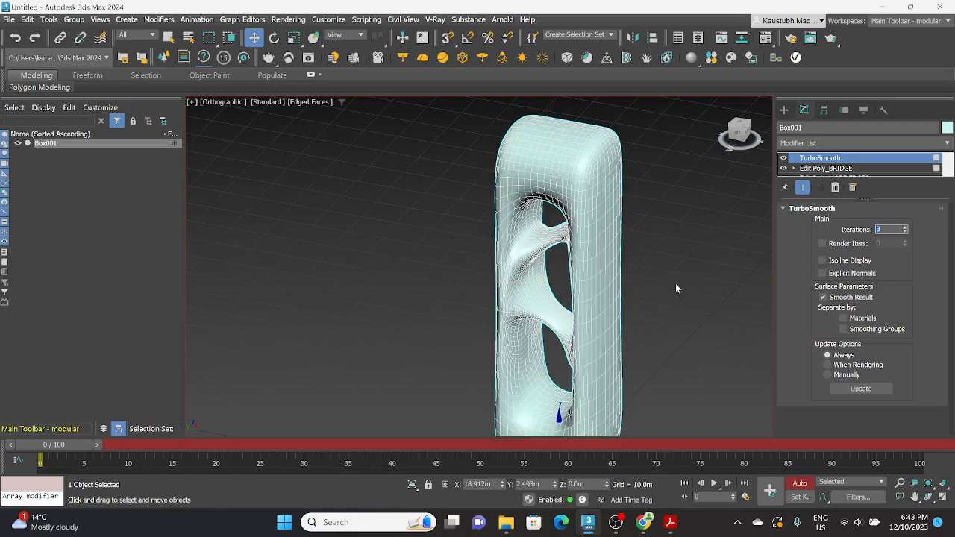
mouse_move(676, 288)
middle_mouse_down("alt")
mouse_move(687, 266)
mouse_move(671, 273)
mouse_move(676, 291)
middle_mouse_up("alt")
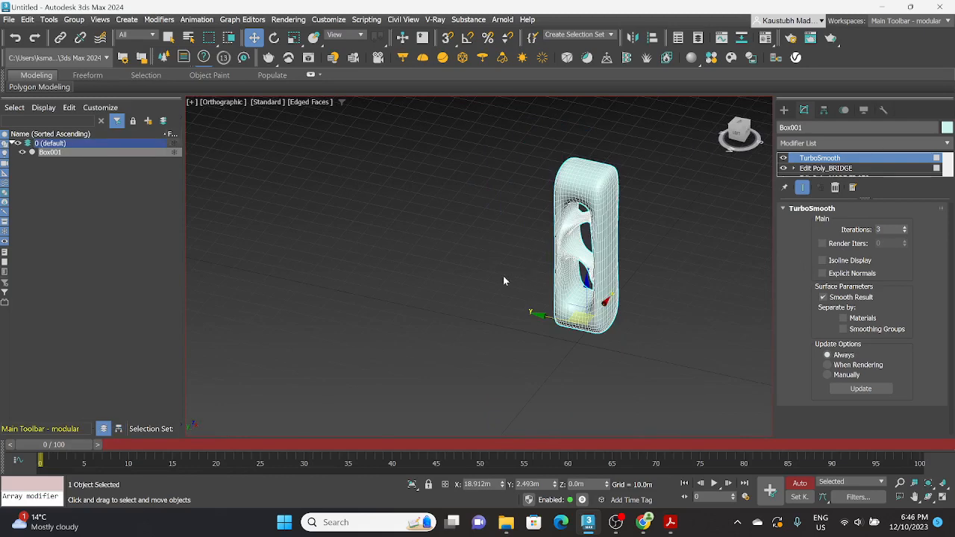
Clone the smoothed tower as a reference named "Box_REFERENCE COPY".
left_click(512, 277)
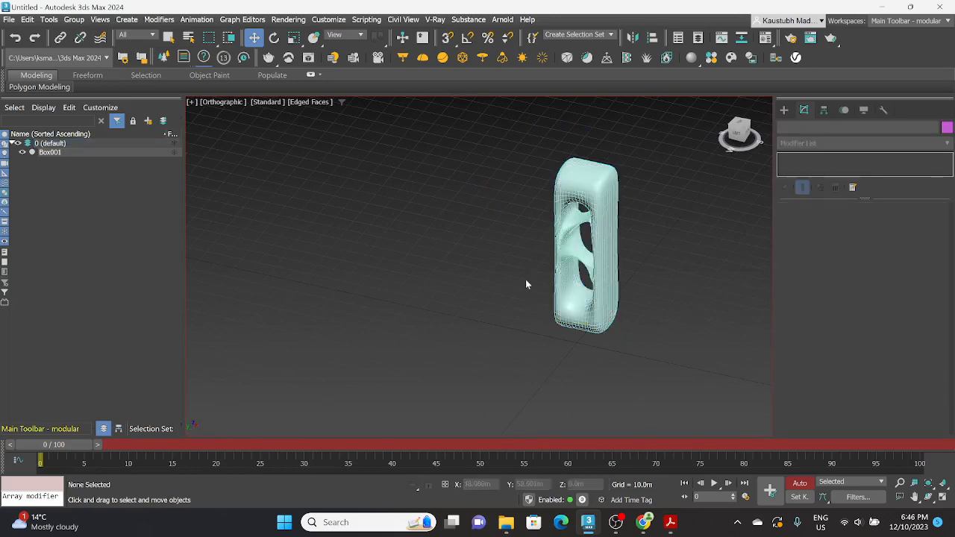
left_click(606, 264)
right_click(606, 261)
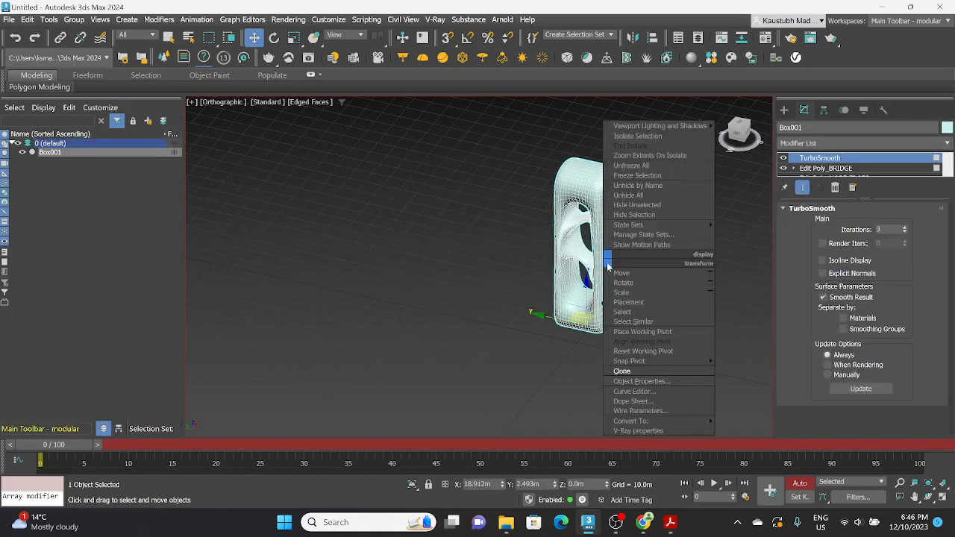
left_click(622, 371)
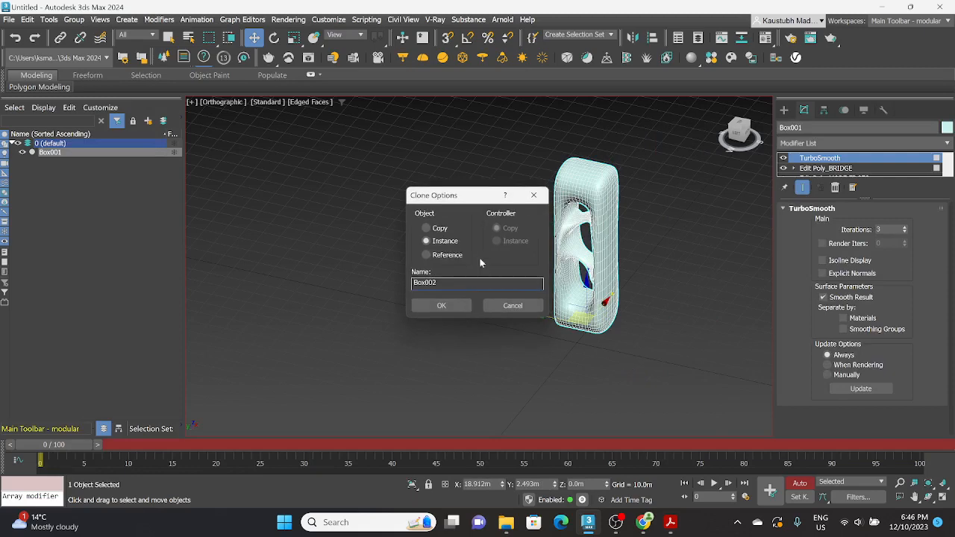
left_click(427, 255)
left_click_drag(443, 286, 425, 287)
type("_REFERENCE COPY")
left_click(448, 305)
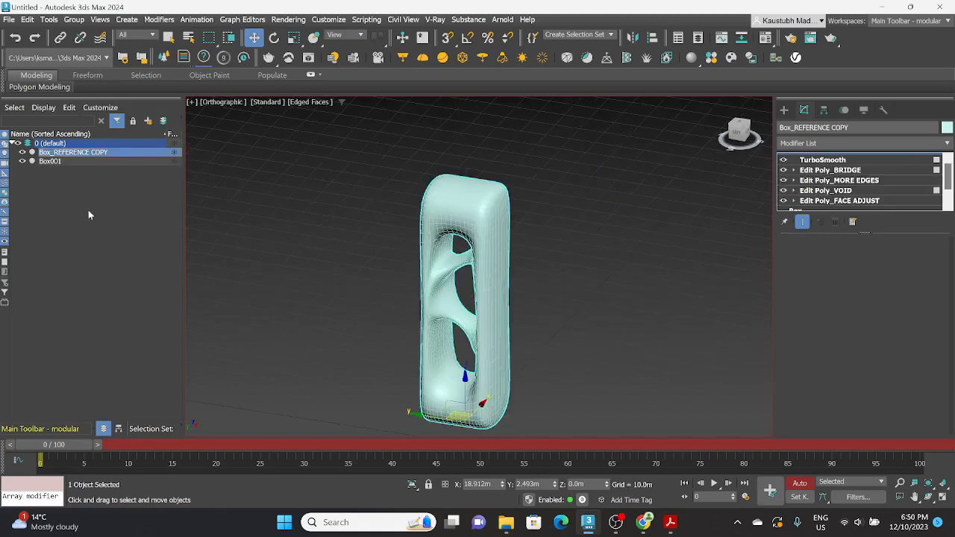
Add a Subdivide modifier above TurboSmooth on Box_REFERENCE COPY.
left_click(89, 183)
left_click(93, 154)
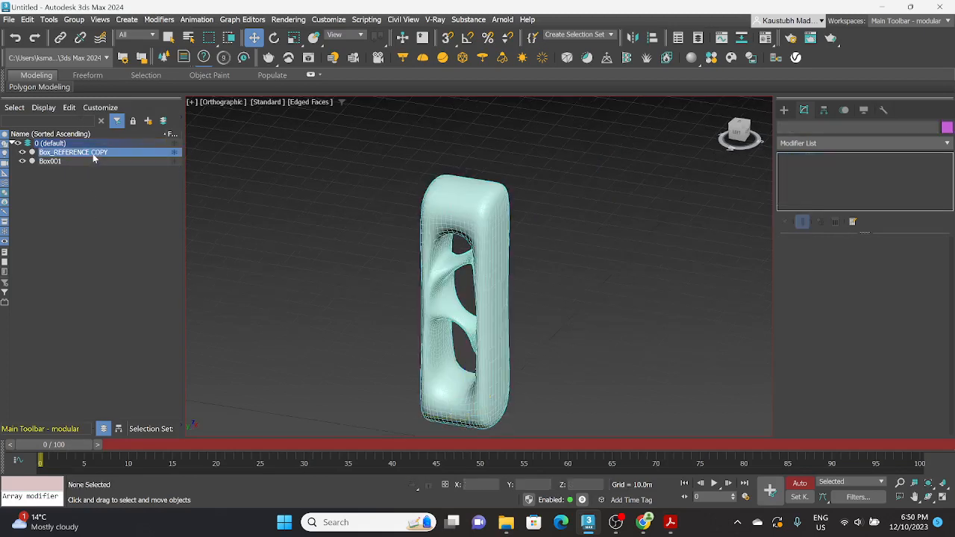
left_click(824, 141)
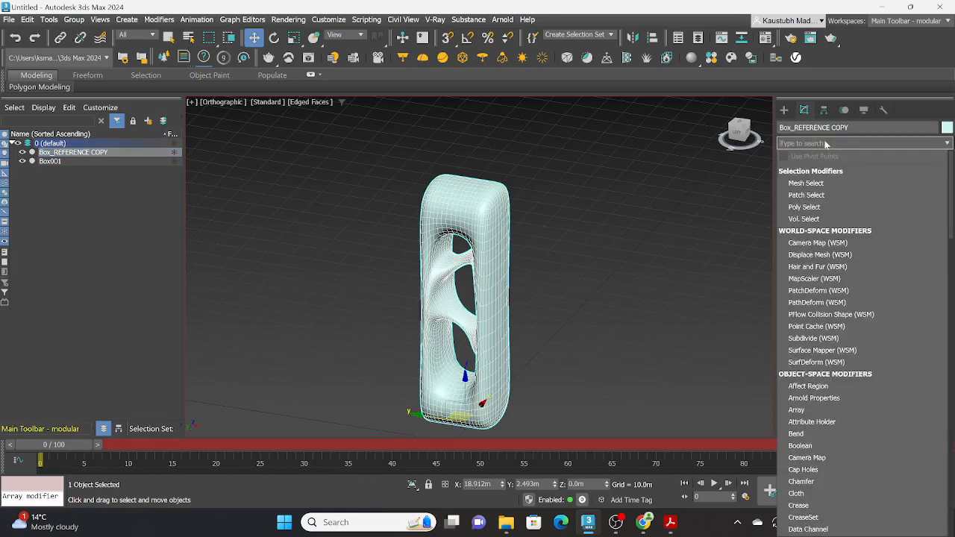
type("SUB")
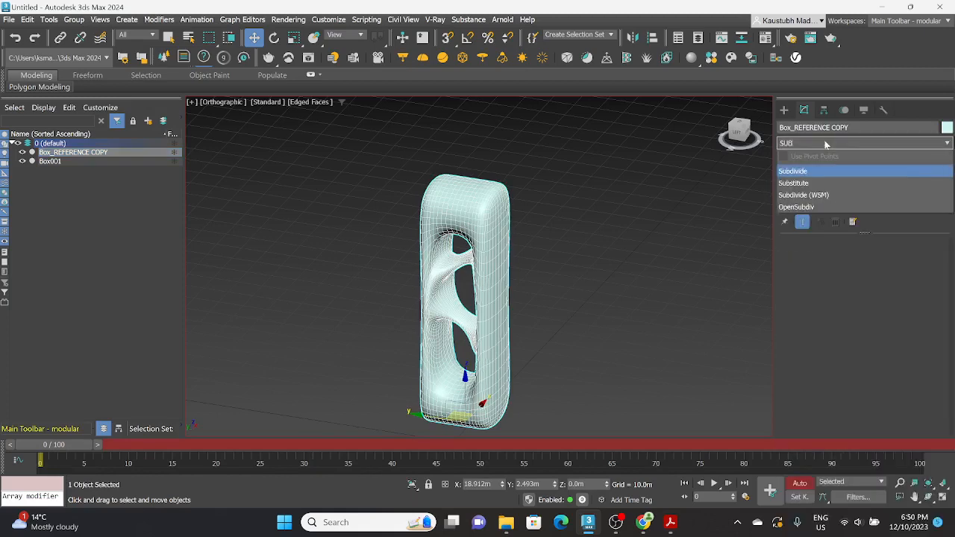
type("D")
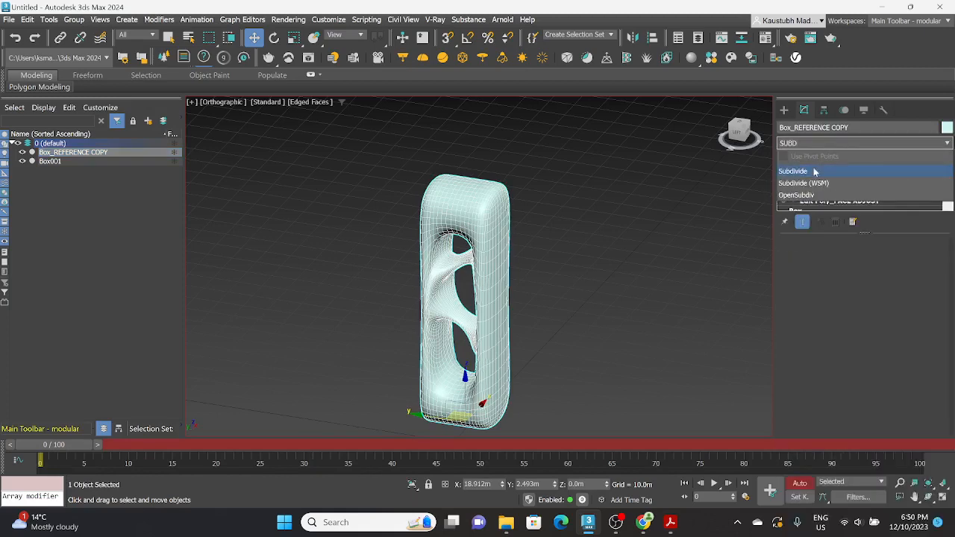
left_click(815, 172)
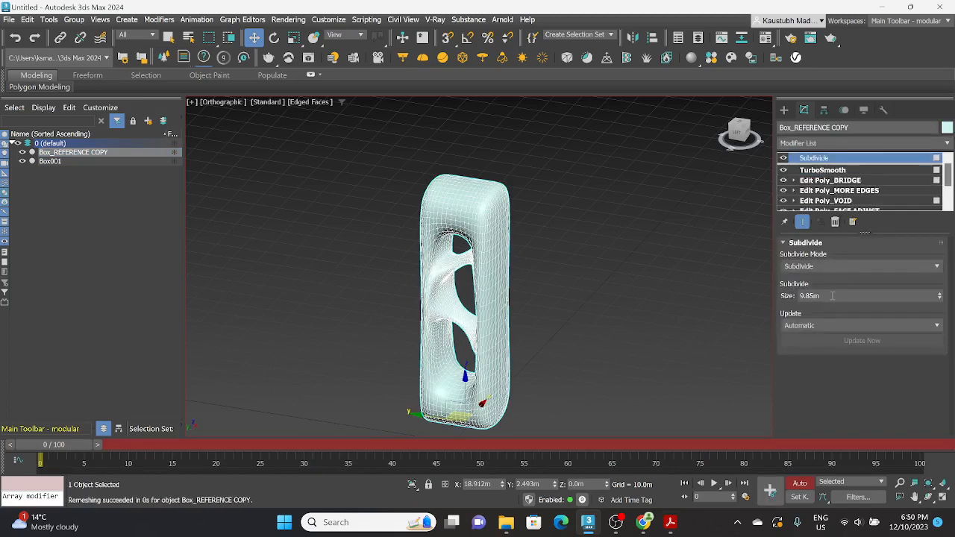
Try a Subdivide size of 5 m on the reference copy and examine the mesh around the bridges.
left_click(832, 295)
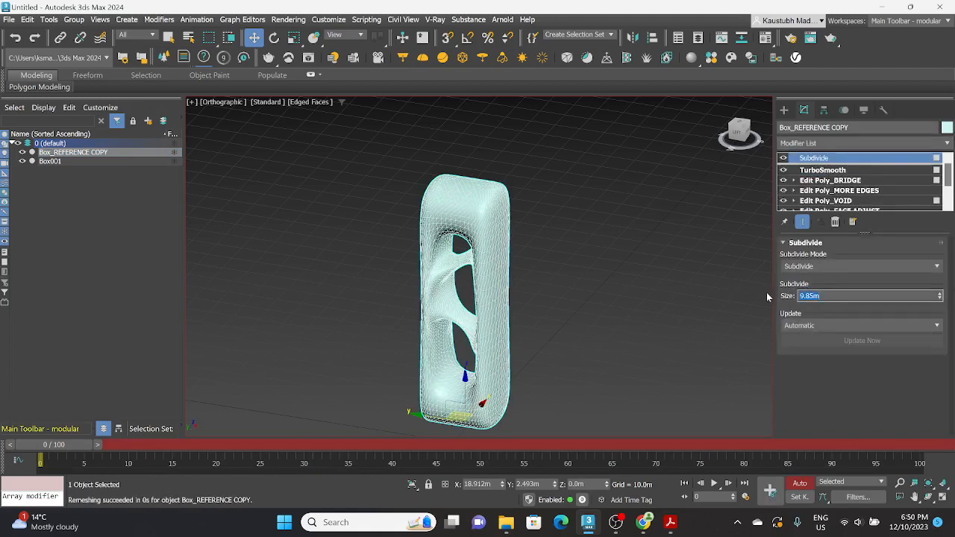
type("5")
key("Return")
scroll(504, 302, "up", 8)
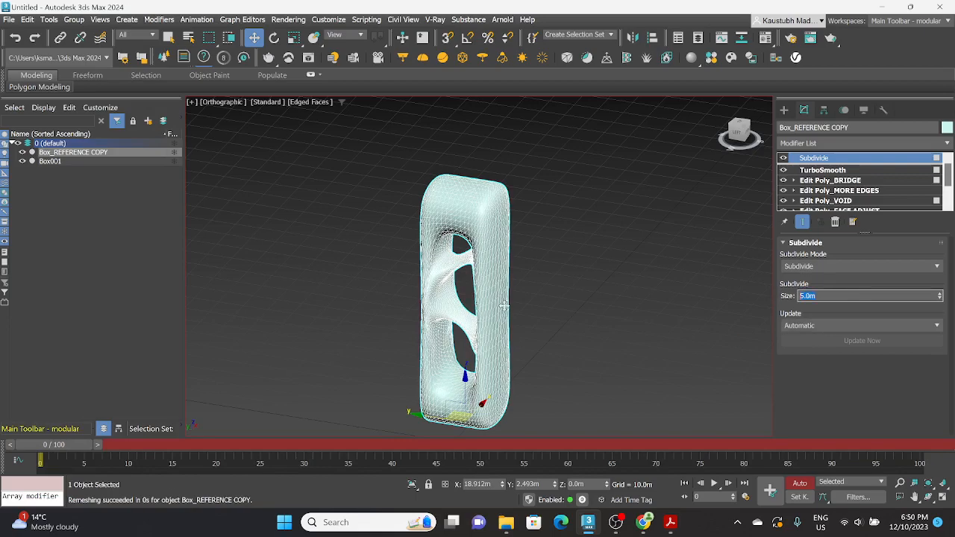
scroll(538, 293, "down", 8)
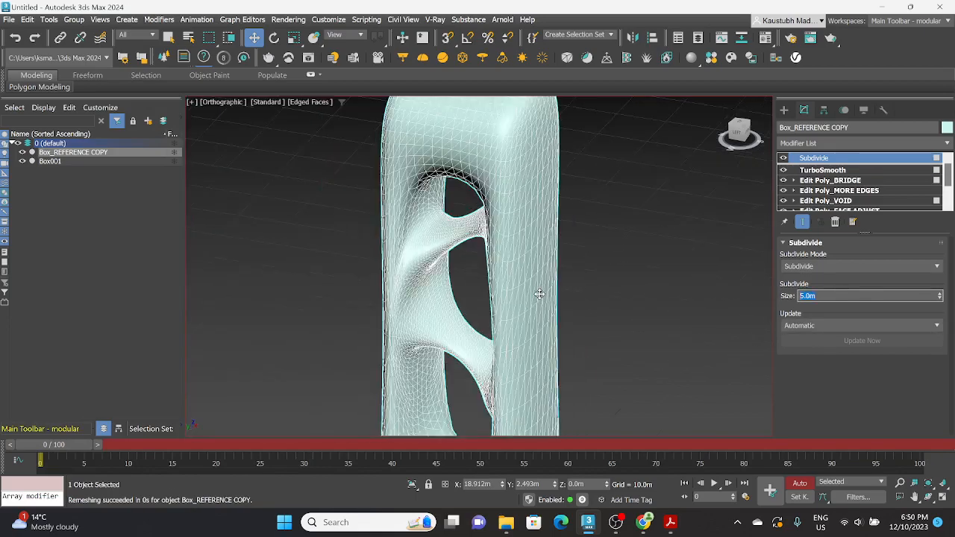
Set the reference copy's Subdivide size to 6 m and check the mesh density.
left_click(941, 300)
left_click(941, 293)
left_click(941, 294)
type("6")
key("Return")
scroll(526, 301, "up", 3)
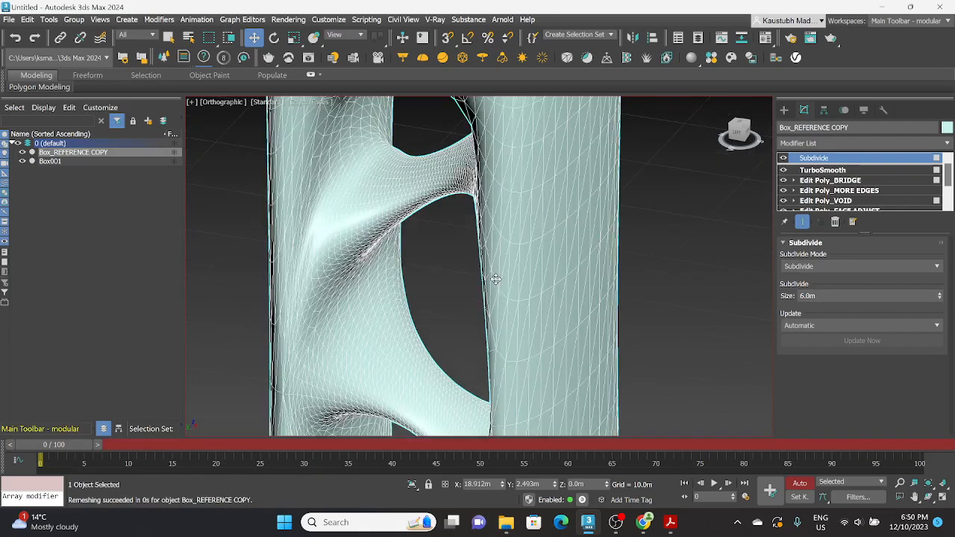
scroll(546, 294, "down", 2)
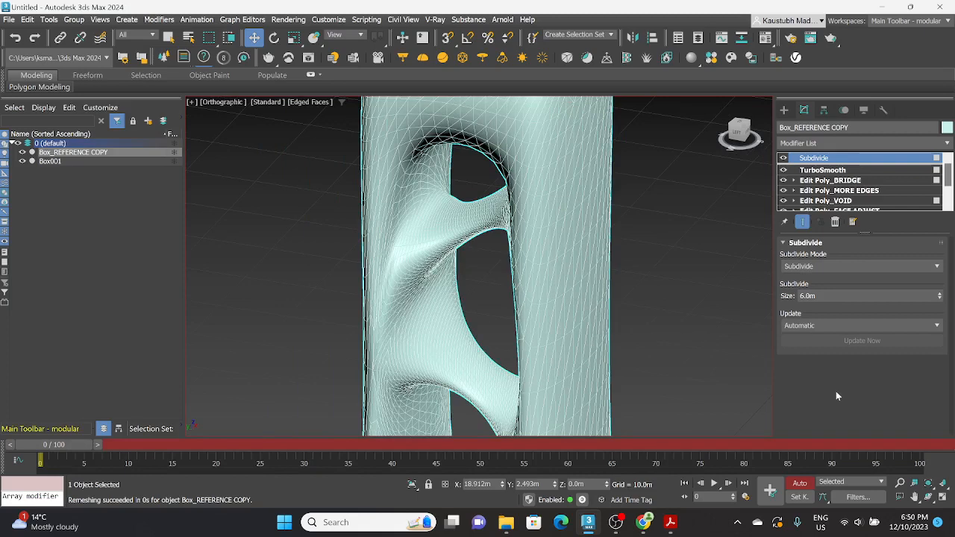
Add a Lattice modifier above Subdivide on the reference copy.
left_click(807, 144)
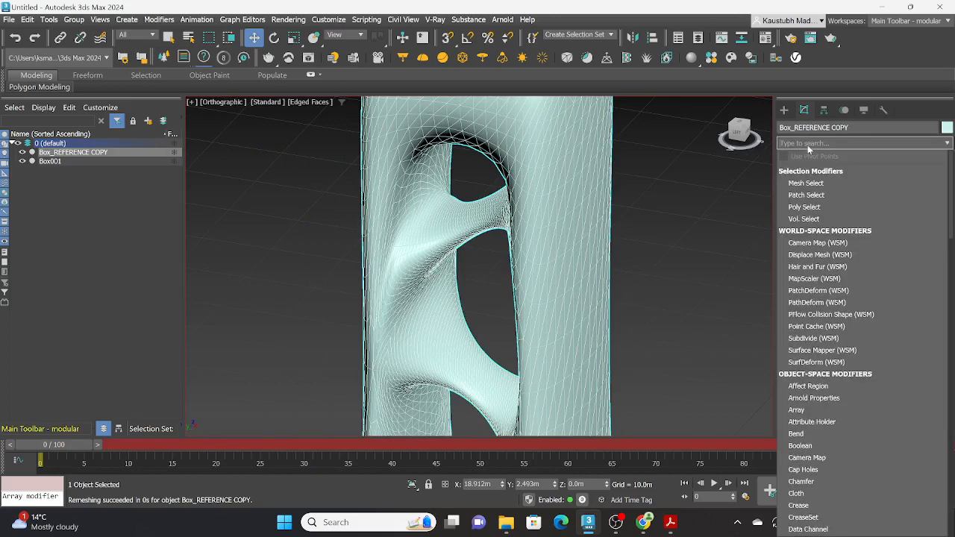
type("LATT")
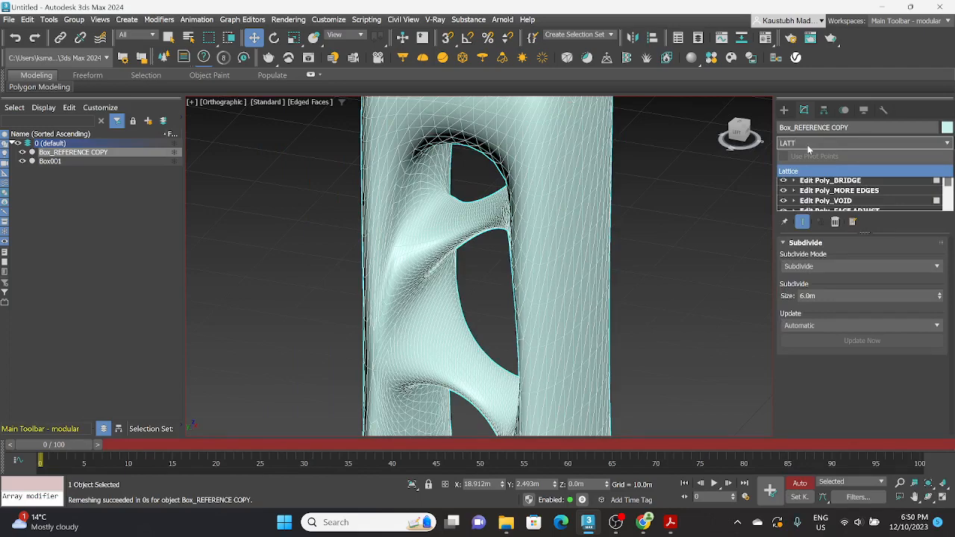
left_click(805, 171)
scroll(526, 248, "down", 3)
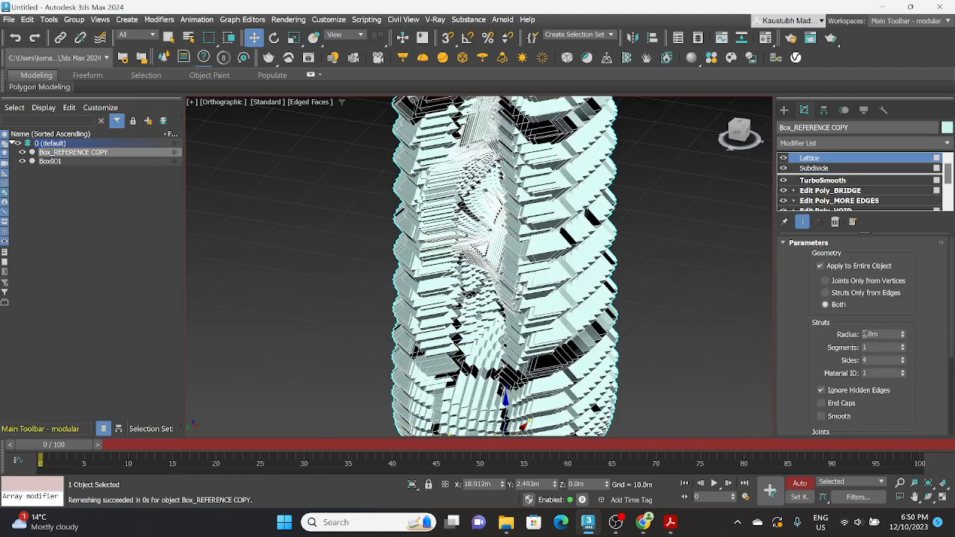
Set both the strut radius and the joint radius of the Lattice modifier to 0.2 m.
double_click(883, 334)
type("0.")
scroll(864, 369, "down", 4)
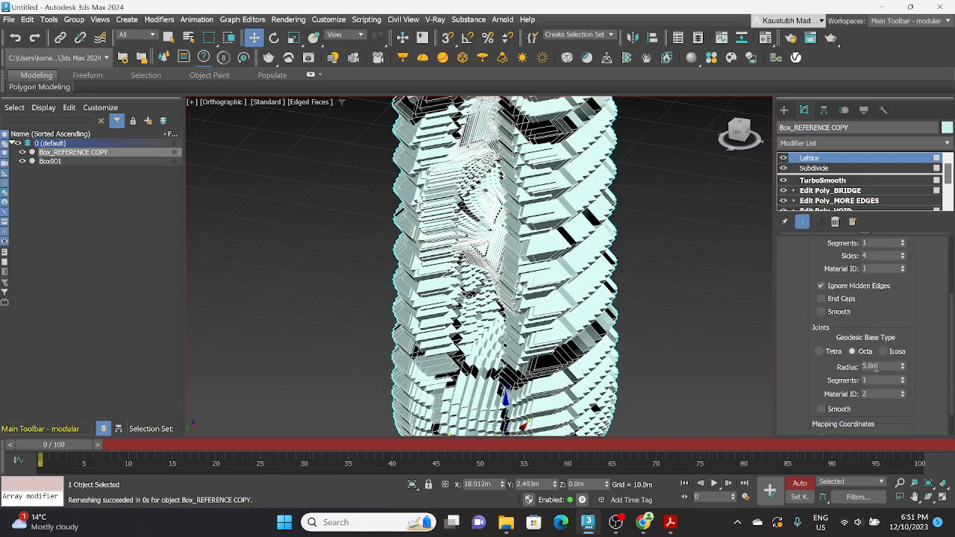
double_click(877, 366)
type("0.")
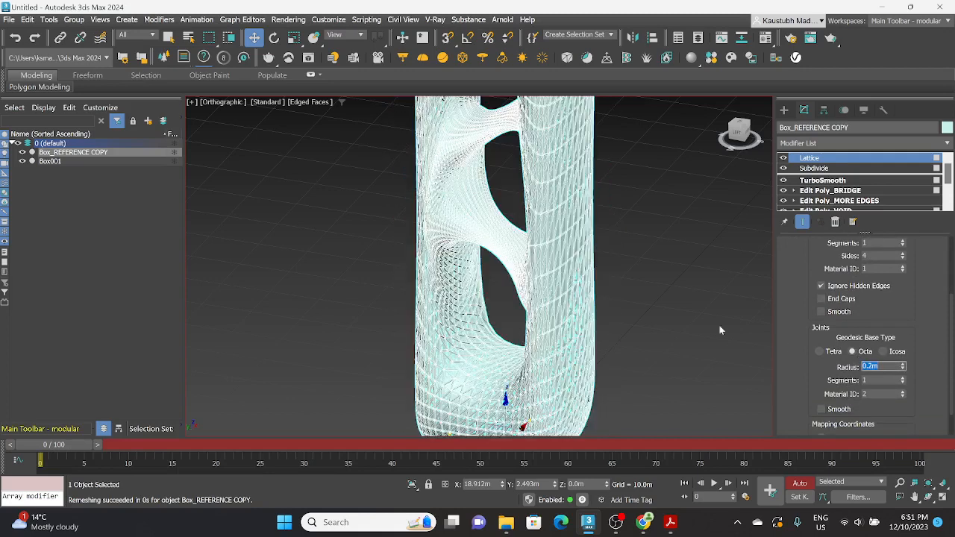
scroll(541, 272, "up", 4)
scroll(503, 298, "down", 3)
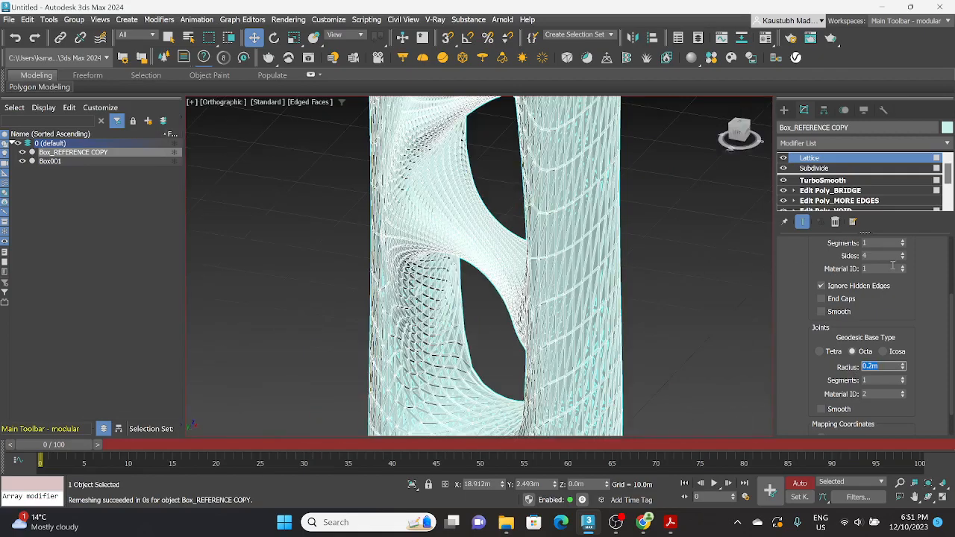
scroll(569, 199, "up", 5)
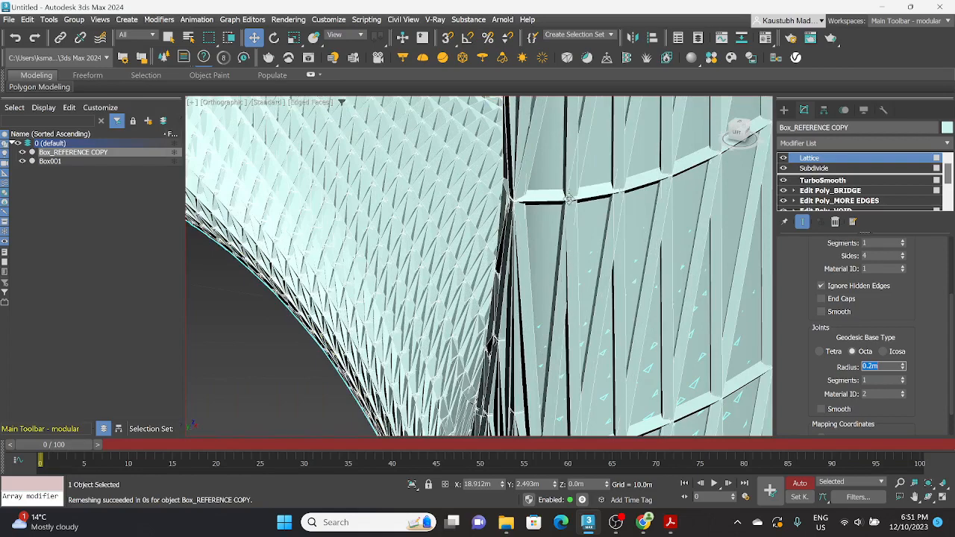
scroll(568, 199, "down", 6)
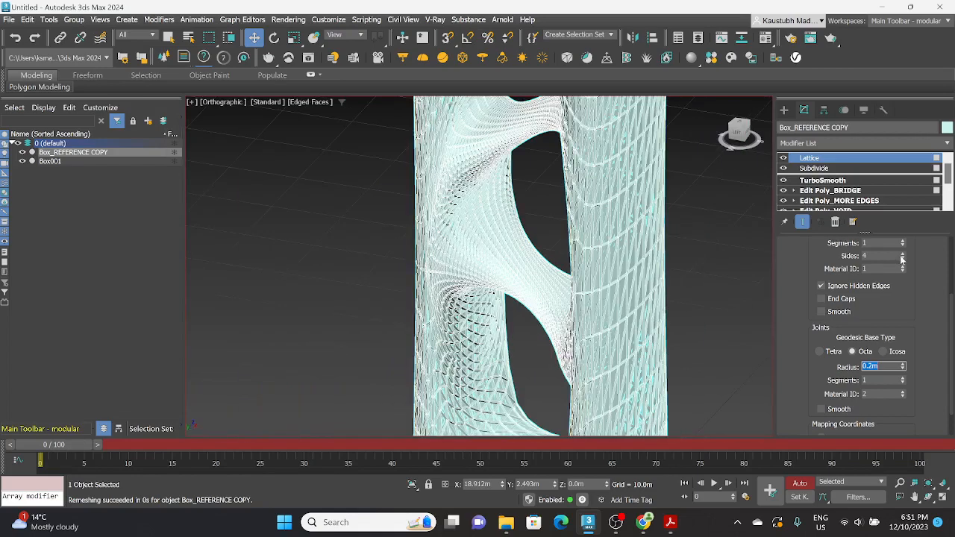
Try 6 segments on the lattice struts and inspect them up close.
double_click(878, 242)
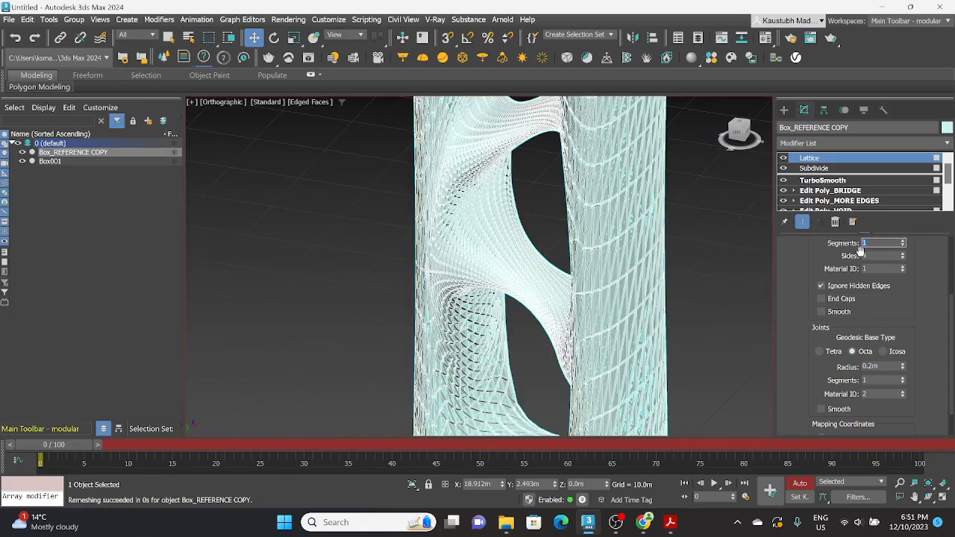
type("5")
scroll(740, 270, "up", 8)
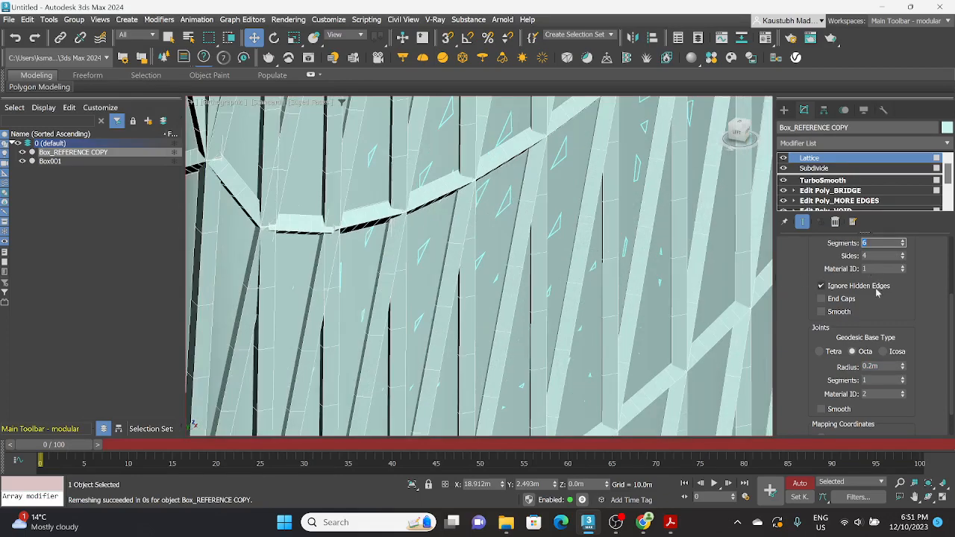
Set the lattice joints to 6 segments and examine their shape along the tower's facade.
left_click(869, 380)
type("6")
key("Return")
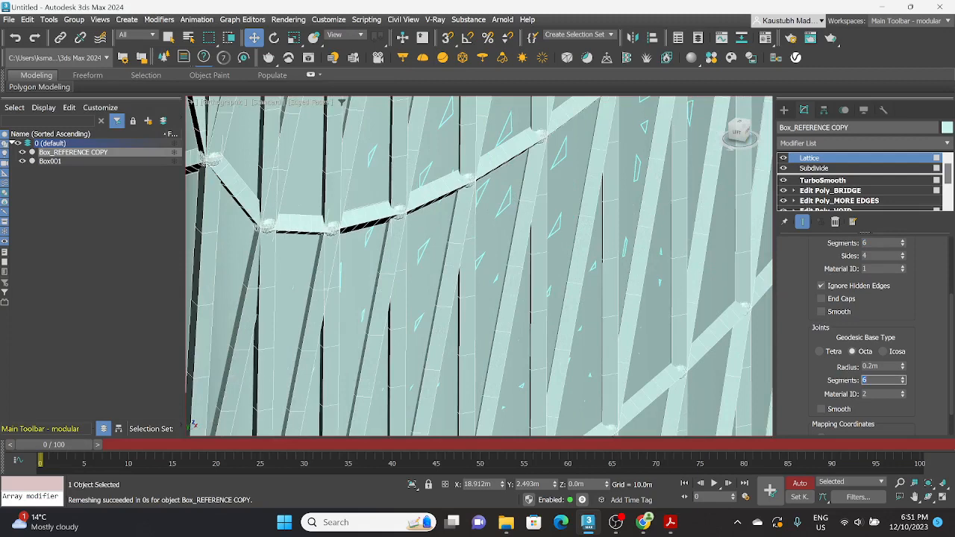
left_click(880, 394)
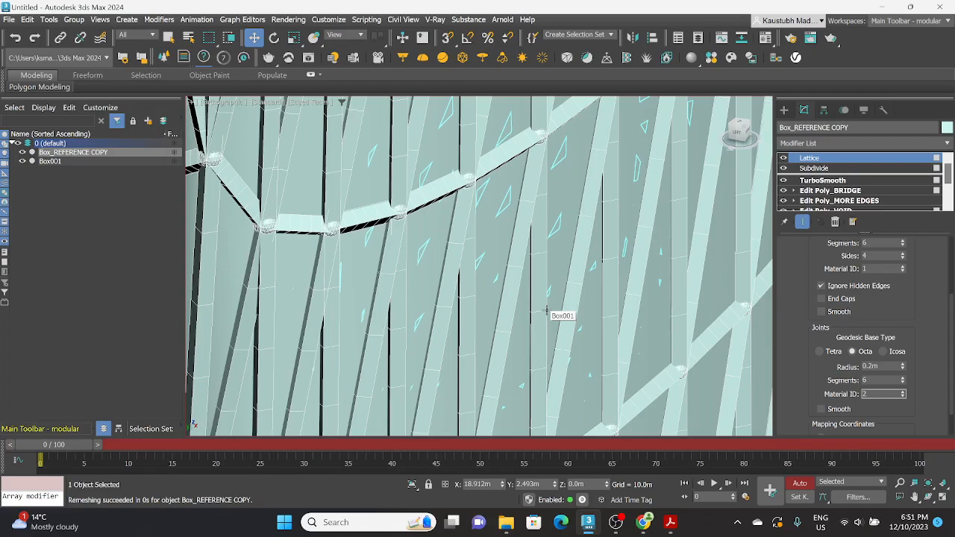
scroll(546, 311, "down", 5)
scroll(547, 310, "down", 4)
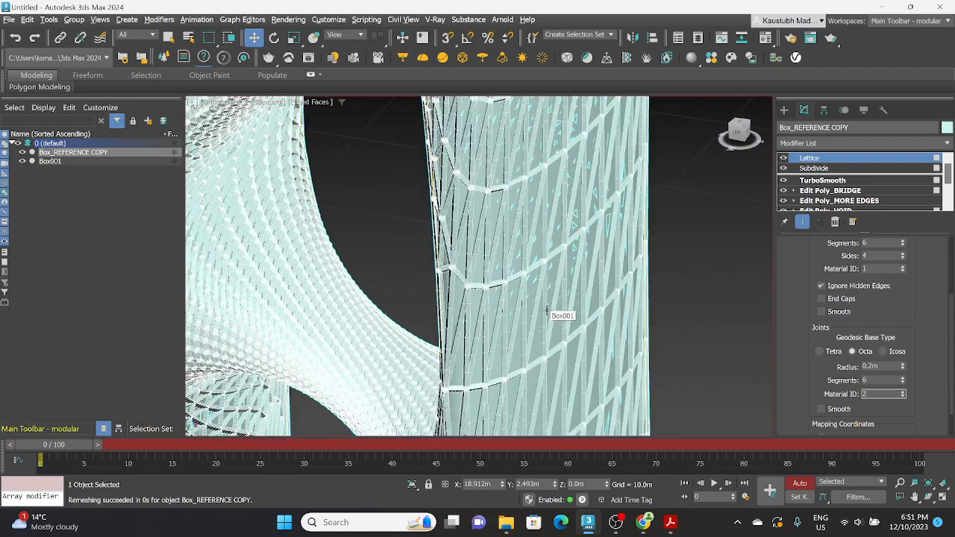
scroll(539, 286, "down", 3)
scroll(547, 195, "up", 5)
scroll(547, 196, "up", 5)
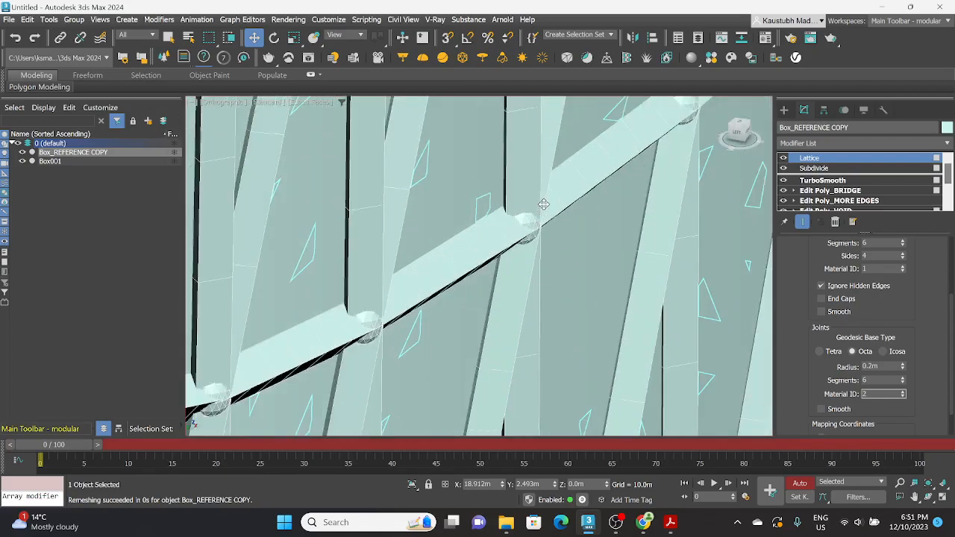
scroll(601, 260, "down", 2)
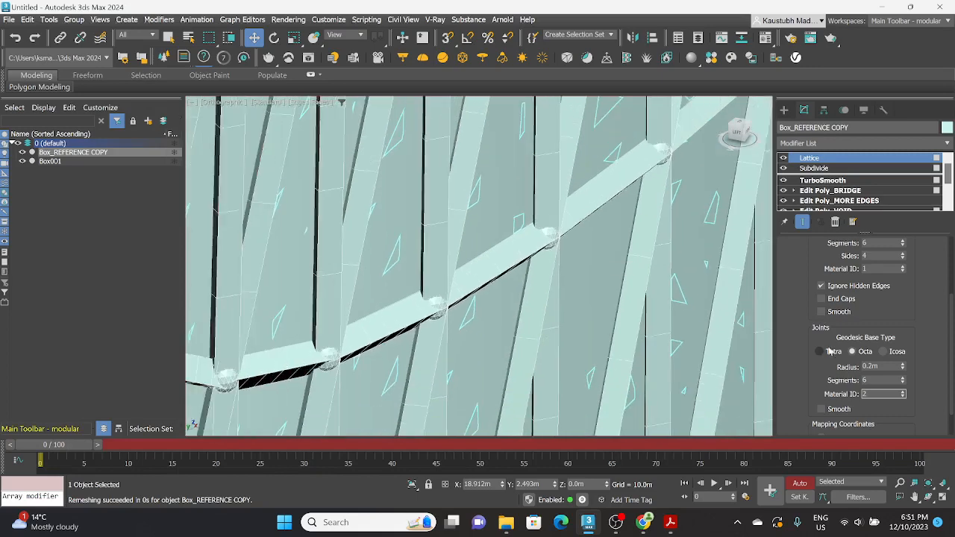
Try 3, 6, 7 and 8 sides on the lattice struts and compare their cross-sections.
scroll(841, 325, "up", 3)
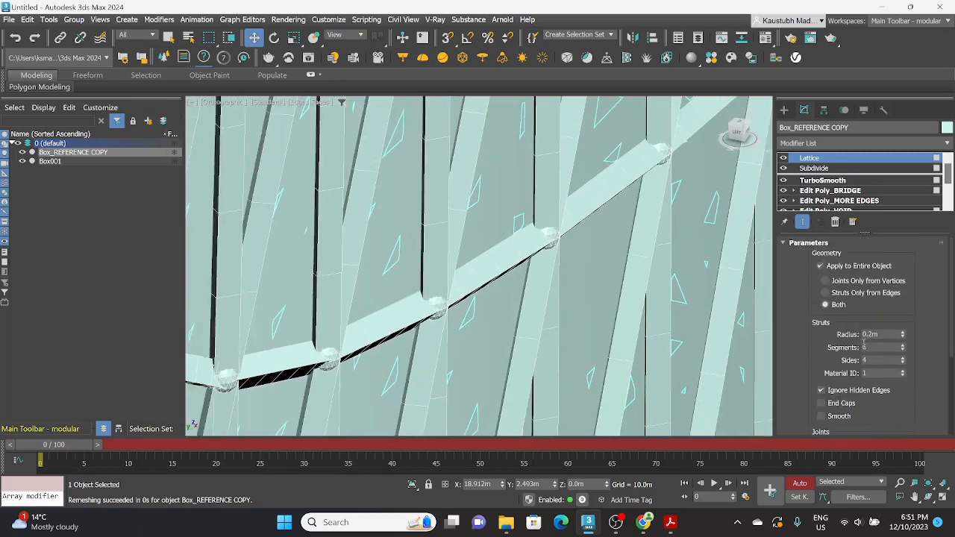
left_click(872, 361)
left_click(903, 363)
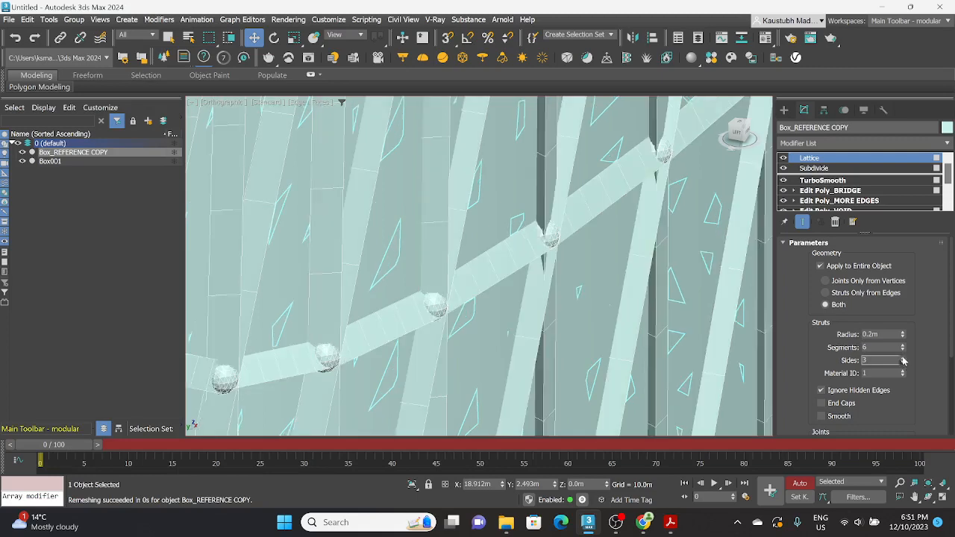
left_click(902, 358)
type("6")
key("Return")
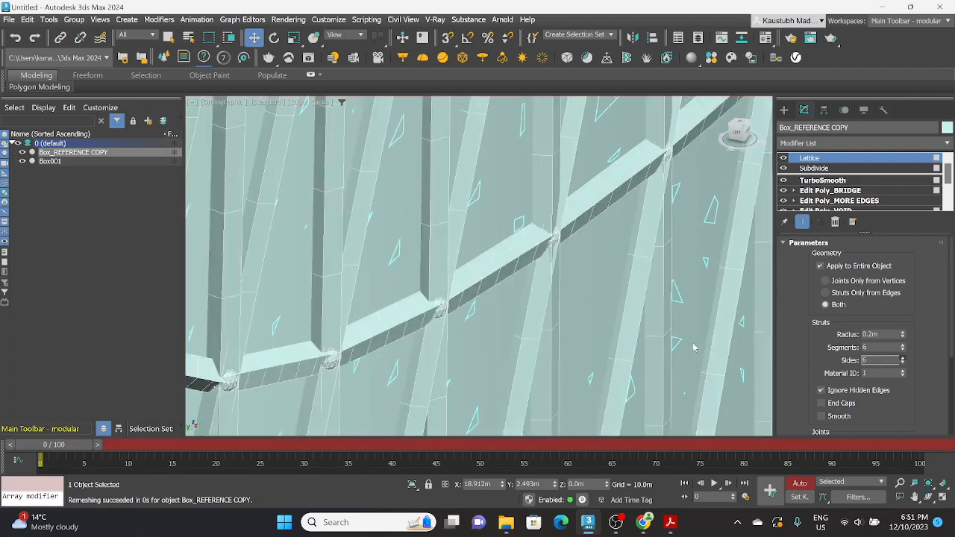
type("7")
key("Return")
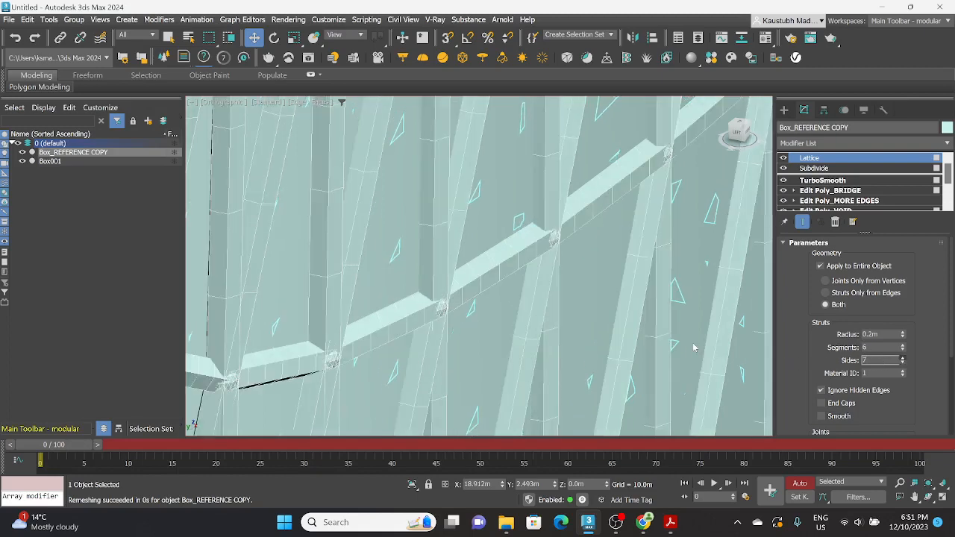
type("8")
key("Return")
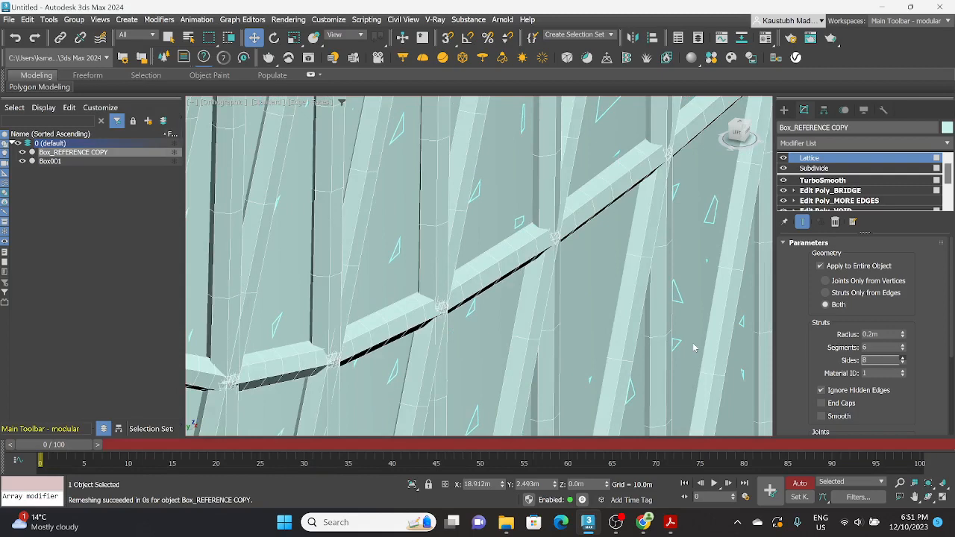
scroll(693, 348, "down", 3)
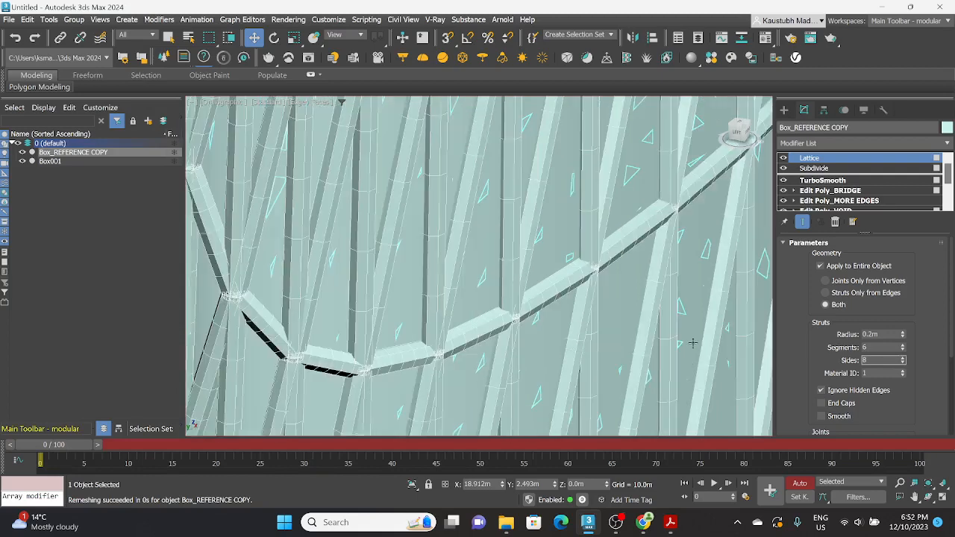
Set the lattice struts to 11 sides and check the rounded struts on the facade.
left_click(877, 360)
type("11")
scroll(666, 310, "down", 1)
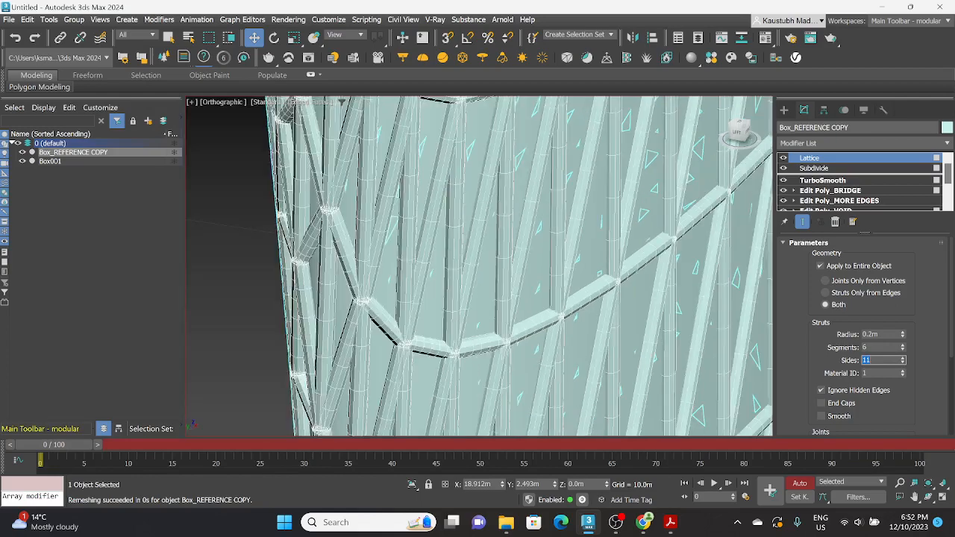
scroll(601, 334, "down", 2)
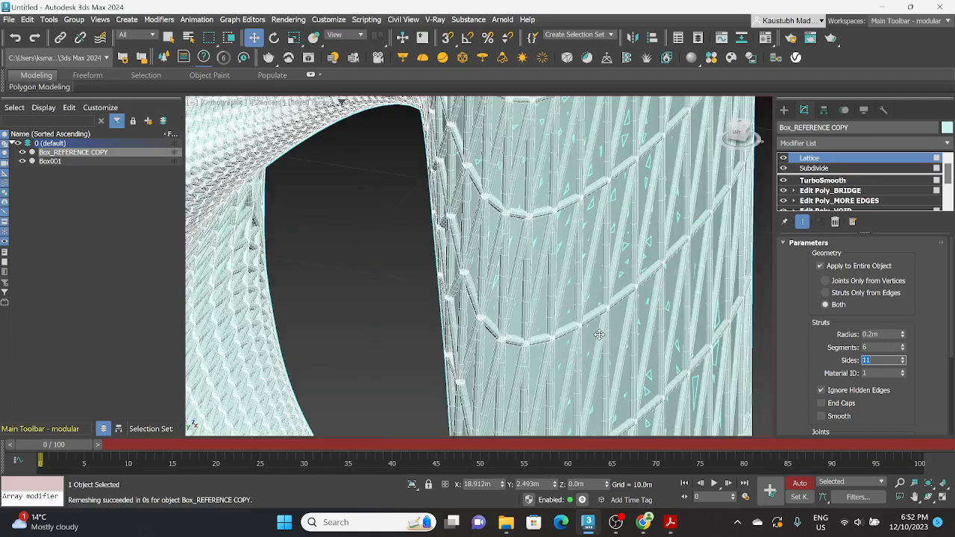
Set the lattice struts' segments to 1.
left_click(880, 347)
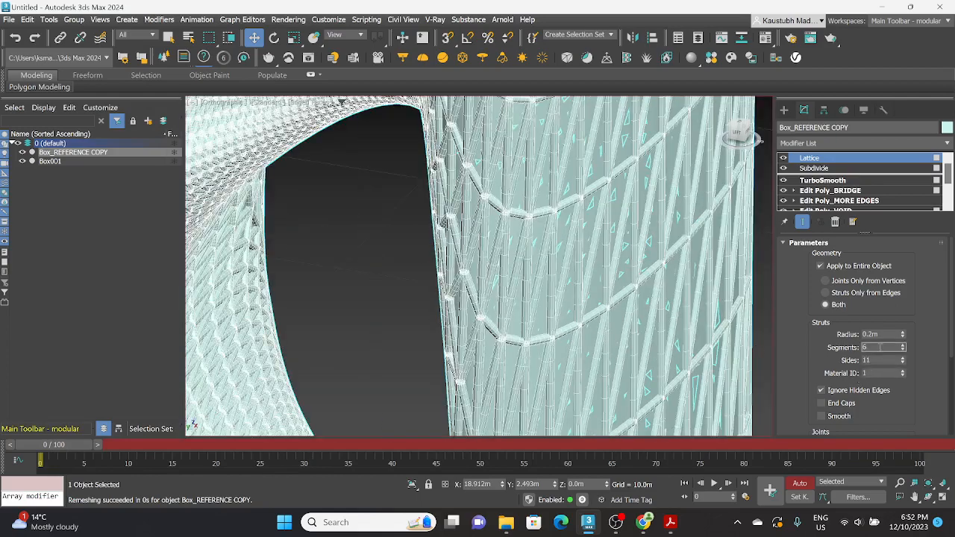
type("1")
key("Return")
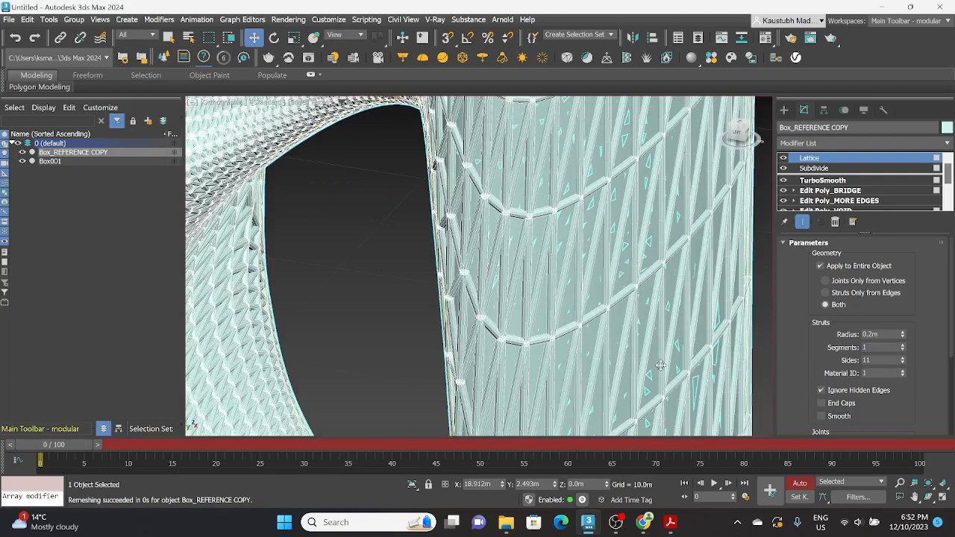
Open the lattice joints' segments value for editing and examine the joint and strut connections on the tower's facade.
scroll(660, 366, "down", 5)
scroll(864, 388, "down", 1)
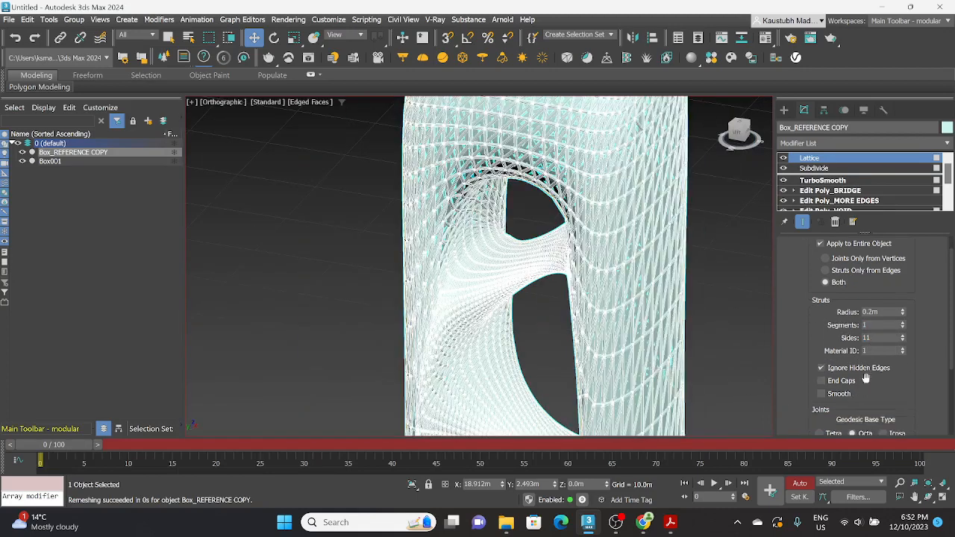
scroll(865, 379, "down", 3)
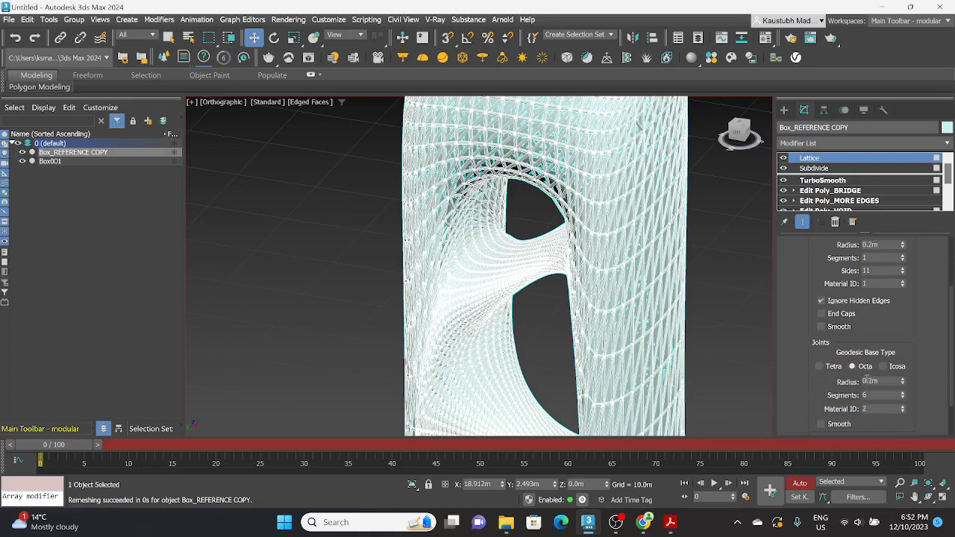
double_click(876, 394)
scroll(643, 327, "up", 5)
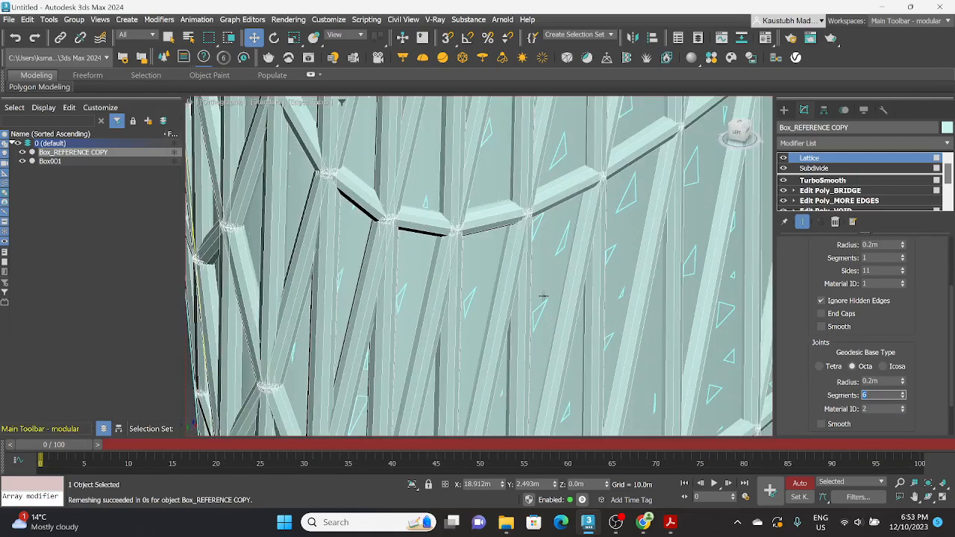
scroll(542, 297, "down", 4)
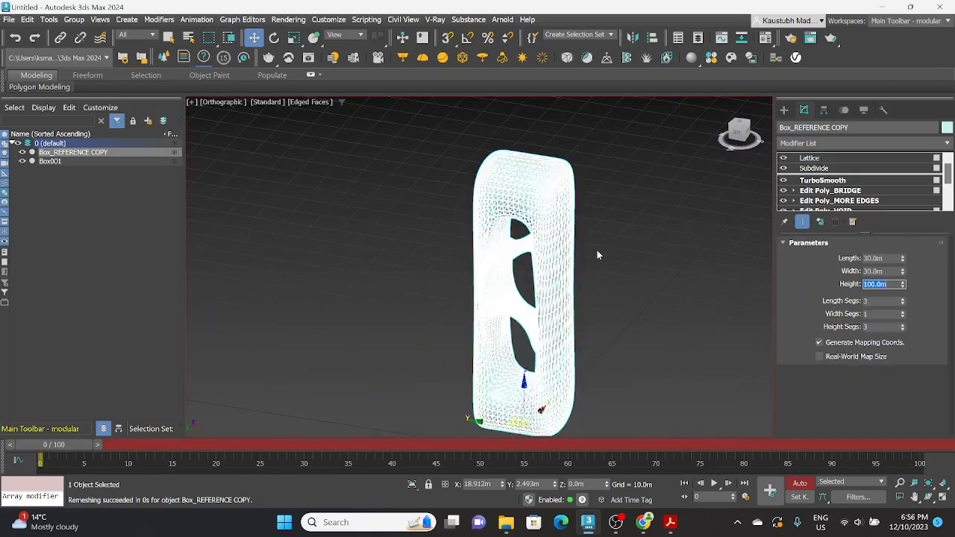
Try a height of 150 m on the base Box of Box001, holding the scene before changing its parameters.
scroll(543, 273, "up", 5)
scroll(542, 274, "down", 5)
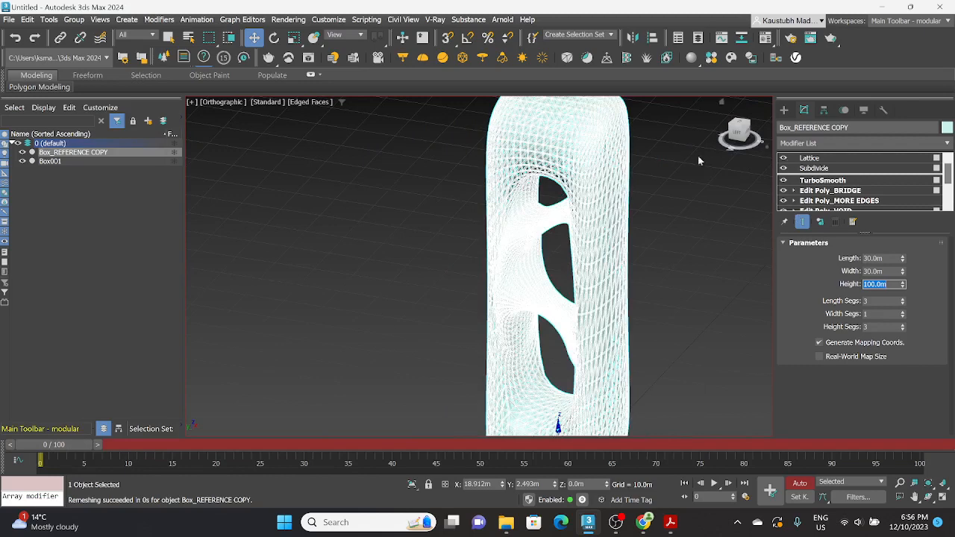
left_click(79, 161)
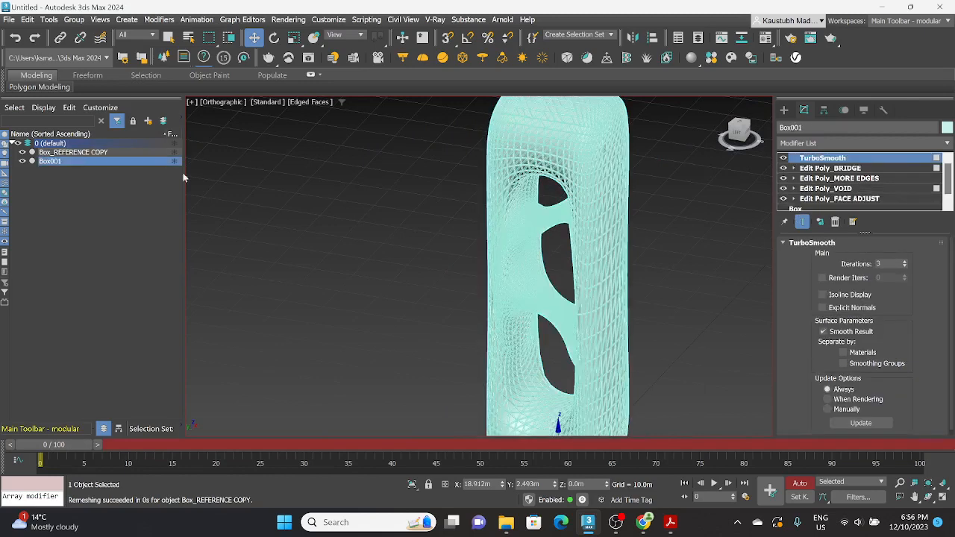
left_click(798, 209)
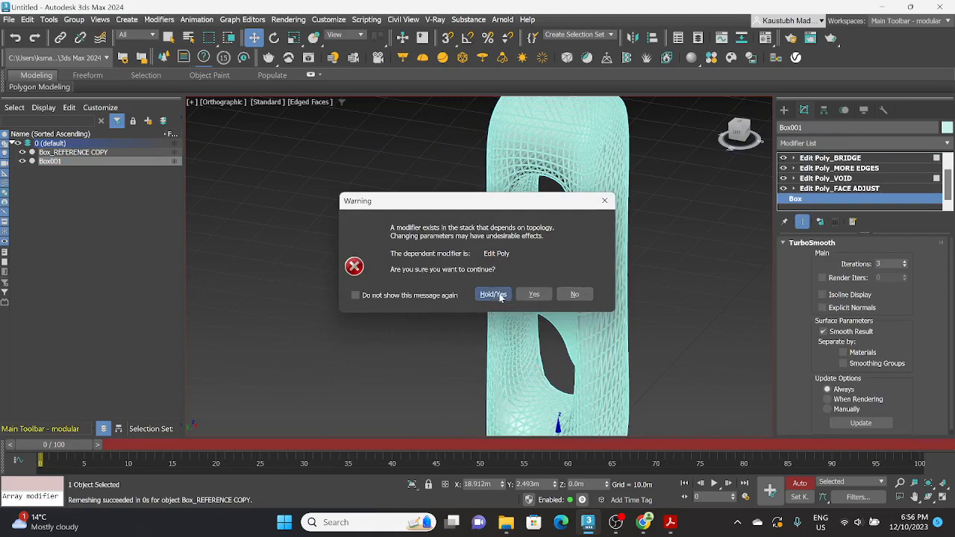
left_click(492, 293)
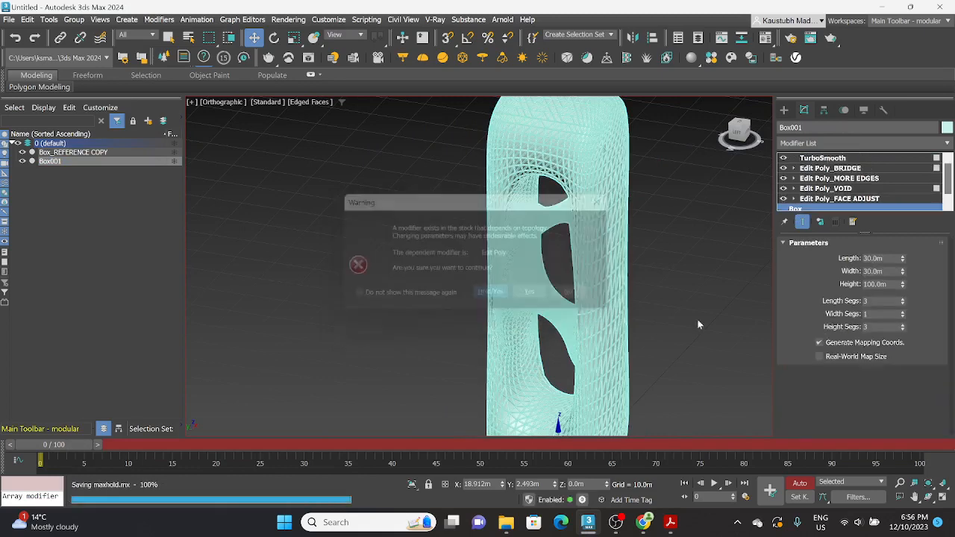
double_click(880, 284)
type("150")
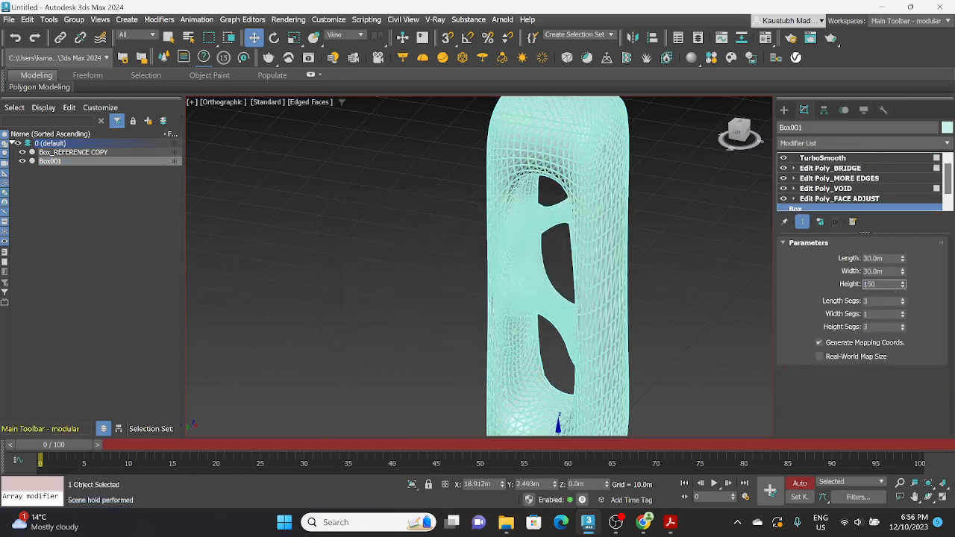
key("Return")
scroll(547, 302, "down", 3)
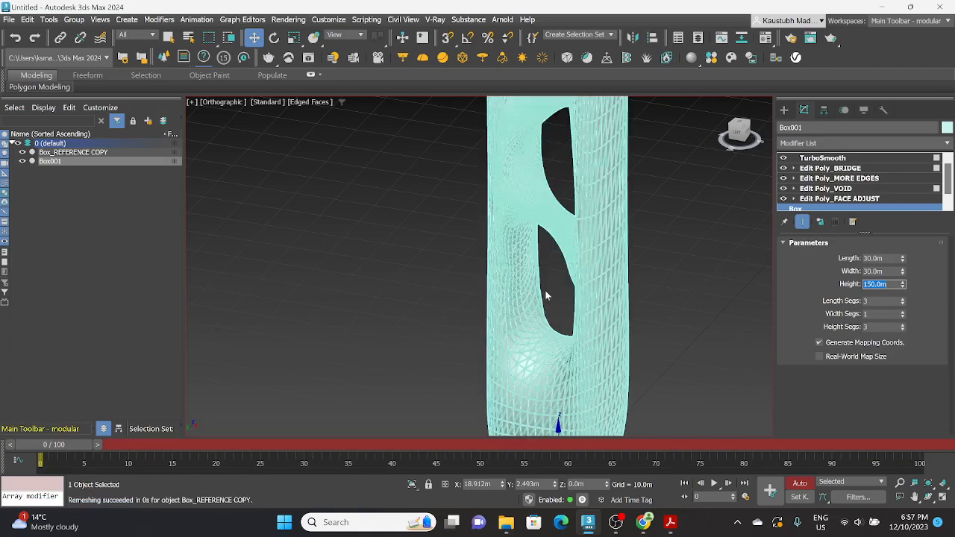
Select Box_REFERENCE COPY and examine the taller lattice tower as a whole and around its bridged voids.
left_click(73, 152)
scroll(628, 261, "up", 5)
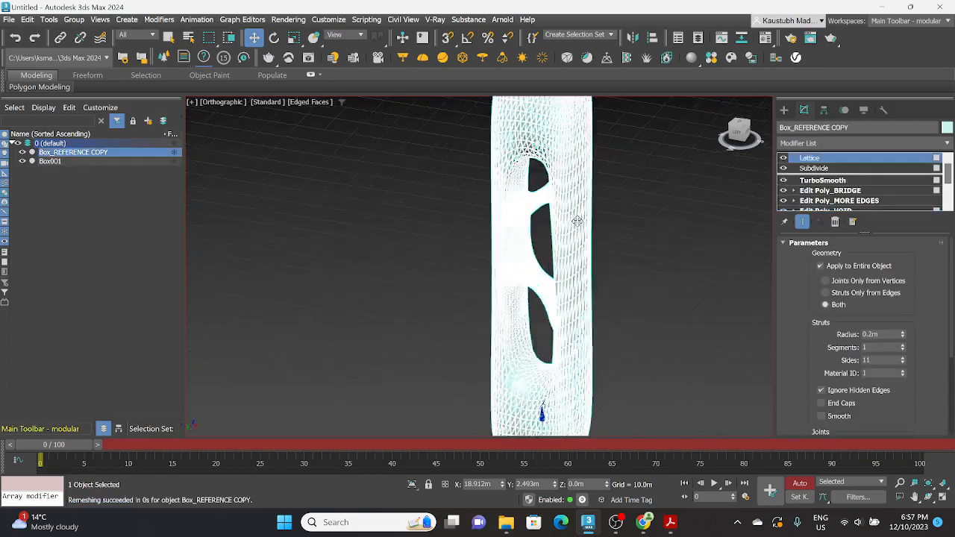
left_click(629, 261)
scroll(604, 270, "up", 3)
scroll(543, 211, "down", 6)
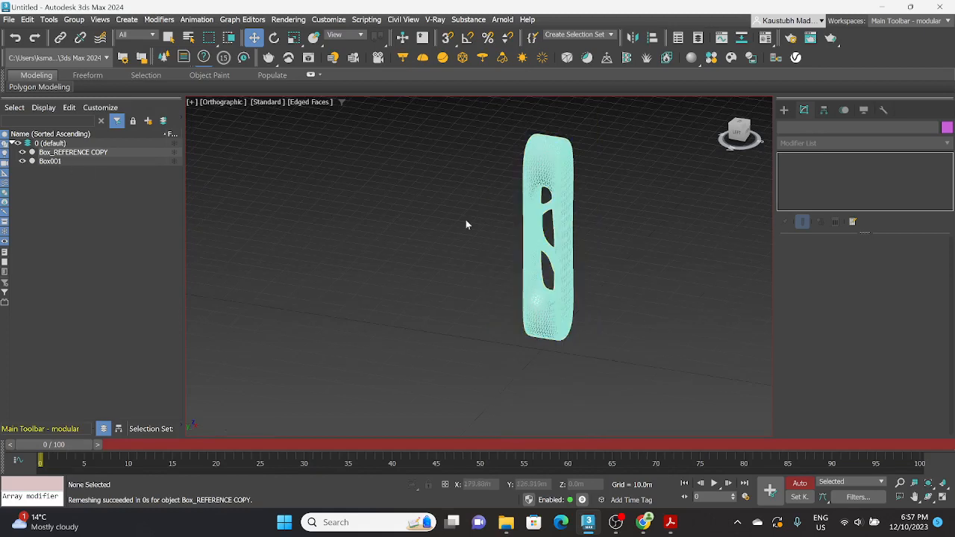
scroll(565, 248, "up", 4)
scroll(566, 247, "up", 2)
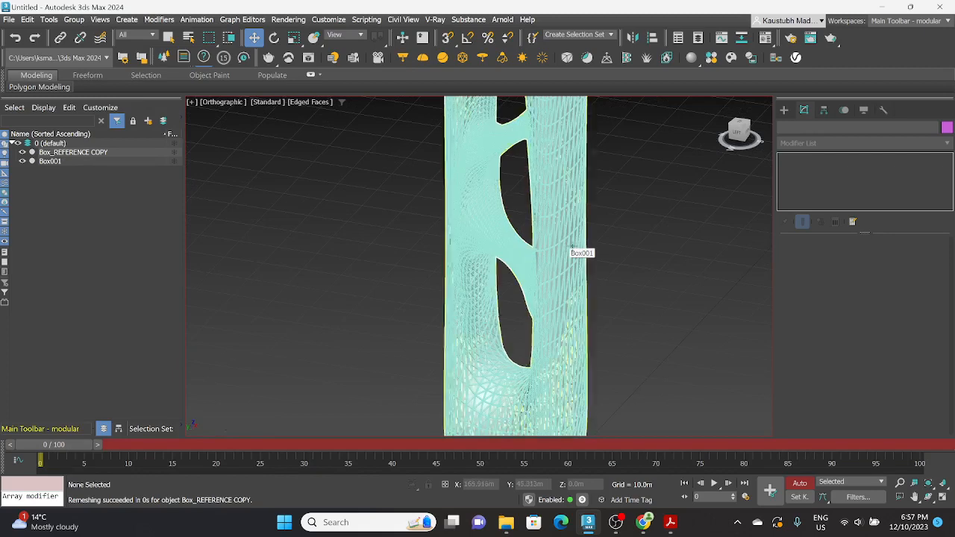
Undo the last height change made to the base Box of Box001.
left_click(566, 249)
left_click(595, 247)
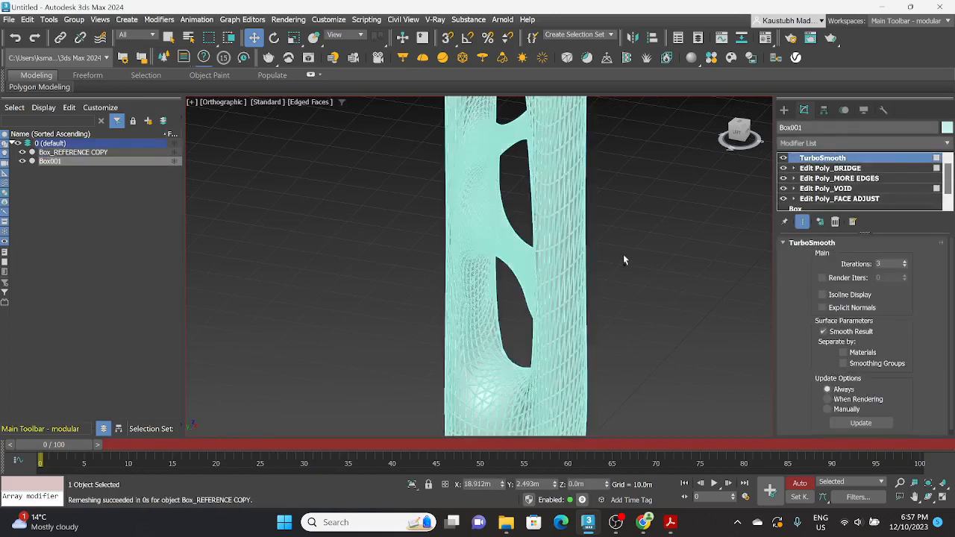
key("ctrl+z")
scroll(597, 230, "down", 2)
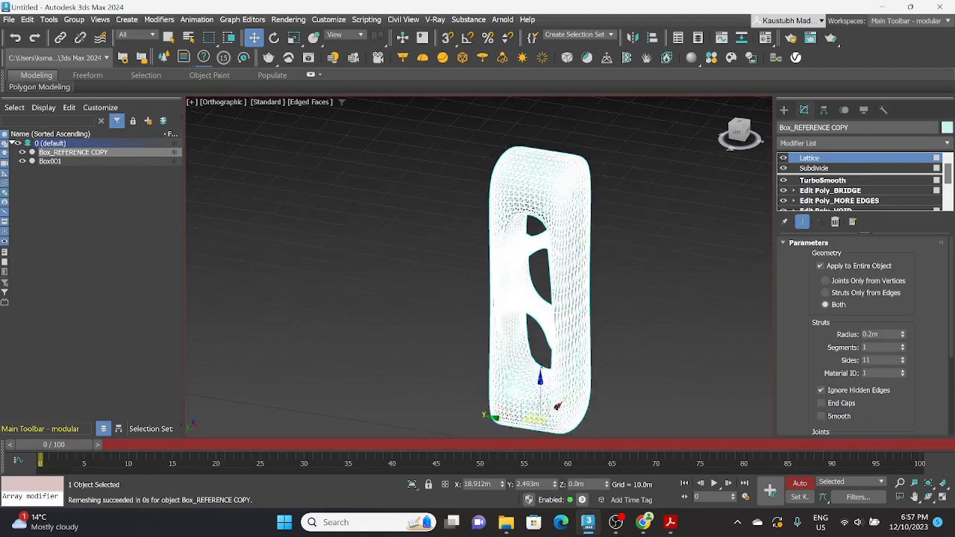
Open the base Box parameters of Box_REFERENCE COPY for editing, holding the scene first.
left_click(106, 153)
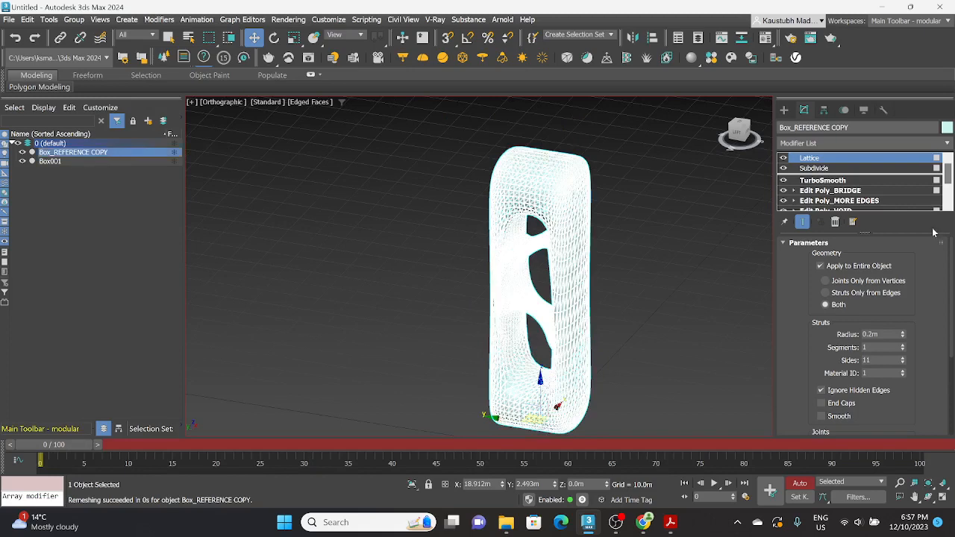
scroll(858, 186, "down", 3)
left_click(857, 200)
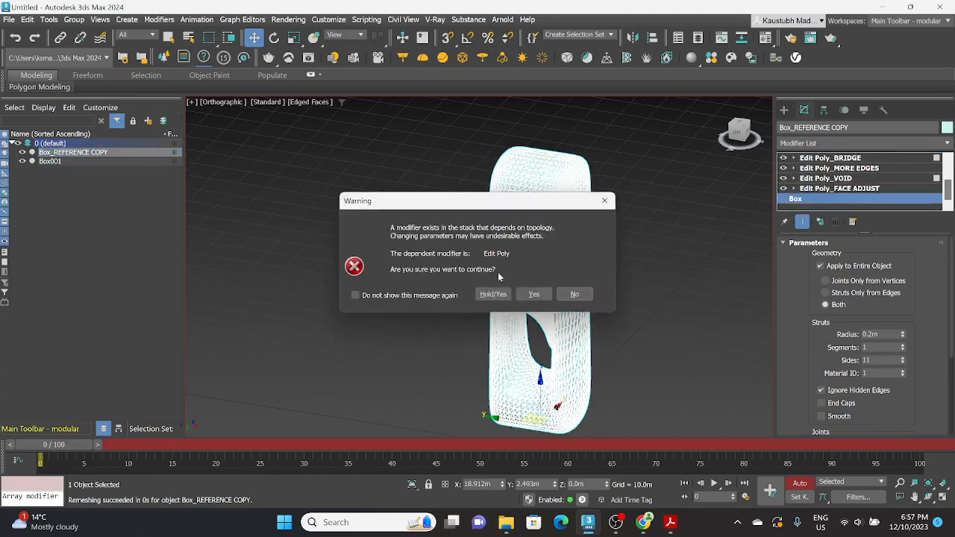
left_click(492, 294)
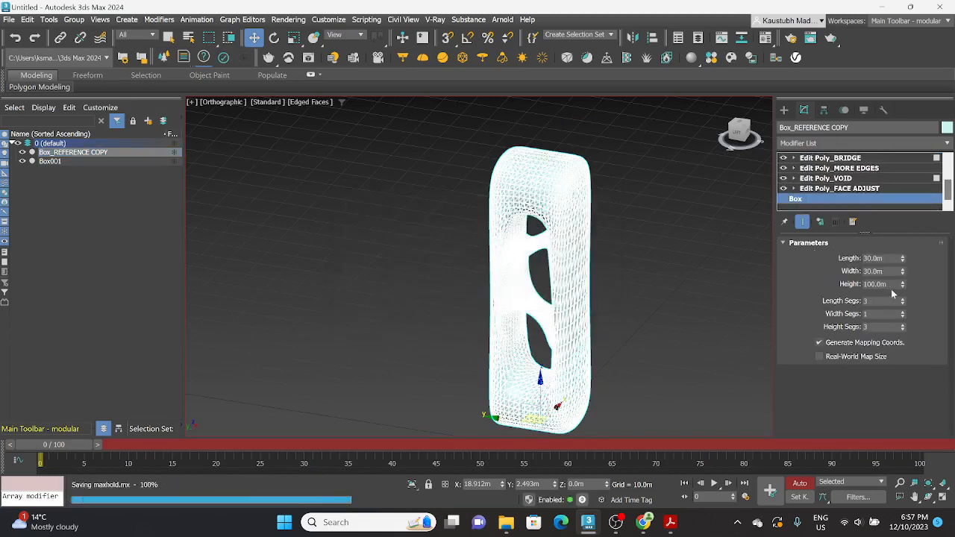